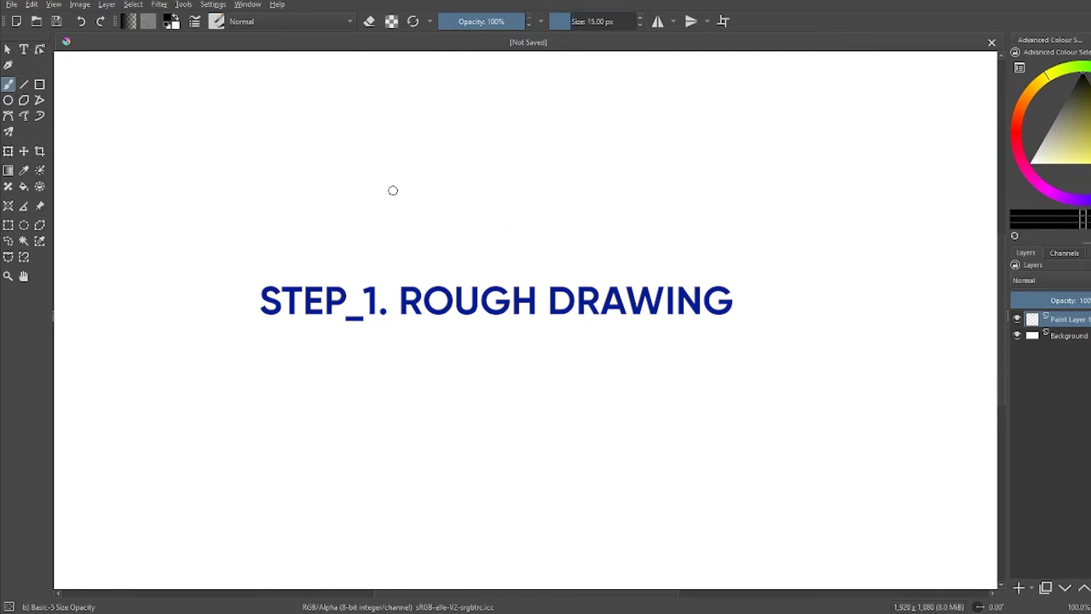
Step: Sketch the kingfisher's long beak and an elliptical head behind it
left_click_drag(415, 202, 482, 239)
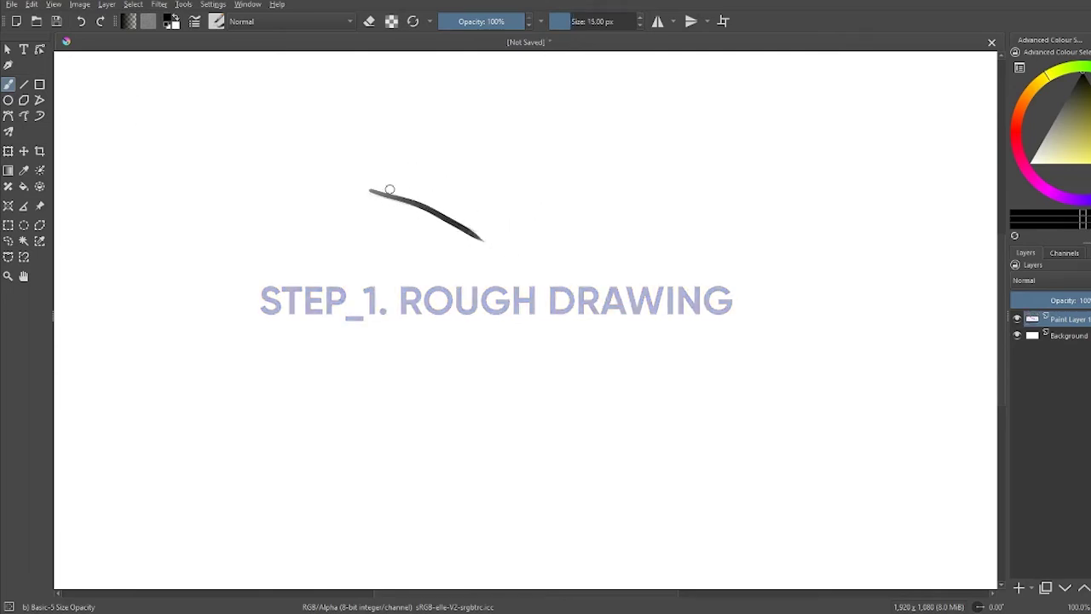
left_click_drag(360, 177, 550, 221)
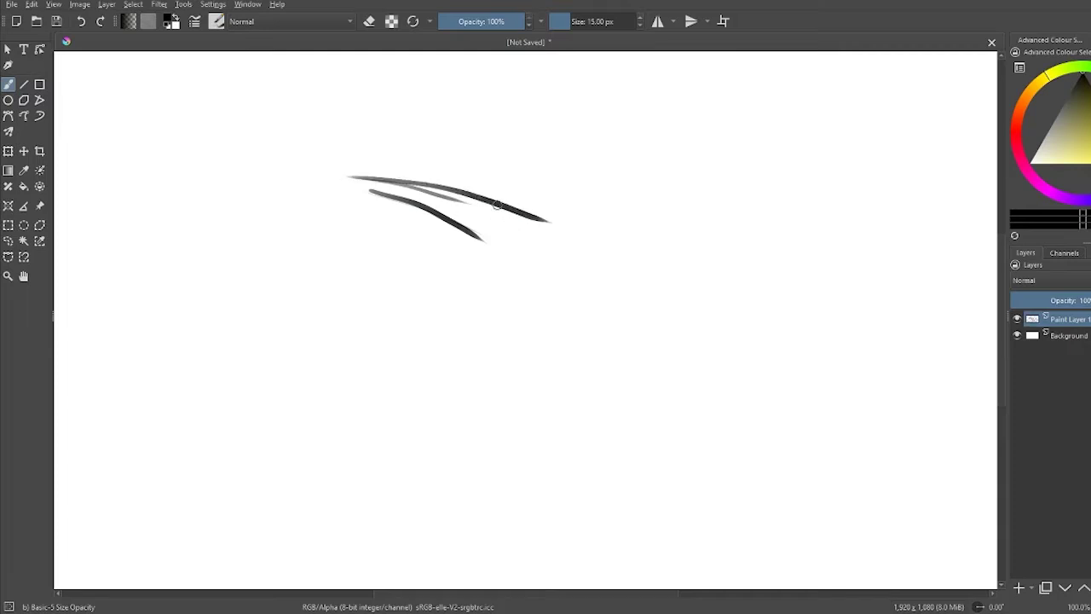
left_click_drag(341, 174, 514, 205)
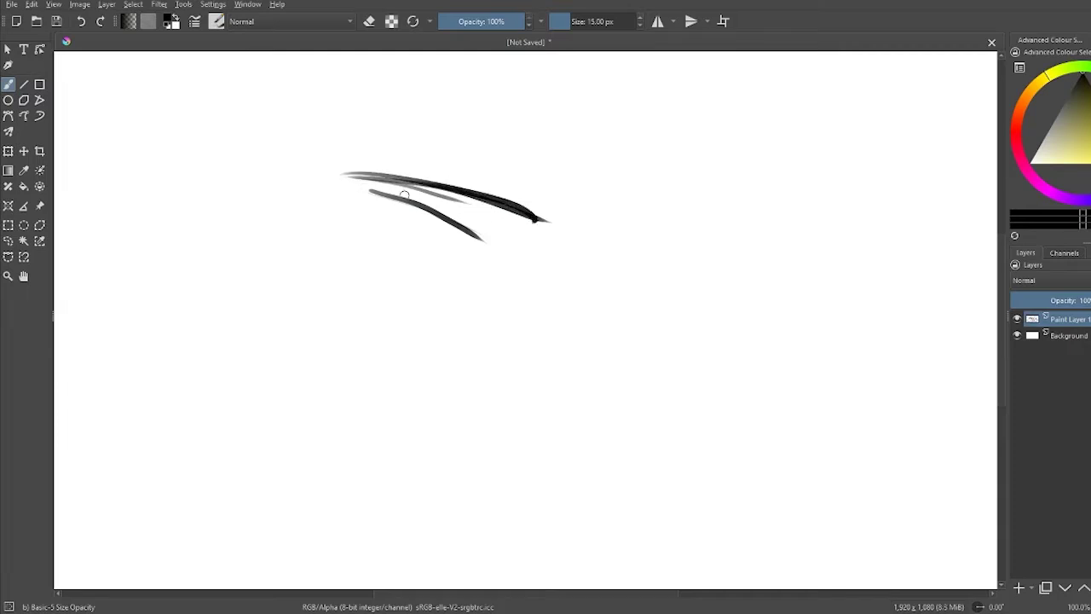
mouse_move(341, 178)
left_mouse_down()
mouse_move(528, 270)
mouse_move(565, 237)
mouse_move(545, 209)
mouse_move(720, 326)
left_mouse_up()
left_click_drag(537, 209, 720, 324)
Step: Scale the sketch down and move it up-left with Ctrl+T
key("ctrl+t")
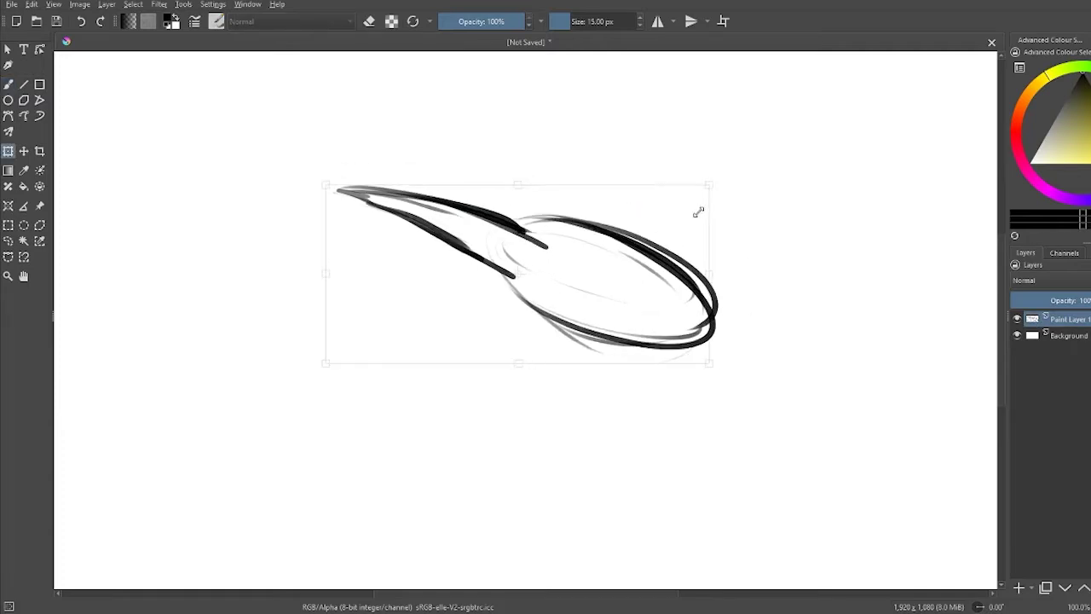
mouse_move(696, 212)
left_mouse_down()
mouse_move(566, 189)
mouse_move(545, 206)
left_mouse_up()
key("b")
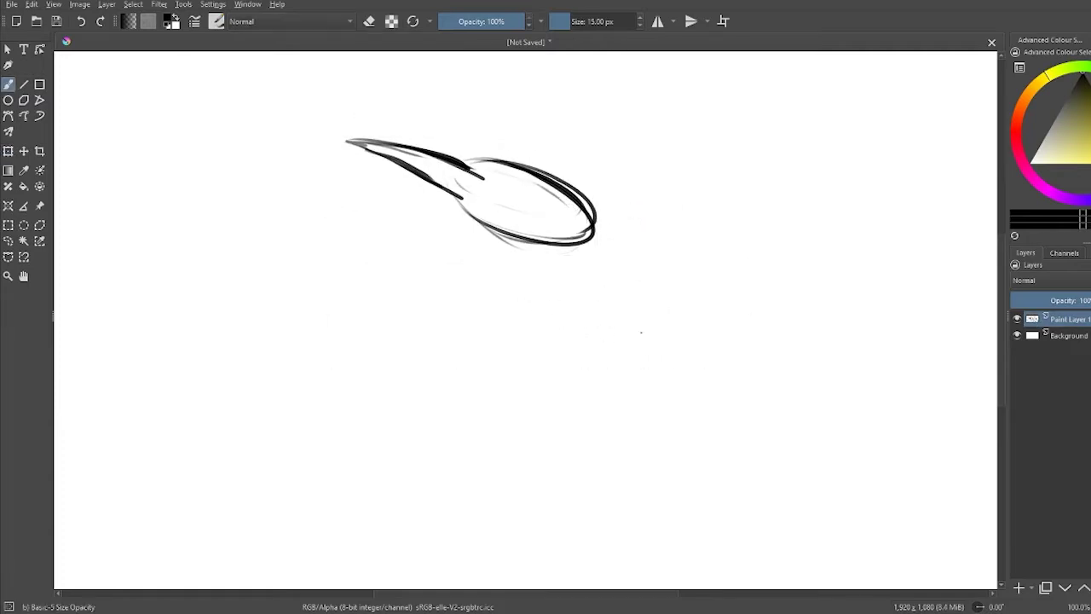
Step: Rough in the body ellipse, neck, head outline and eye, and lengthen the beak
mouse_move(562, 243)
left_mouse_down()
mouse_move(445, 222)
mouse_move(611, 356)
left_mouse_up()
left_click_drag(601, 246, 546, 185)
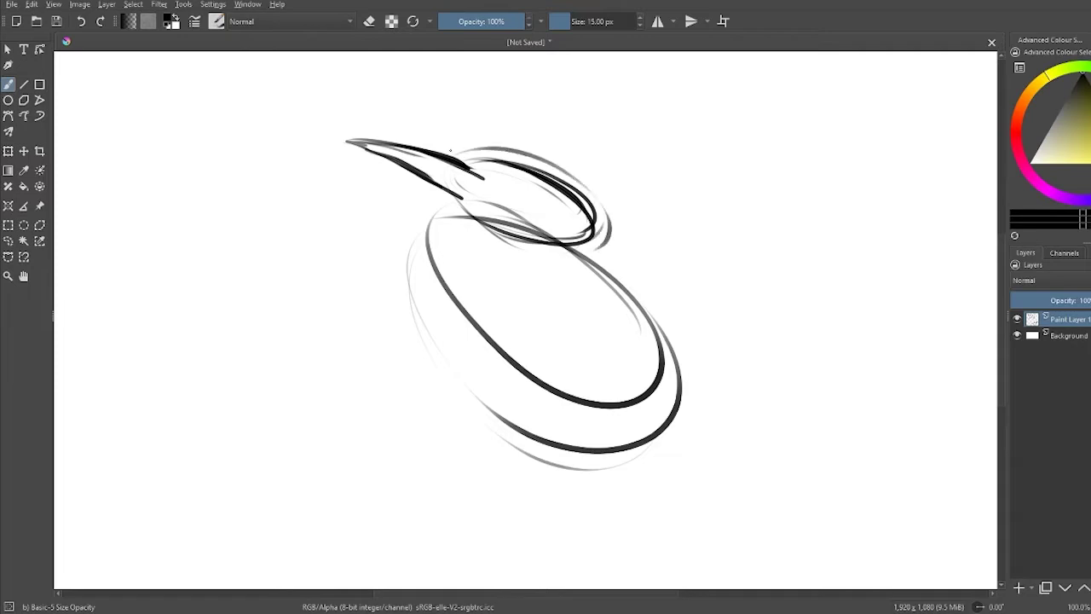
left_click_drag(418, 176, 441, 225)
mouse_move(454, 160)
left_mouse_down()
mouse_move(596, 201)
mouse_move(612, 218)
mouse_move(597, 260)
left_mouse_up()
mouse_move(490, 174)
left_mouse_down()
mouse_move(256, 115)
mouse_move(447, 201)
left_mouse_up()
left_click_drag(306, 132, 469, 201)
mouse_move(269, 122)
left_mouse_down()
mouse_move(460, 207)
mouse_move(589, 361)
left_mouse_up()
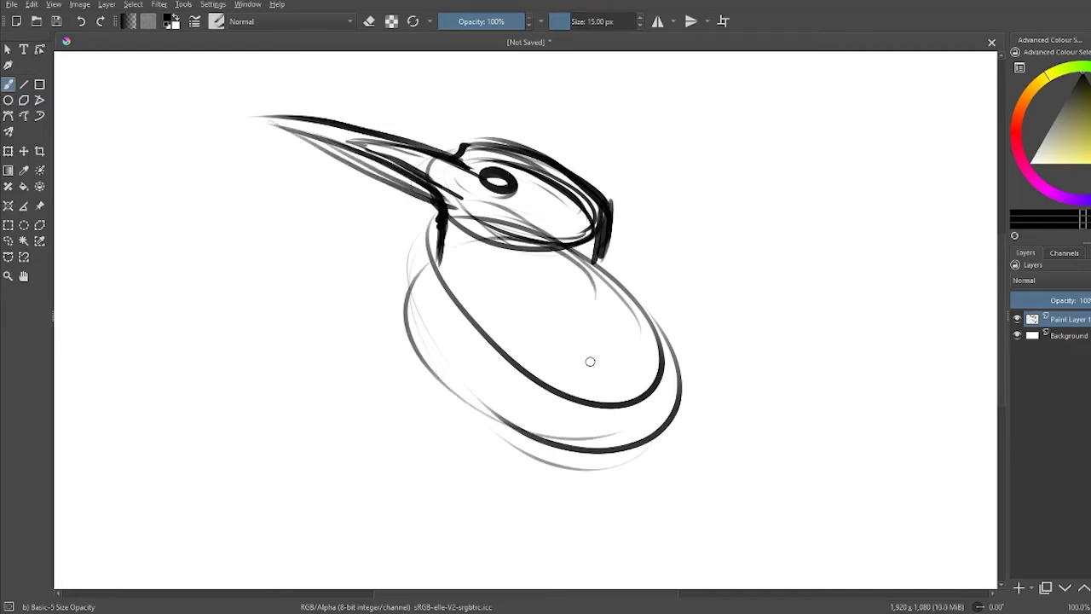
Step: Retrace the round body and belly, and add the long tail and wing curve
left_click_drag(403, 301, 665, 358)
left_click_drag(450, 235, 422, 341)
left_click_drag(426, 256, 579, 401)
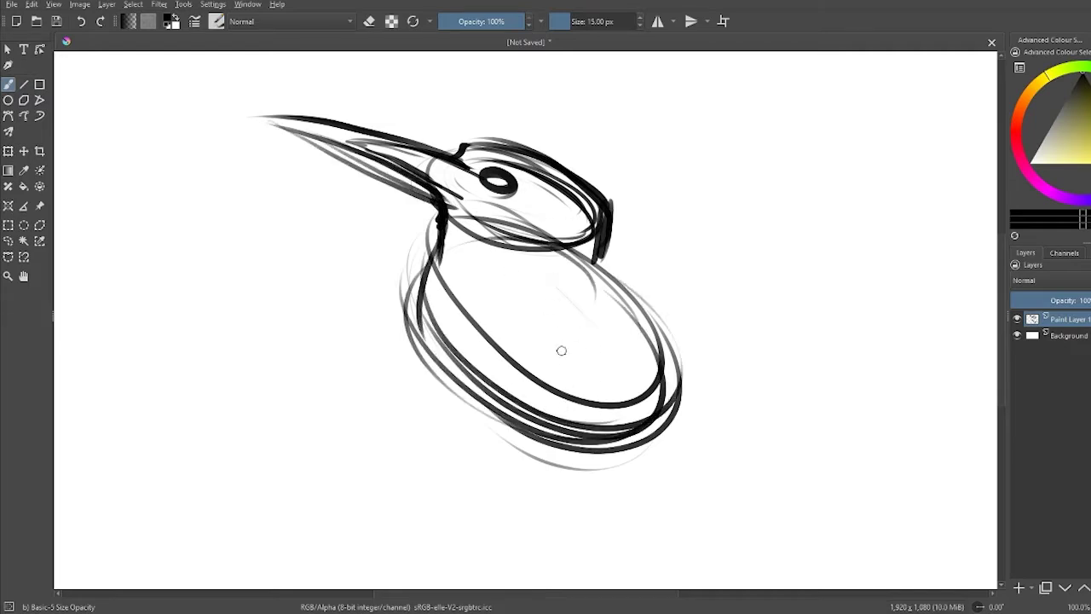
left_click_drag(421, 315, 644, 388)
mouse_move(657, 333)
left_mouse_down()
mouse_move(635, 394)
mouse_move(725, 490)
left_mouse_up()
left_click_drag(708, 494, 738, 486)
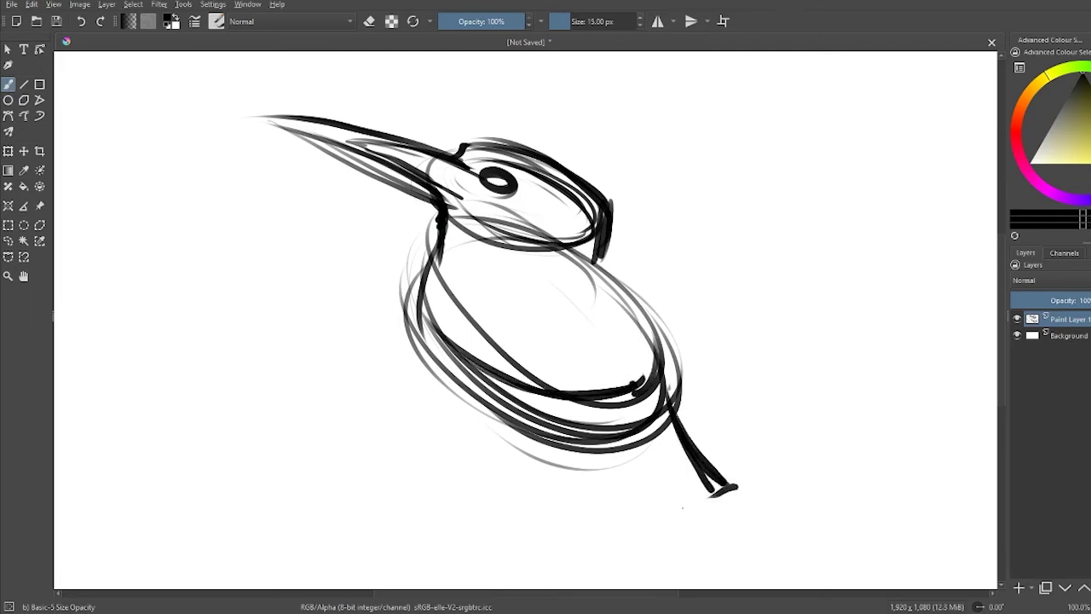
left_click_drag(601, 450, 695, 522)
mouse_move(422, 368)
left_mouse_down()
mouse_move(533, 452)
mouse_move(530, 443)
left_mouse_up()
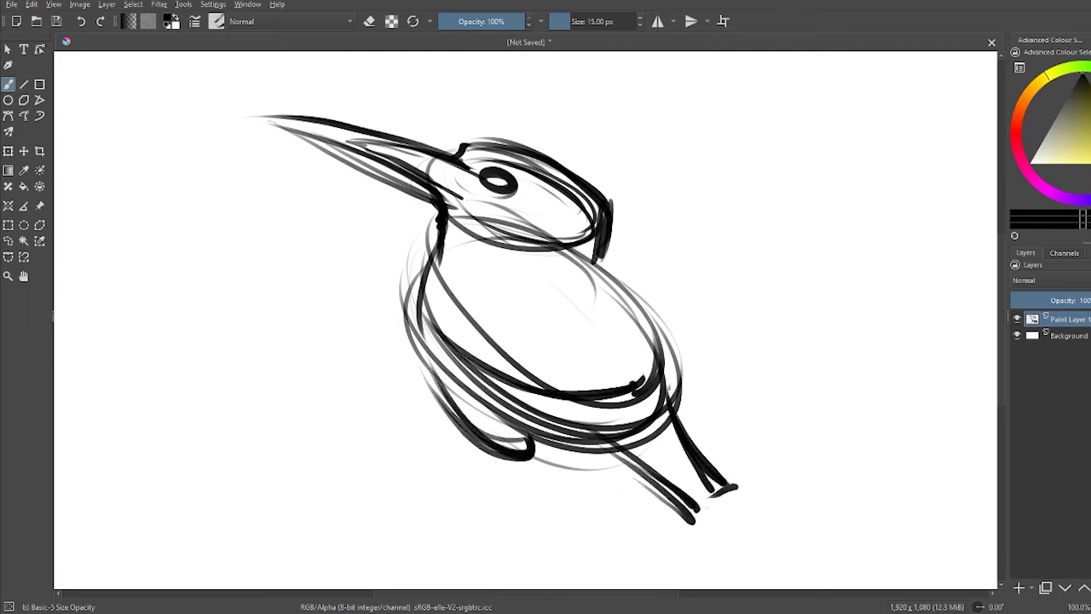
mouse_move(444, 254)
left_mouse_down()
mouse_move(589, 331)
mouse_move(600, 354)
left_mouse_up()
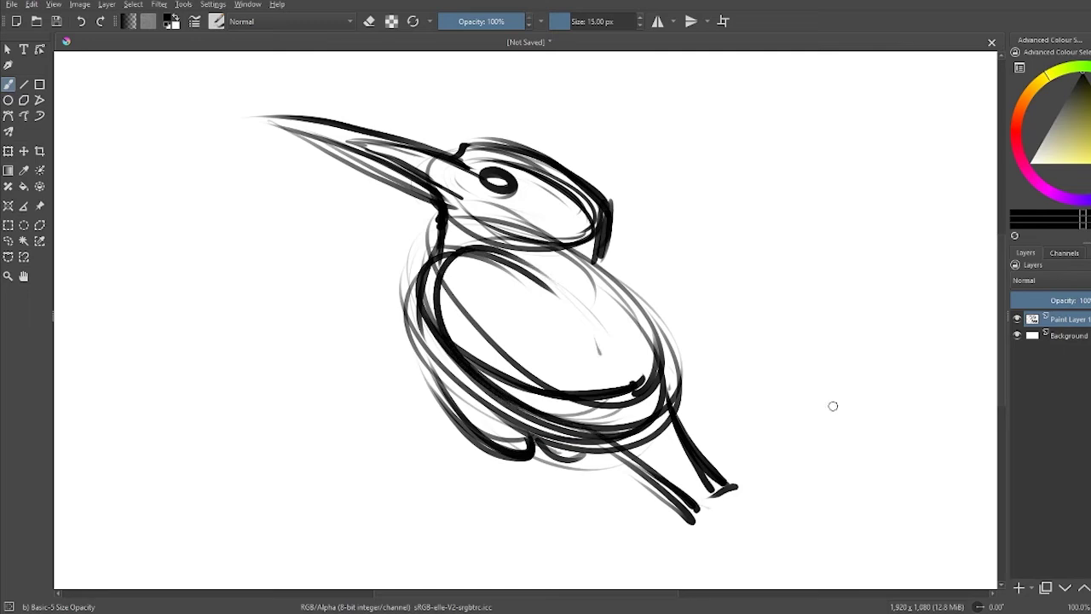
Step: Draw a leg with a curled foot and darken the lower body and tail lines
mouse_move(475, 436)
left_mouse_down()
mouse_move(443, 477)
mouse_move(388, 487)
left_mouse_up()
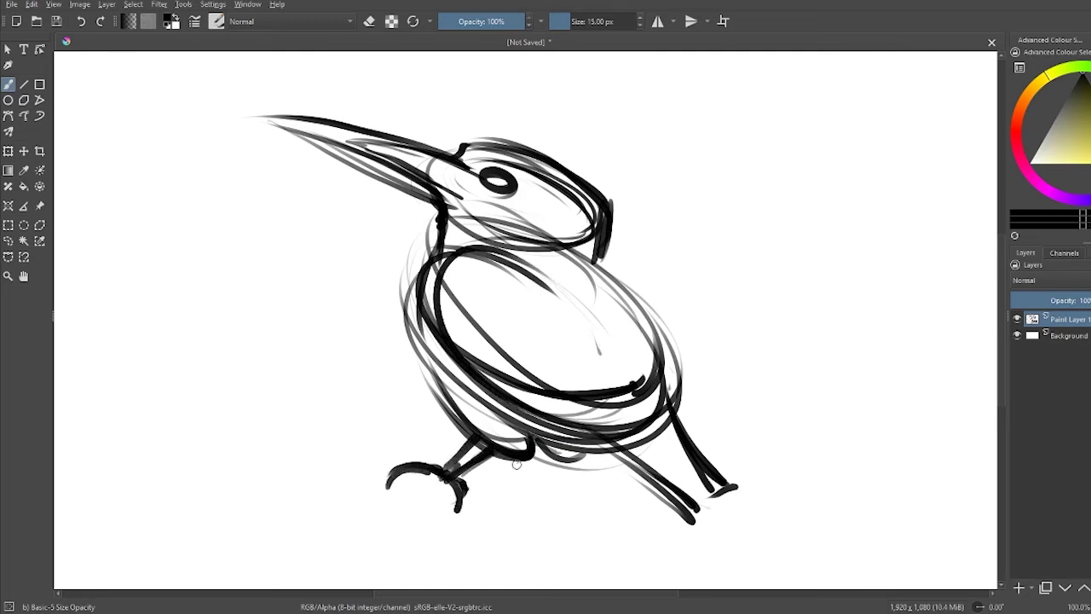
left_click_drag(430, 378, 520, 465)
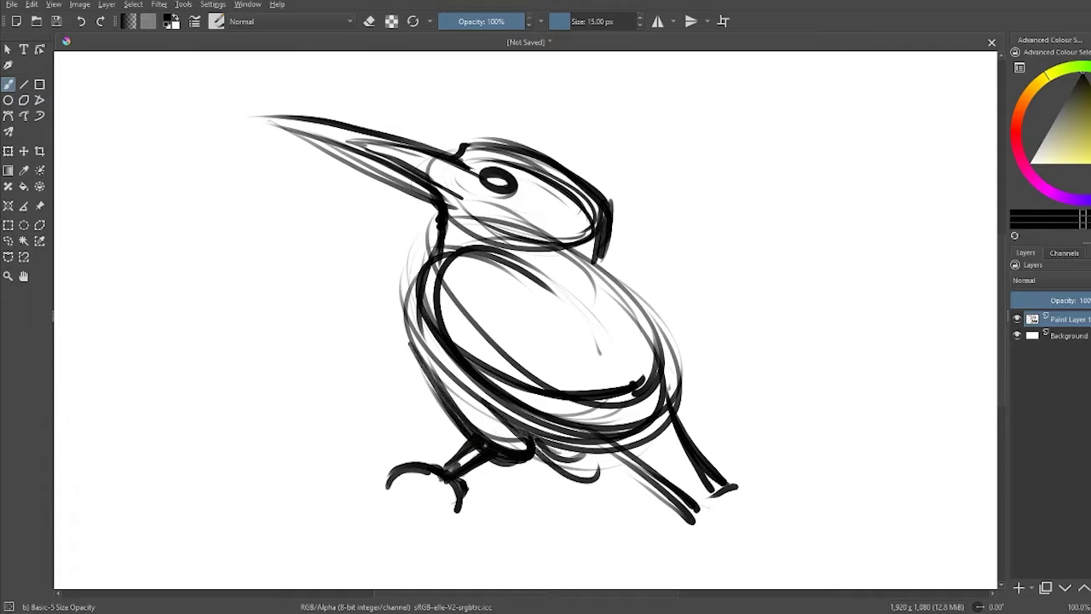
left_click_drag(481, 401, 601, 482)
left_click_drag(529, 439, 612, 478)
left_click_drag(607, 454, 665, 516)
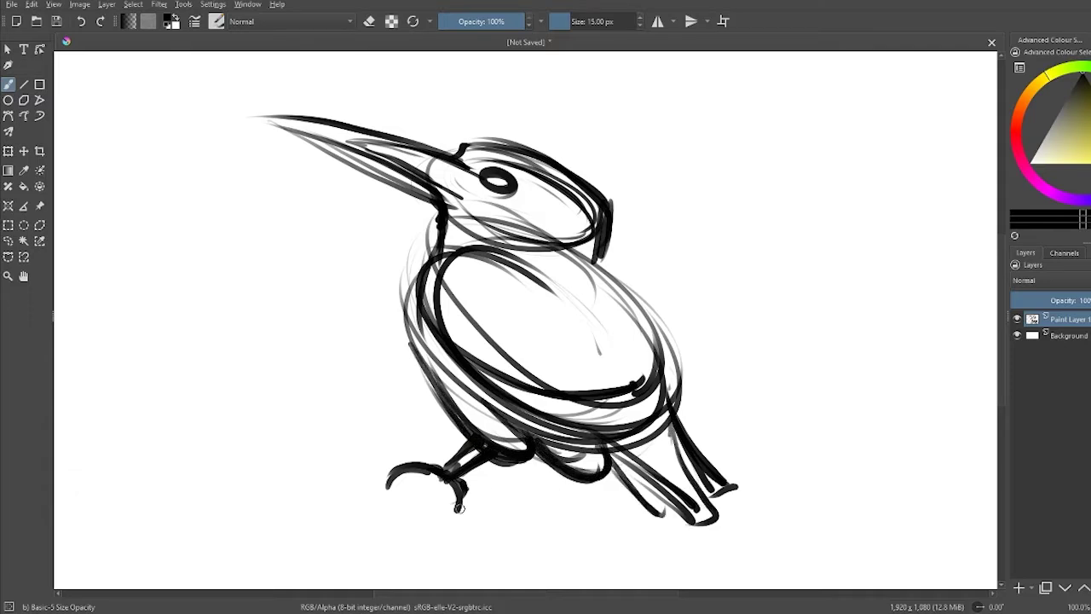
Step: Zoom out and draw the long diagonal branch under the feet to the right edge
key("minus")
left_click_drag(466, 404, 209, 491)
mouse_move(435, 380)
left_mouse_down()
mouse_move(119, 490)
mouse_move(433, 378)
left_mouse_up()
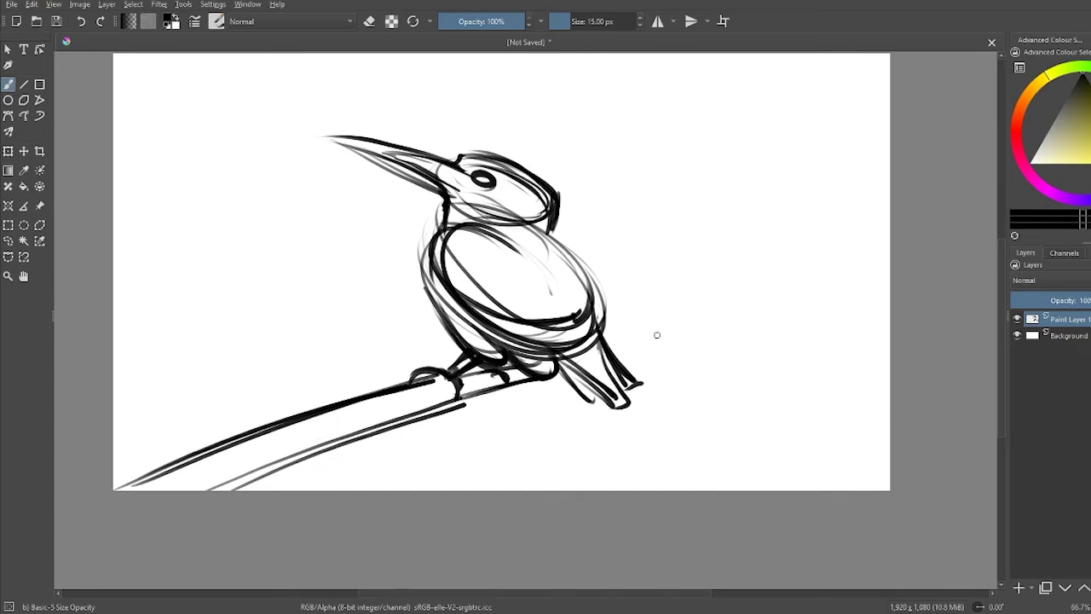
mouse_move(607, 343)
left_mouse_down()
mouse_move(891, 312)
mouse_move(891, 334)
left_mouse_up()
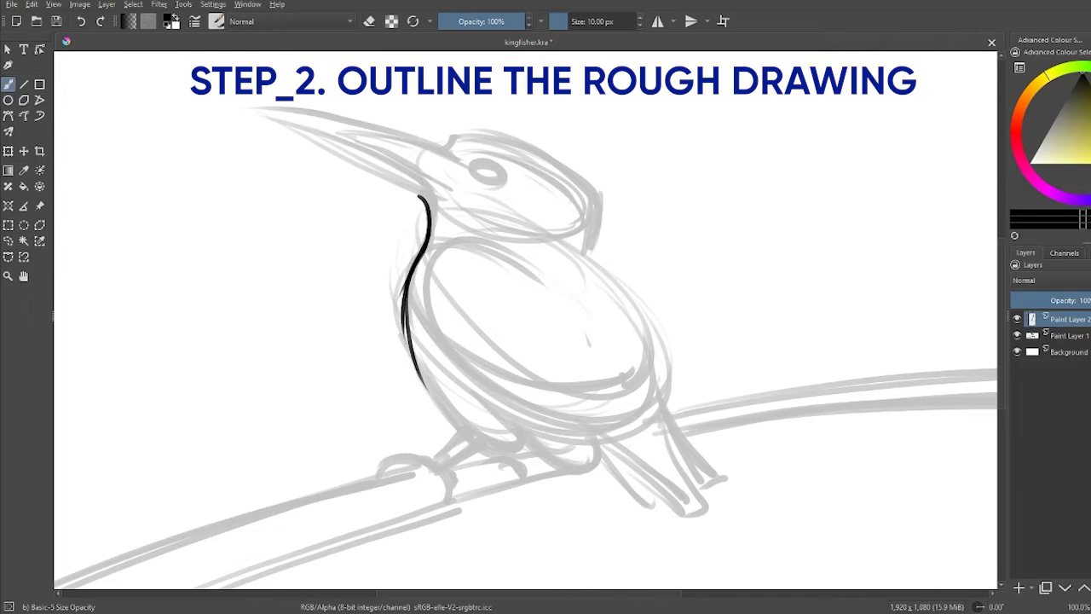
Step: Ink the chest outline curving down toward the branch, redoing it twice
key("ctrl+z")
left_click_drag(407, 274, 474, 418)
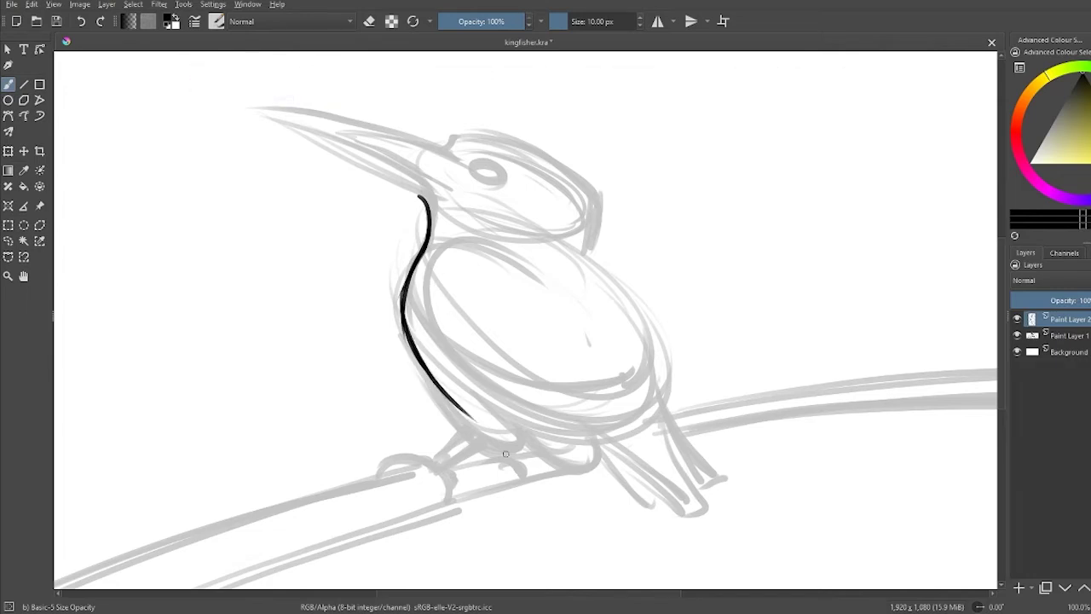
key("ctrl+z")
left_click_drag(405, 294, 470, 440)
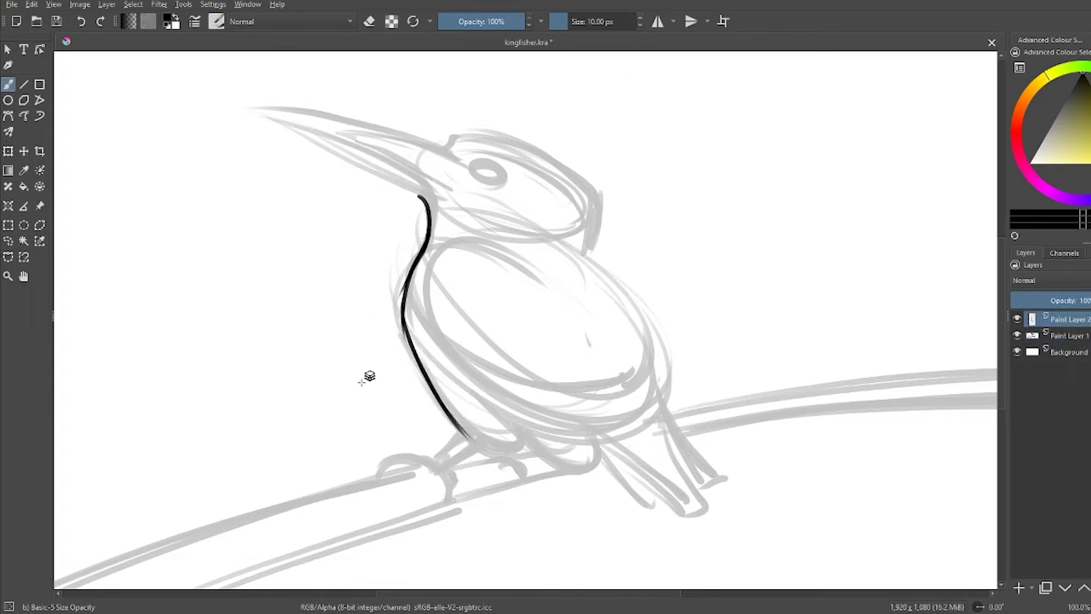
Step: Rotate the canvas to try inking the beak, undo the attempts, and reset the view upright
left_click_drag(383, 389, 544, 391)
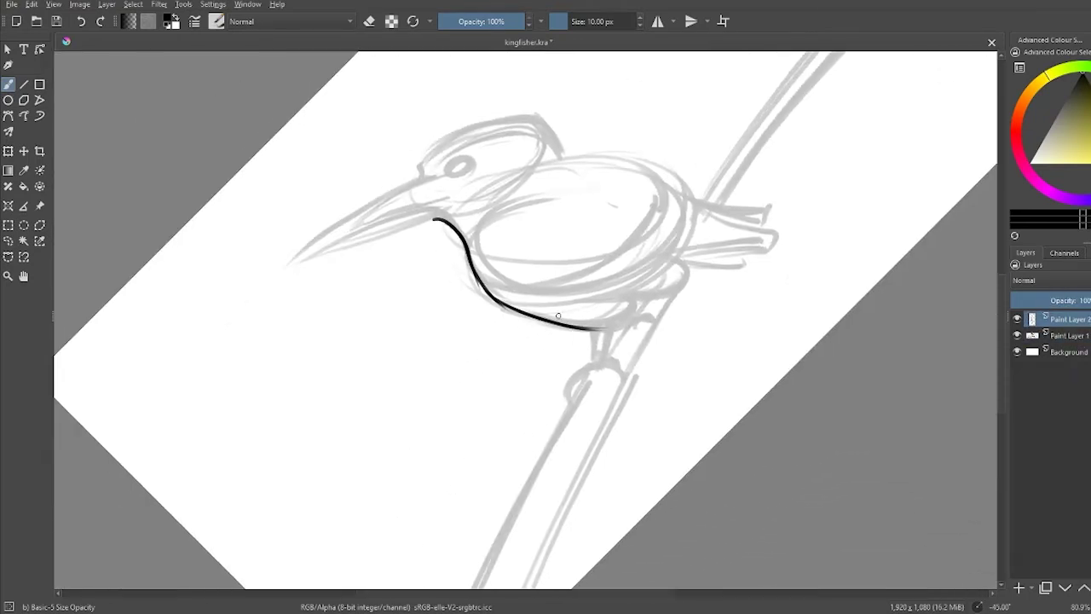
key("ctrl+z")
mouse_move(265, 331)
left_mouse_down()
mouse_move(460, 257)
mouse_move(460, 205)
left_mouse_up()
key("ctrl+z")
key("ctrl+z")
mouse_move(276, 318)
left_mouse_down()
mouse_move(474, 260)
mouse_move(469, 202)
mouse_move(501, 254)
mouse_move(511, 243)
left_mouse_up()
key("ctrl+z")
key("ctrl+z")
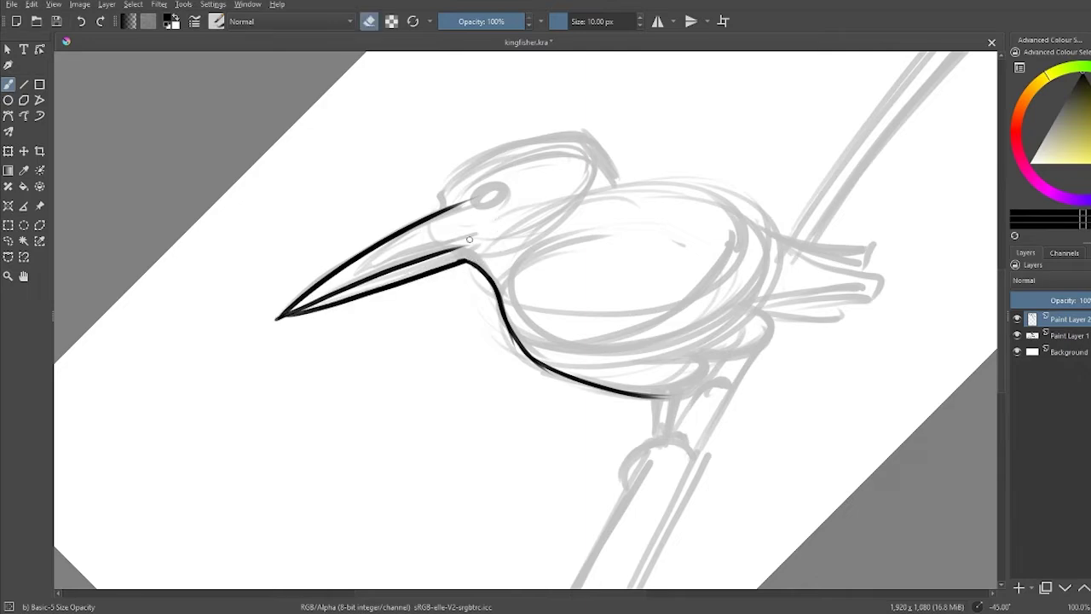
key("5")
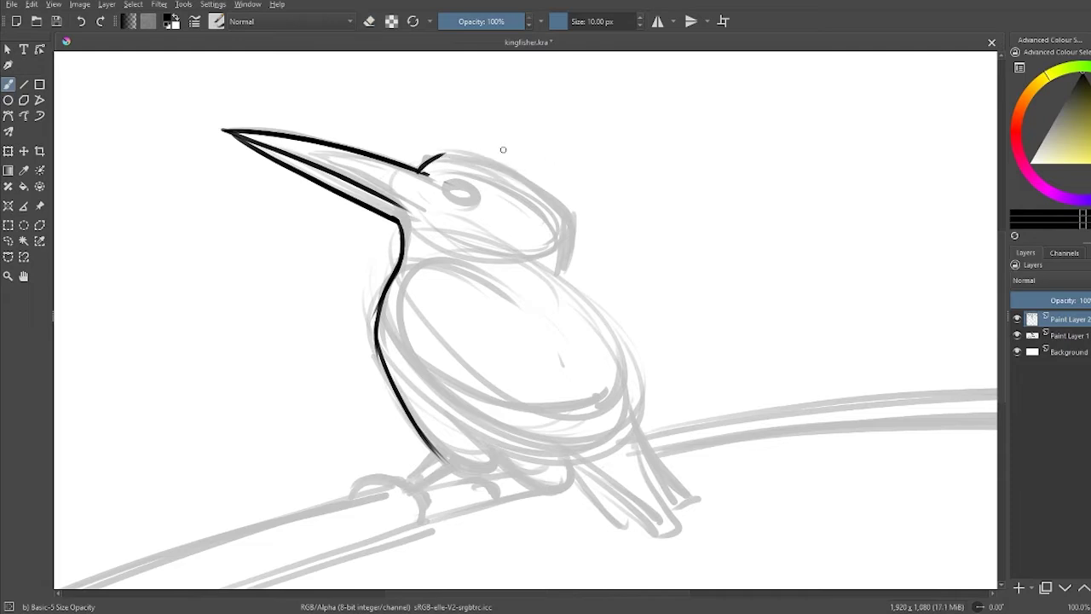
Step: Ink black outlines for the head top, back, belly and both tail edges
left_click_drag(441, 155, 559, 202)
left_click_drag(569, 273, 640, 406)
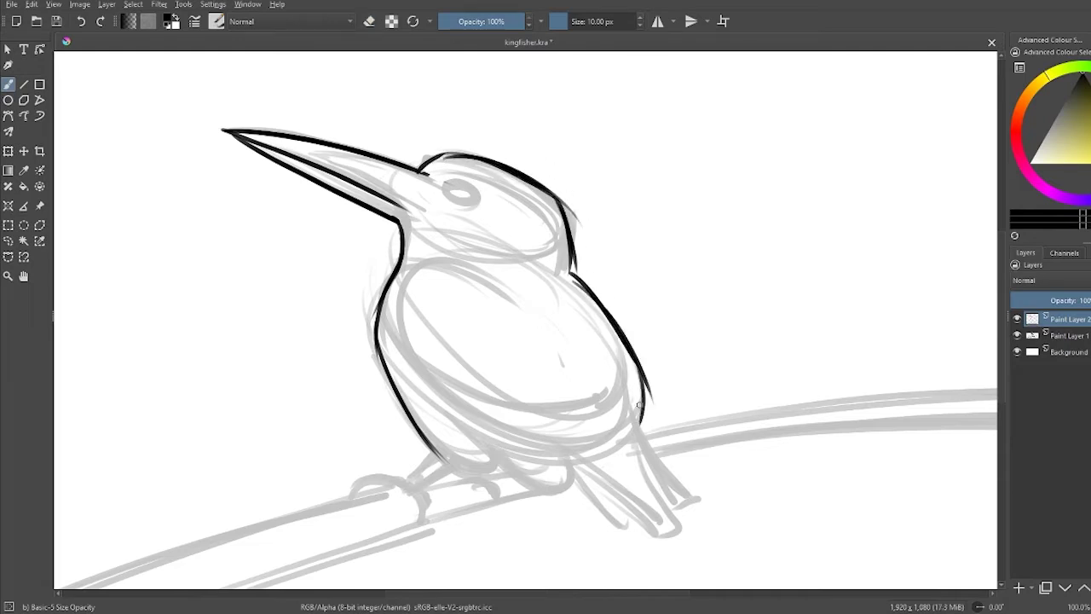
left_click_drag(393, 284, 549, 466)
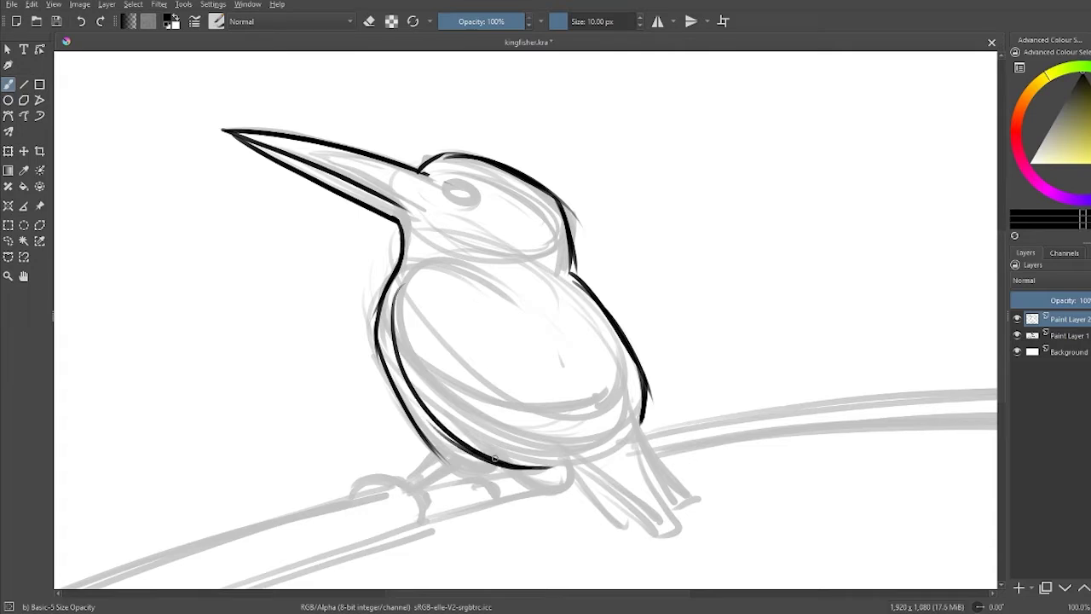
left_click_drag(423, 391, 597, 461)
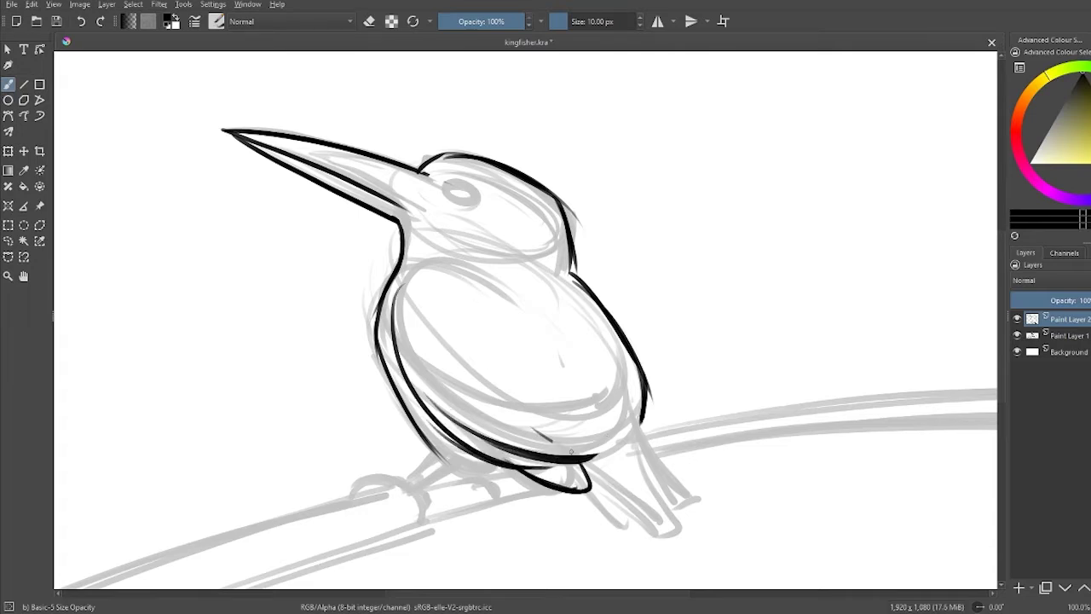
left_click_drag(644, 413, 692, 522)
left_click_drag(595, 488, 645, 539)
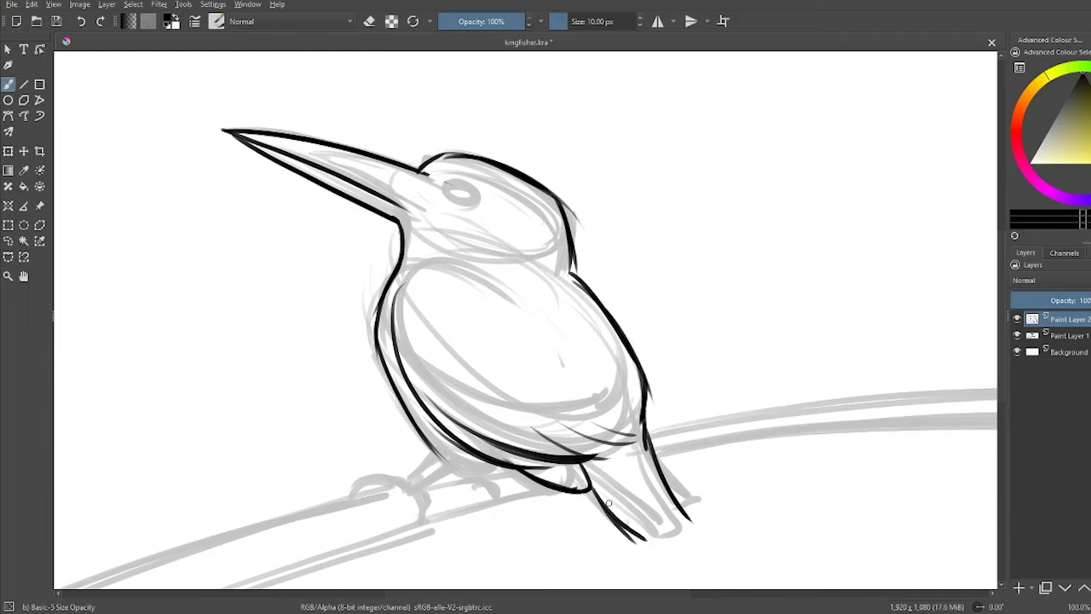
left_click_drag(691, 406, 777, 334)
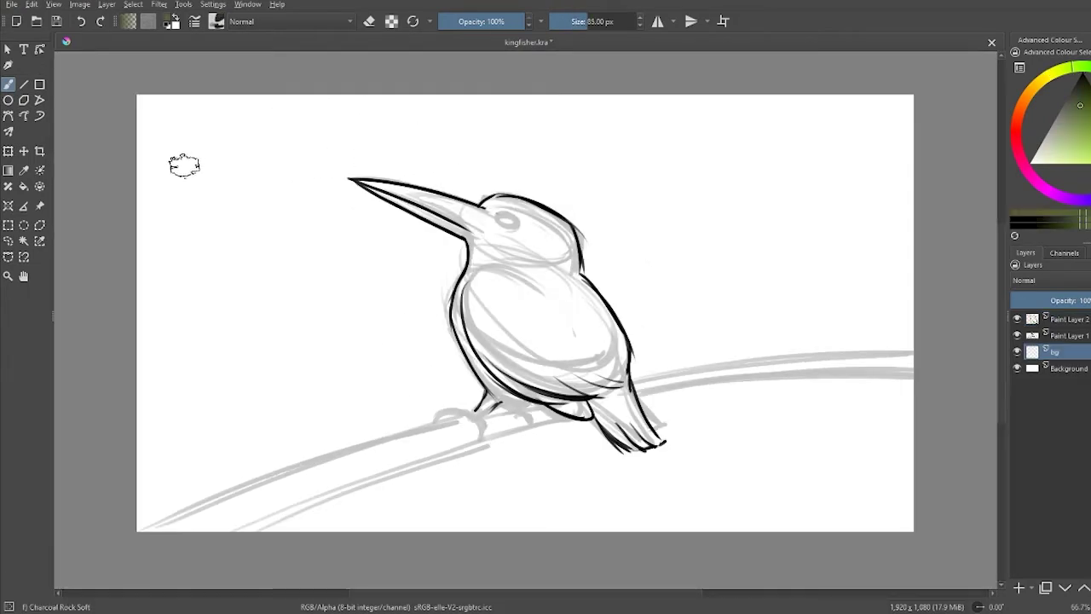
Step: Paint green foliage at top-left, layering darker green toward the beak
left_click_drag(152, 99, 151, 158)
left_click_drag(175, 99, 204, 196)
mouse_move(205, 154)
left_mouse_down()
mouse_move(153, 155)
mouse_move(231, 102)
mouse_move(256, 146)
mouse_move(157, 265)
mouse_move(162, 341)
mouse_move(273, 154)
mouse_move(341, 115)
mouse_move(255, 98)
left_mouse_up()
left_click_drag(1084, 110, 1072, 104)
mouse_move(307, 101)
left_mouse_down()
mouse_move(264, 192)
mouse_move(202, 230)
mouse_move(375, 111)
mouse_move(350, 128)
left_mouse_up()
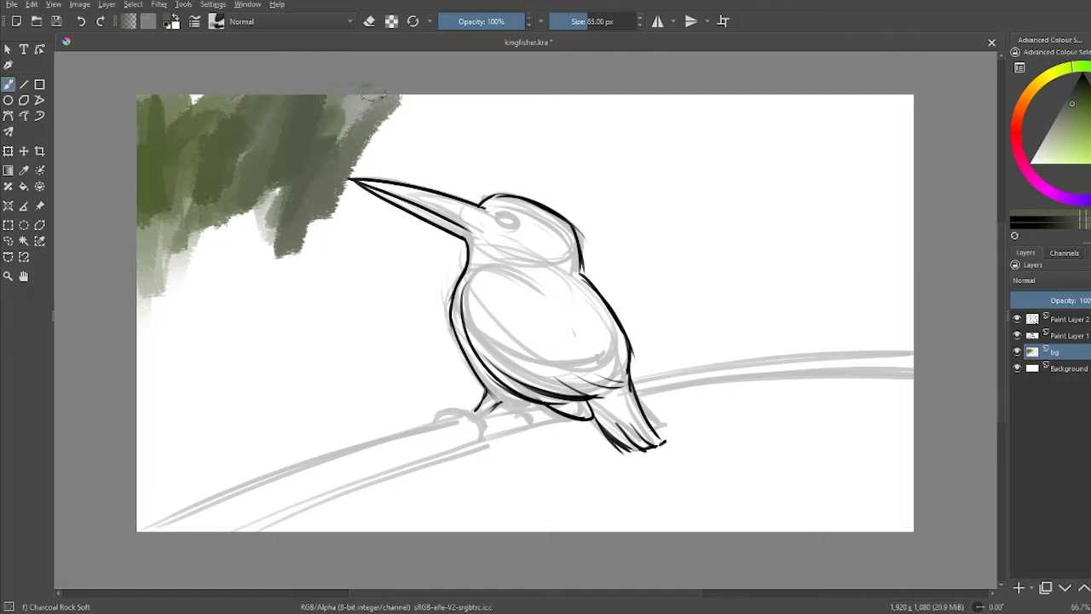
mouse_move(320, 221)
left_mouse_down()
mouse_move(306, 301)
mouse_move(336, 201)
mouse_move(358, 185)
mouse_move(341, 188)
mouse_move(366, 187)
mouse_move(349, 281)
left_mouse_up()
Step: Add light green and grey-green foliage strokes across the top-right
left_click(1066, 136)
mouse_move(907, 106)
left_mouse_down()
mouse_move(747, 179)
mouse_move(614, 162)
left_mouse_up()
mouse_move(895, 111)
left_mouse_down()
mouse_move(844, 198)
mouse_move(865, 244)
mouse_move(767, 281)
mouse_move(767, 102)
left_mouse_up()
left_click(903, 103, "ctrl")
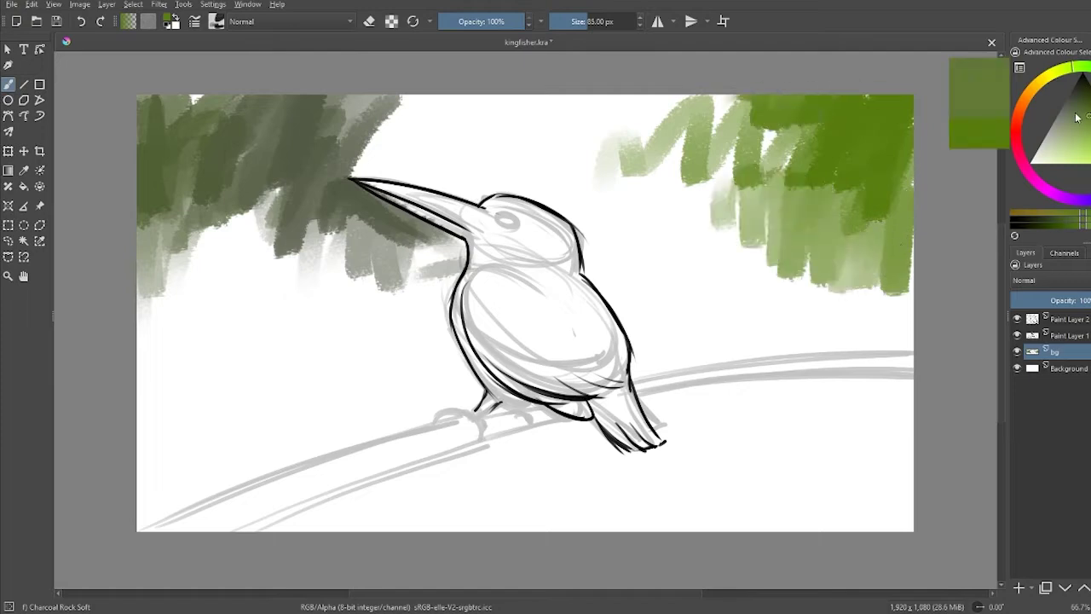
mouse_move(673, 102)
left_mouse_down()
mouse_move(561, 145)
mouse_move(358, 102)
mouse_move(450, 175)
mouse_move(511, 196)
mouse_move(467, 97)
mouse_move(418, 166)
left_mouse_up()
Step: Paint dark foliage down the left side and bottom-left, plus a bright green patch below the branch
mouse_move(306, 205)
left_mouse_down()
mouse_move(178, 346)
mouse_move(154, 213)
left_mouse_up()
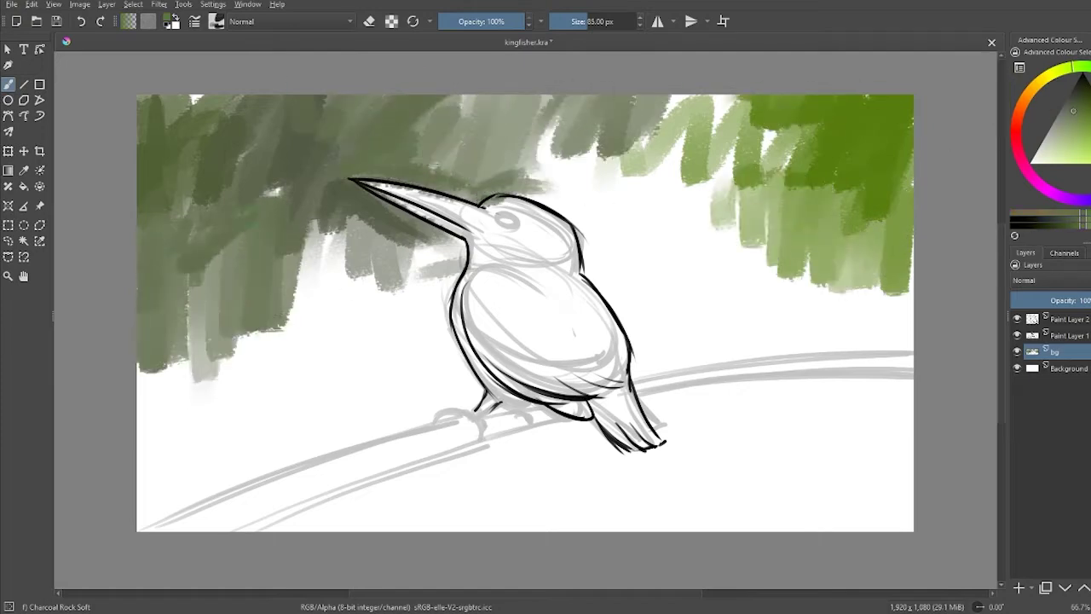
left_click_drag(256, 230, 170, 426)
left_click_drag(282, 524, 443, 473)
left_click_drag(384, 525, 460, 469)
left_click(903, 256, "ctrl")
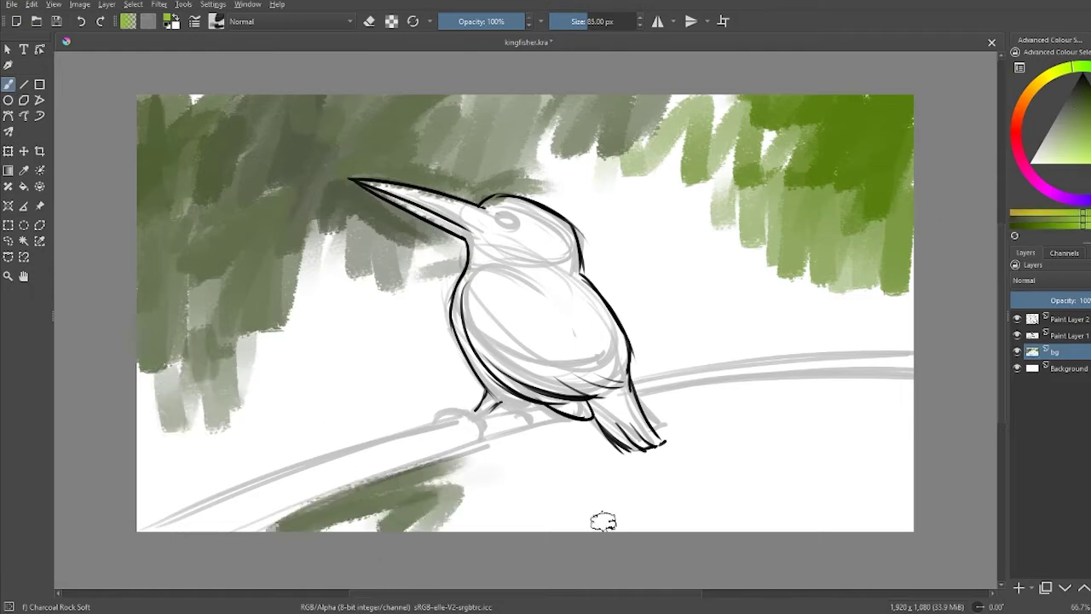
mouse_move(603, 518)
left_mouse_down()
mouse_move(546, 520)
mouse_move(585, 462)
mouse_move(463, 446)
mouse_move(565, 455)
mouse_move(400, 542)
mouse_move(665, 444)
mouse_move(674, 366)
mouse_move(705, 413)
mouse_move(665, 452)
left_mouse_up()
Step: Paint dark olive along the branch and grey-green and light green over the lower right
left_click(809, 162, "ctrl")
mouse_move(725, 410)
left_mouse_down()
mouse_move(611, 480)
mouse_move(475, 480)
left_mouse_up()
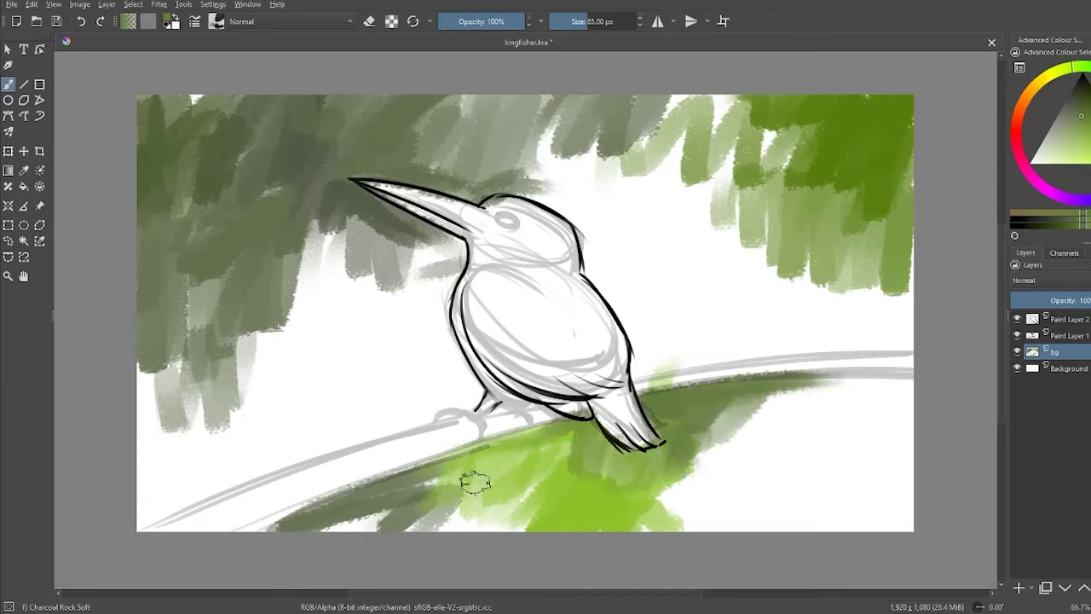
left_click_drag(708, 452, 792, 511)
left_click(1072, 114)
mouse_move(724, 520)
left_mouse_down()
mouse_move(750, 426)
mouse_move(896, 485)
mouse_move(850, 504)
mouse_move(706, 527)
mouse_move(966, 331)
left_mouse_up()
left_click(1078, 152)
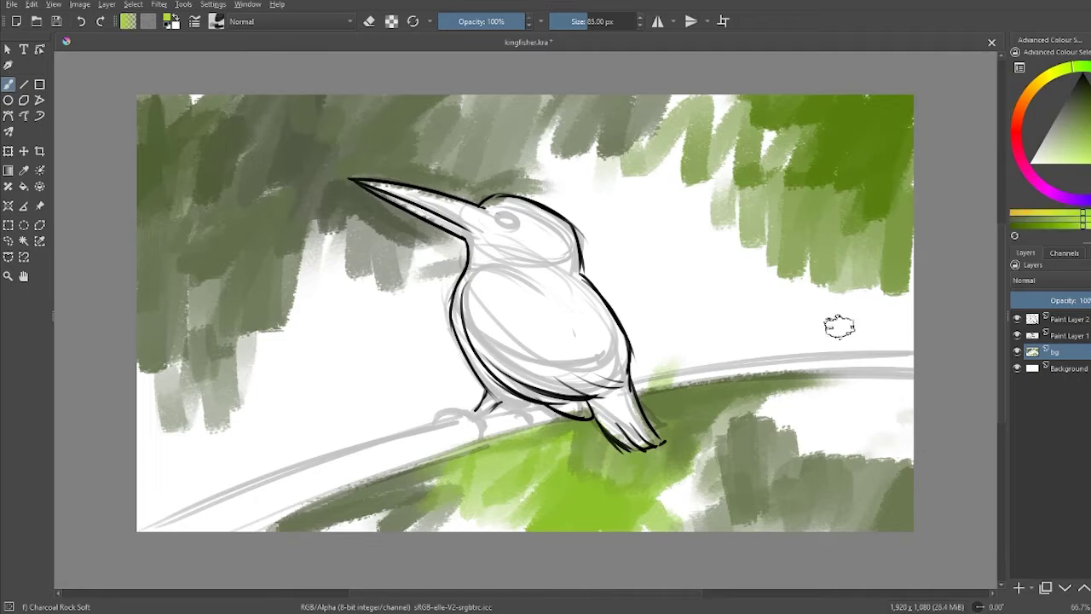
left_click_drag(895, 294, 682, 360)
Step: Add dark olive strokes at lower left and pale grey-green strokes near the bird
left_click(1084, 99)
mouse_move(337, 366)
left_mouse_down()
mouse_move(272, 452)
mouse_move(179, 490)
mouse_move(401, 358)
left_mouse_up()
left_click_drag(247, 477, 478, 400)
left_click(431, 375, "ctrl")
mouse_move(443, 358)
left_mouse_down()
mouse_move(426, 403)
mouse_move(331, 341)
mouse_move(281, 426)
mouse_move(213, 358)
mouse_move(441, 247)
left_mouse_up()
Step: Add a paint layer above Background and fill it olive green, then return to the bg layer
left_click(1068, 367)
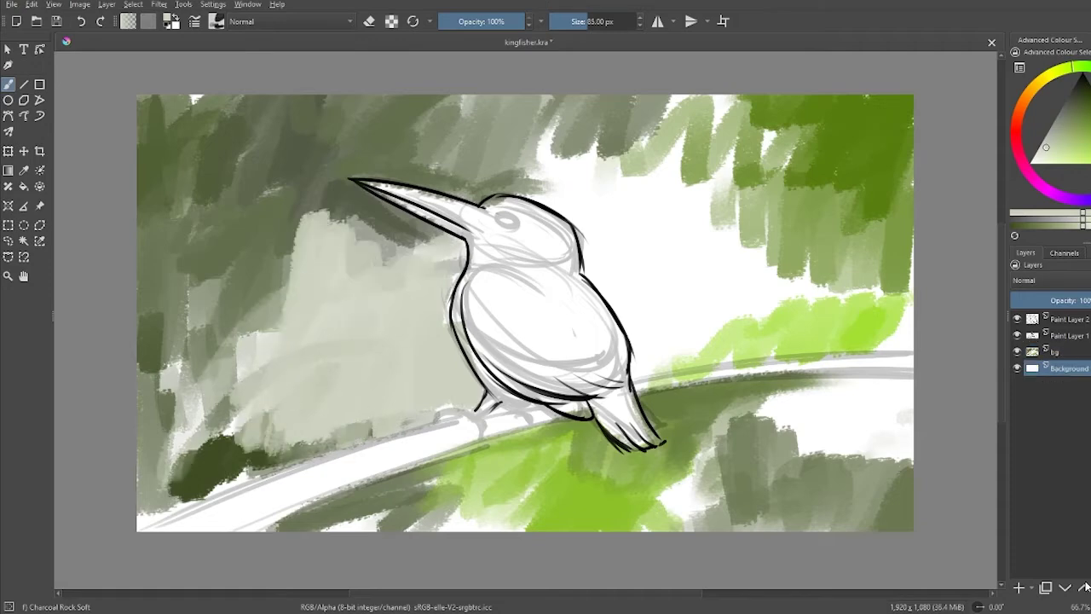
left_click(1019, 588)
left_click(1074, 108)
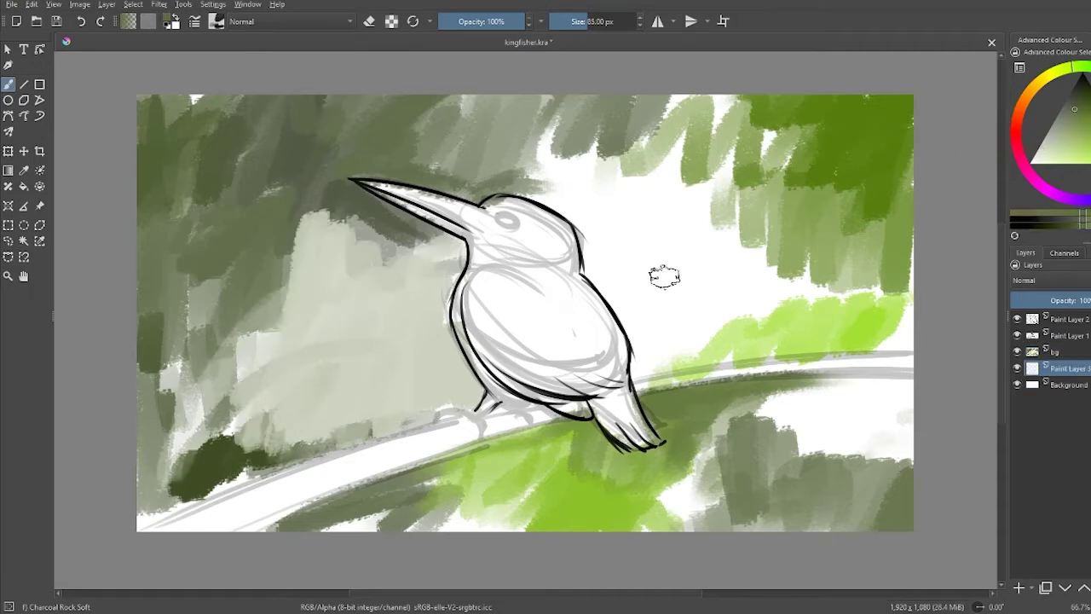
key("f")
left_click(693, 286)
left_click(1055, 351)
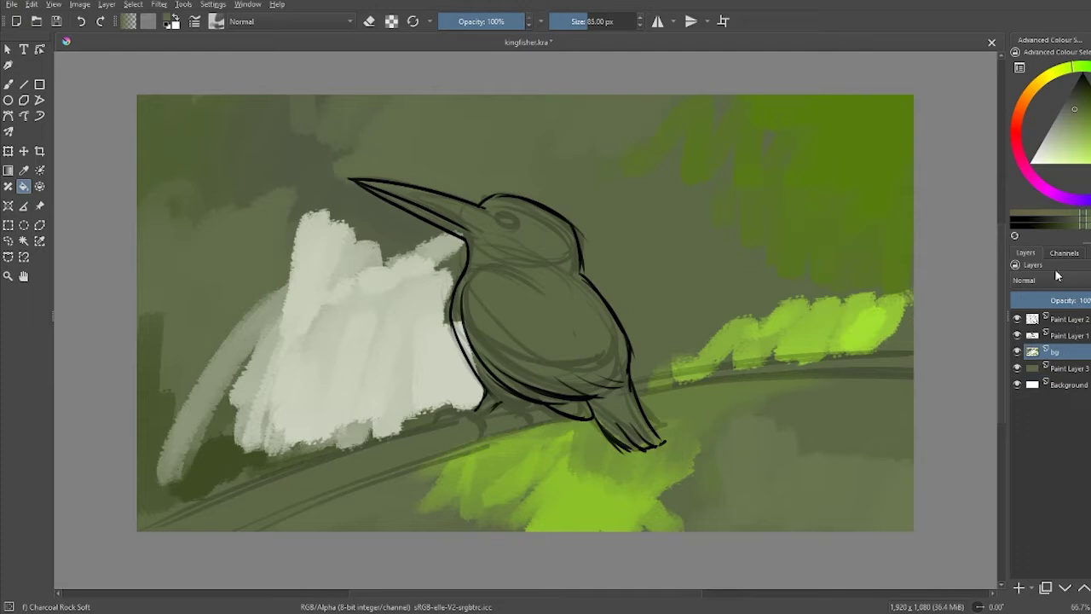
left_click_drag(1025, 104, 1021, 119)
Step: On a new paint layer with a 35 px brush, paint the beak orange
key("Insert")
key("b")
key("bracketleft")
key("bracketleft")
key("bracketleft")
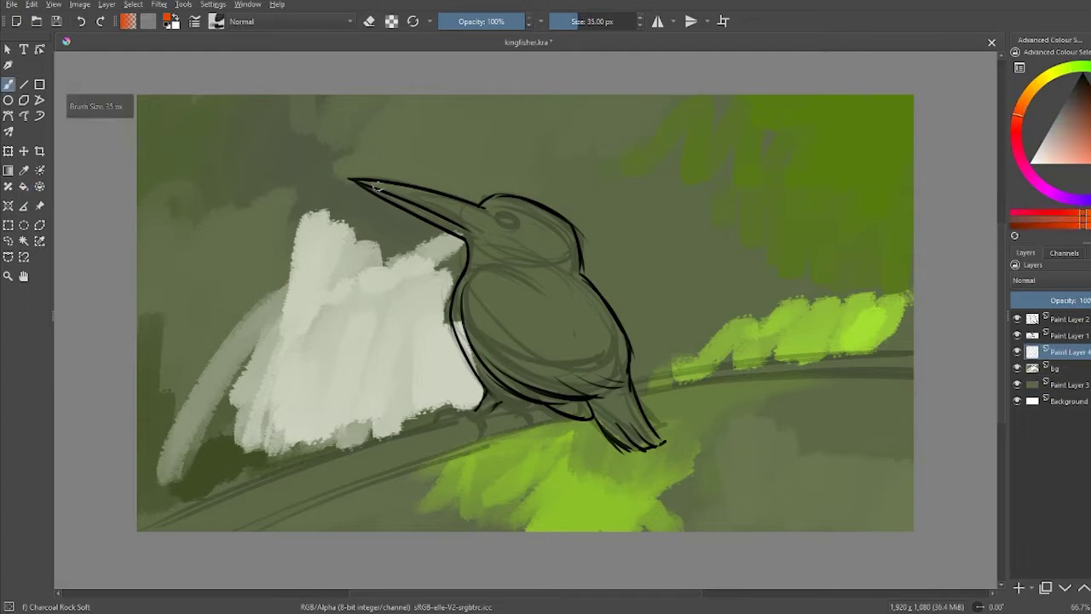
left_click_drag(393, 195, 436, 203)
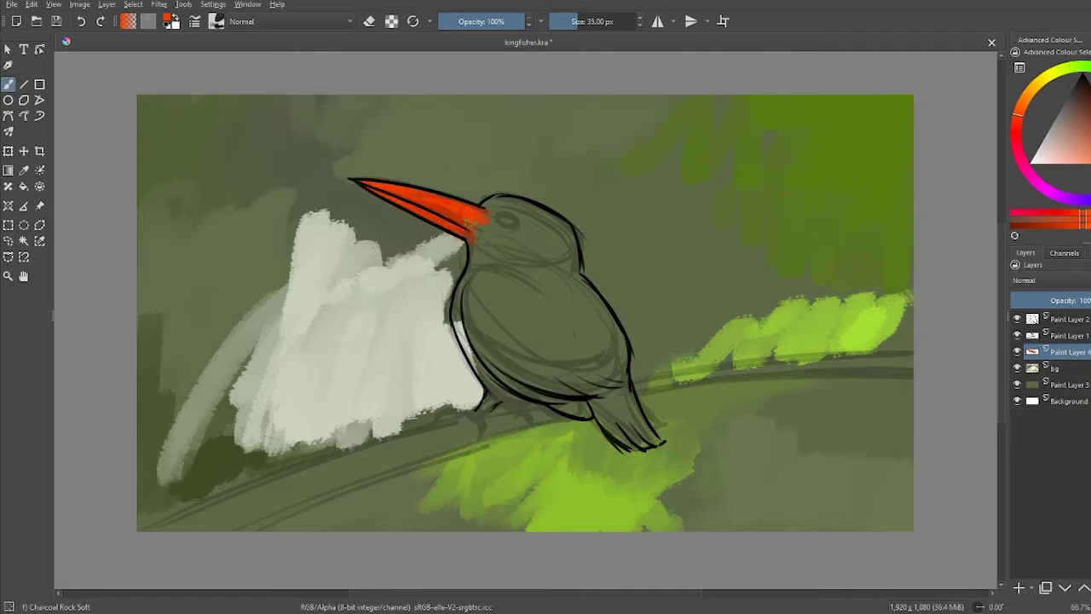
Step: Paint a yellow throat and yellow along the chest's front edge
left_click(1035, 78)
mouse_move(484, 236)
left_mouse_down()
mouse_move(487, 267)
mouse_move(511, 243)
mouse_move(481, 232)
left_mouse_up()
key("plus")
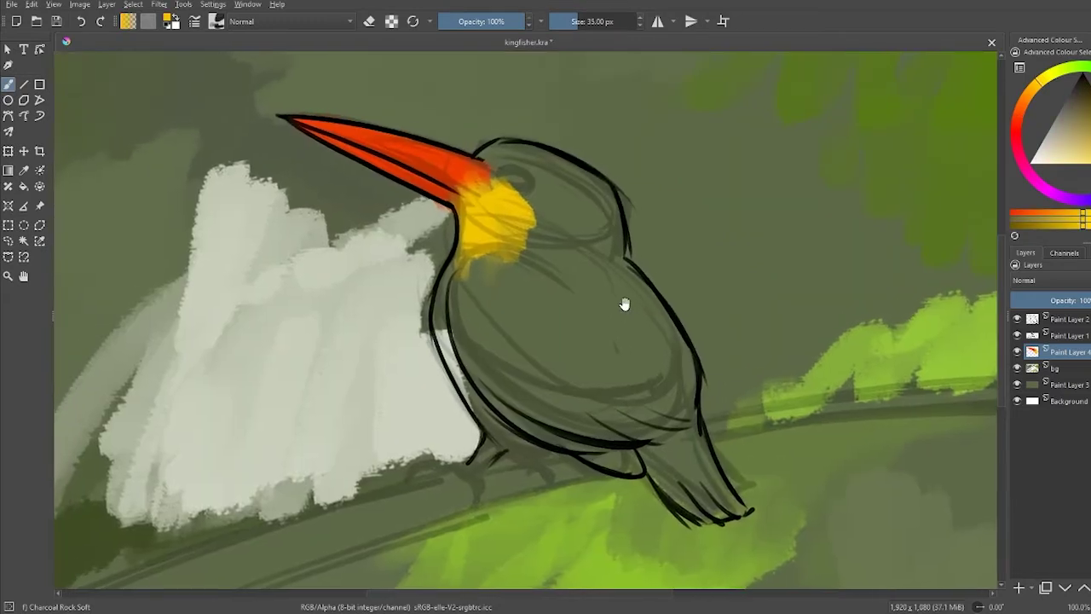
left_click_drag(445, 252, 435, 366)
left_click_drag(443, 281, 473, 409)
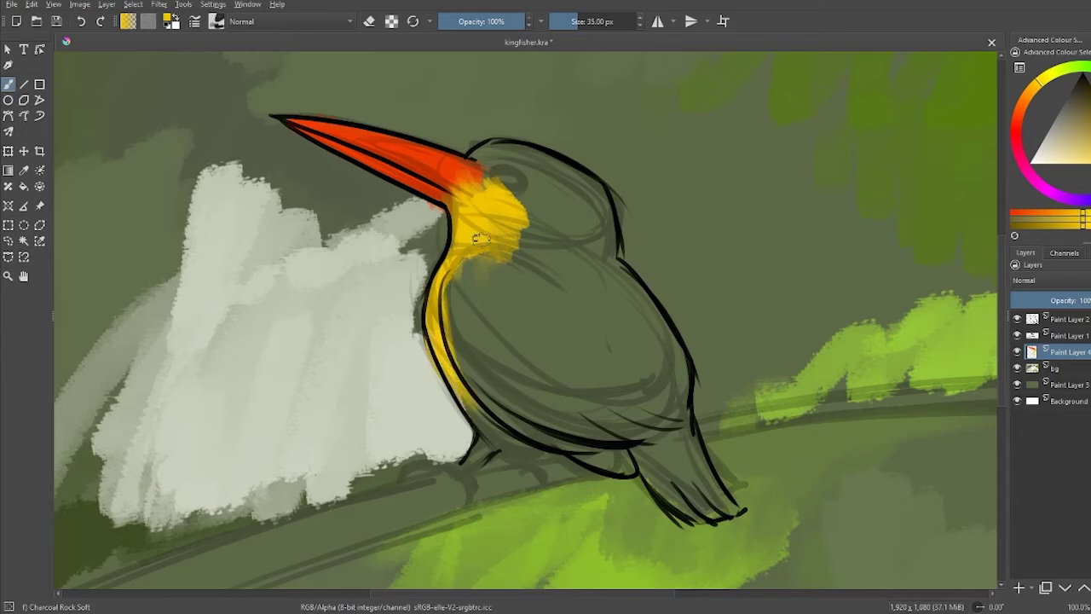
Step: Paint the chest, belly and lower body dark navy blue
left_click(525, 255, "ctrl")
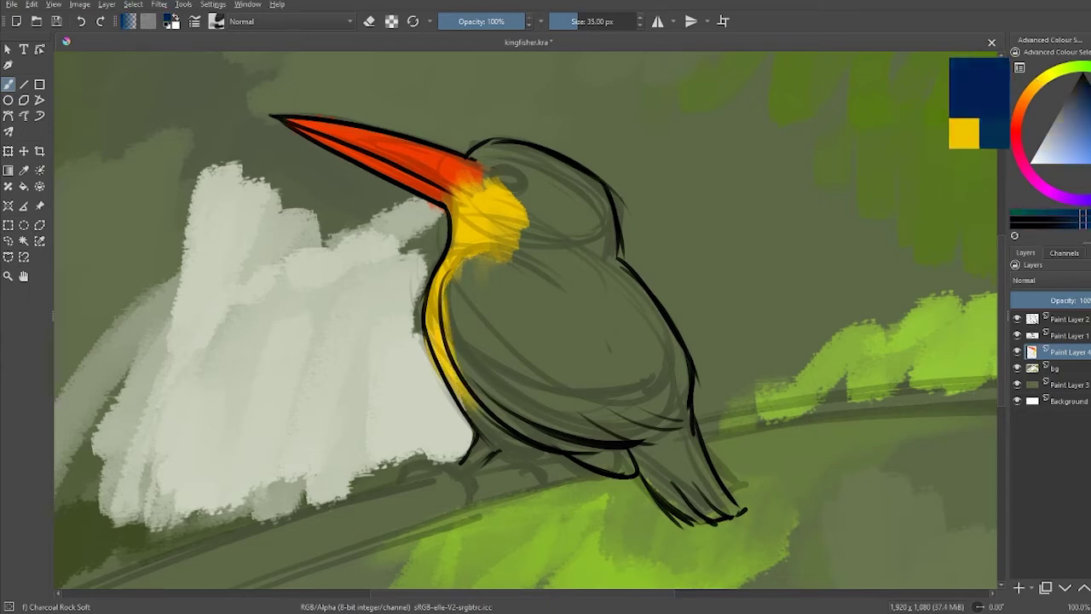
mouse_move(476, 259)
left_mouse_down()
mouse_move(446, 341)
mouse_move(520, 426)
mouse_move(469, 290)
mouse_move(545, 421)
mouse_move(503, 414)
mouse_move(554, 439)
left_mouse_up()
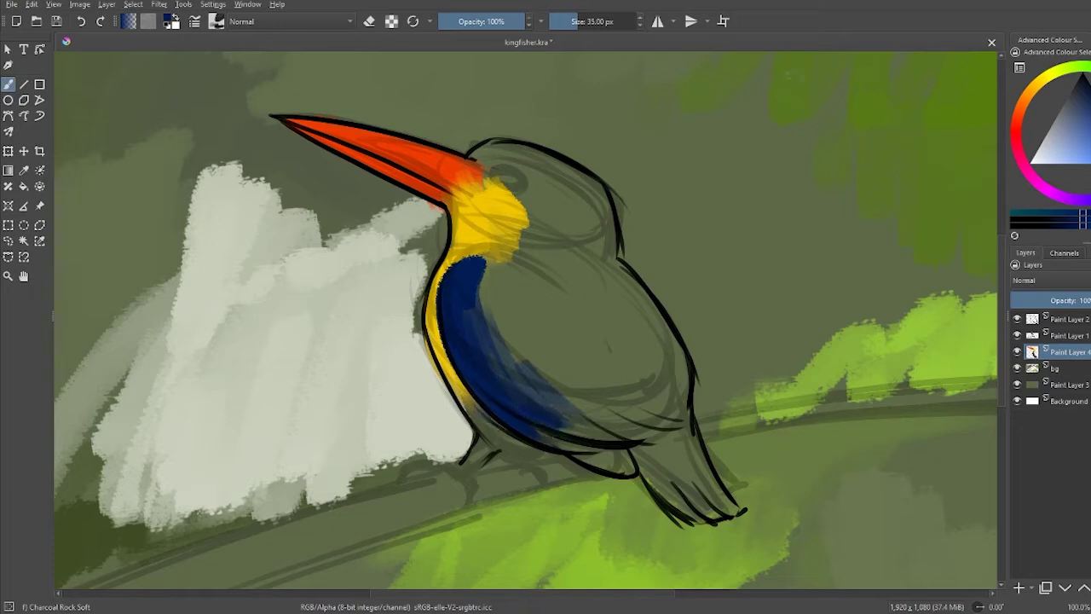
left_click_drag(524, 392, 610, 445)
left_click_drag(537, 431, 644, 465)
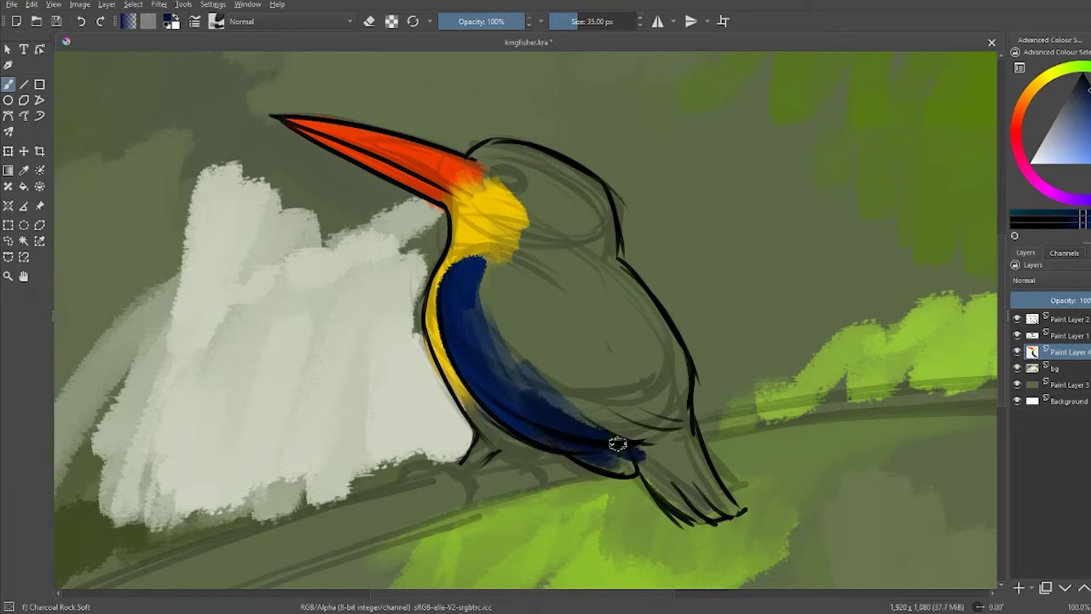
mouse_move(512, 351)
left_mouse_down()
mouse_move(652, 421)
mouse_move(554, 354)
mouse_move(674, 409)
left_mouse_up()
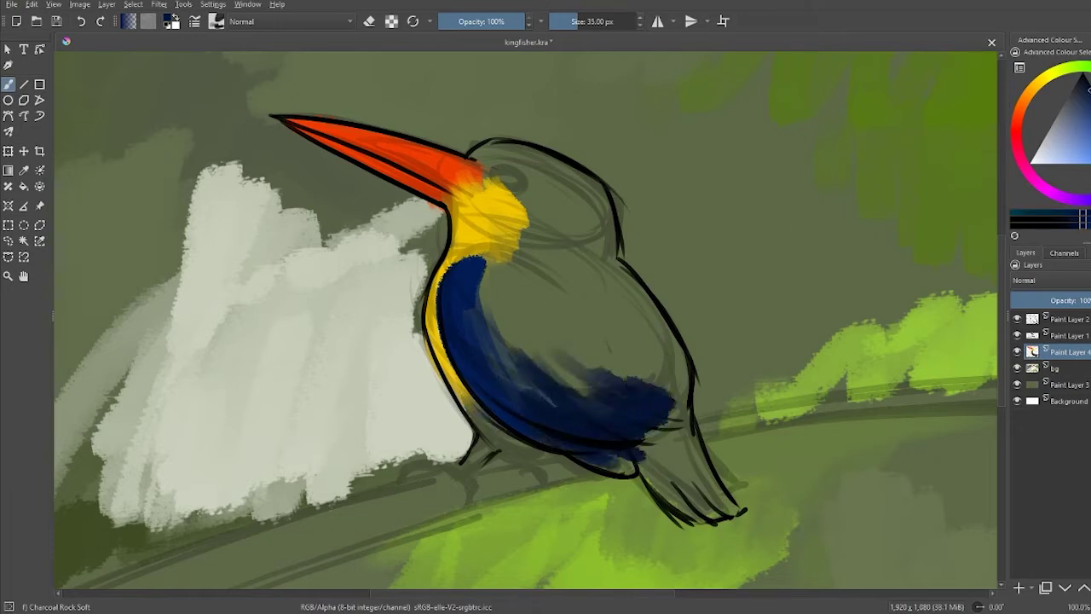
Step: Paint the crown with orange, crimson and a blue patch
left_click(452, 175, "ctrl")
mouse_move(530, 158)
left_mouse_down()
mouse_move(494, 151)
mouse_move(549, 163)
mouse_move(562, 203)
left_mouse_up()
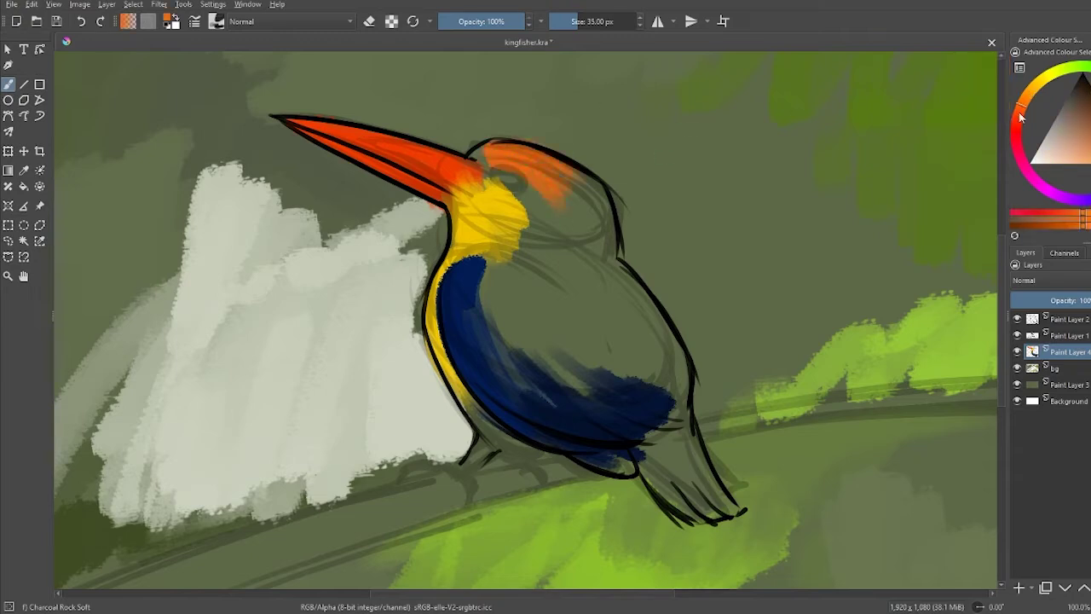
left_click_drag(1021, 117, 1020, 158)
mouse_move(502, 166)
left_mouse_down()
mouse_move(541, 192)
mouse_move(491, 164)
mouse_move(512, 200)
mouse_move(492, 148)
mouse_move(550, 208)
mouse_move(512, 188)
mouse_move(565, 215)
left_mouse_up()
left_click_drag(1021, 158, 1076, 170)
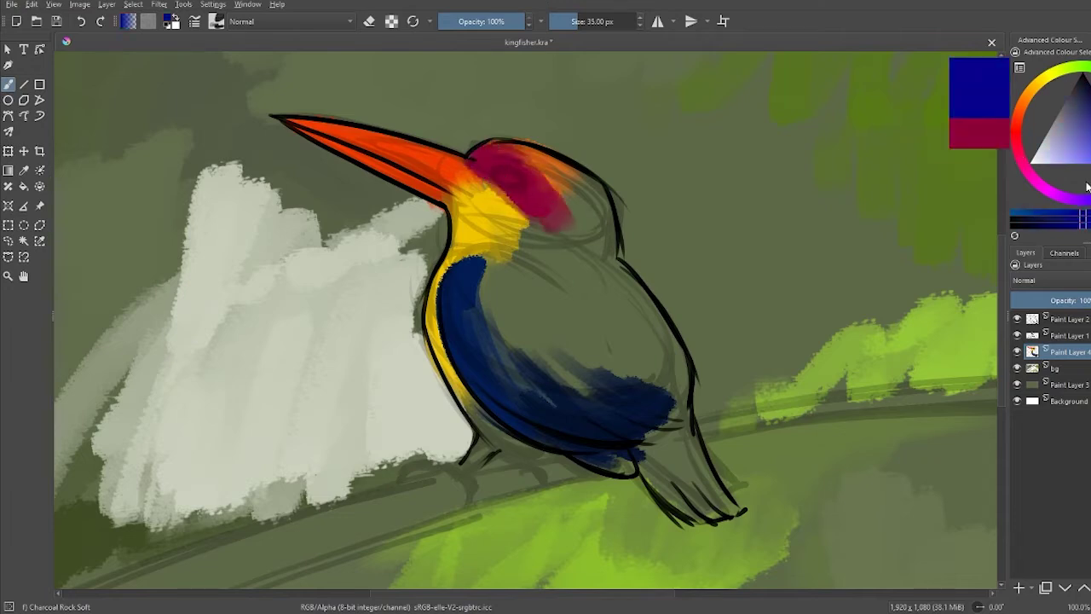
mouse_move(566, 206)
left_mouse_down()
mouse_move(552, 220)
mouse_move(582, 254)
mouse_move(558, 204)
mouse_move(603, 261)
left_mouse_up()
Step: Try the Bristles-4 Glaze brush, then switch back to Charcoal Rock Soft
left_click(218, 21)
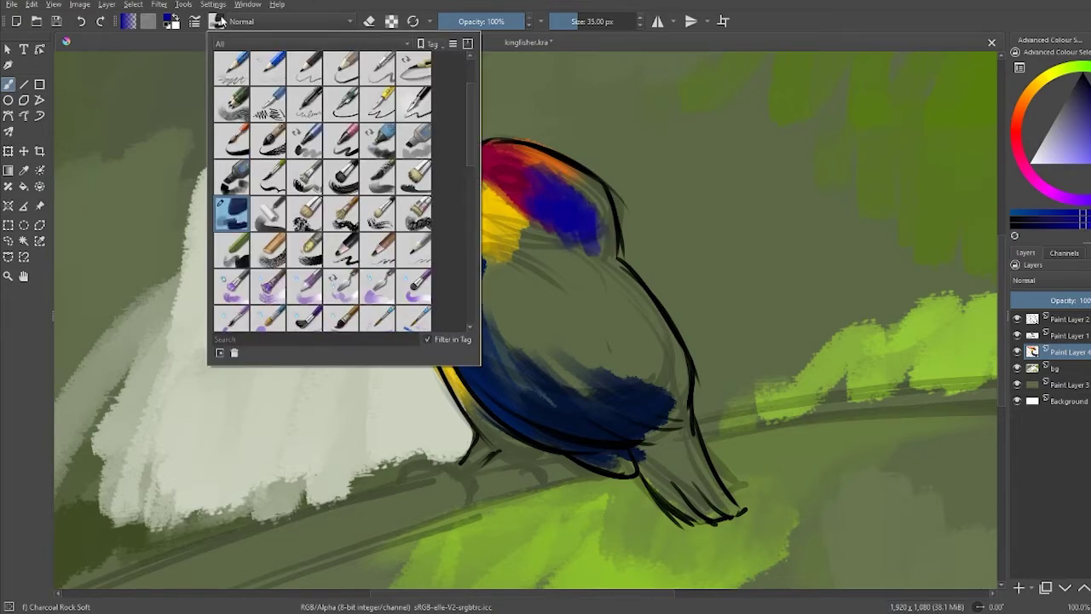
mouse_move(471, 158)
left_mouse_down()
mouse_move(473, 235)
mouse_move(467, 143)
mouse_move(469, 172)
mouse_move(469, 158)
left_mouse_up()
left_click(378, 105)
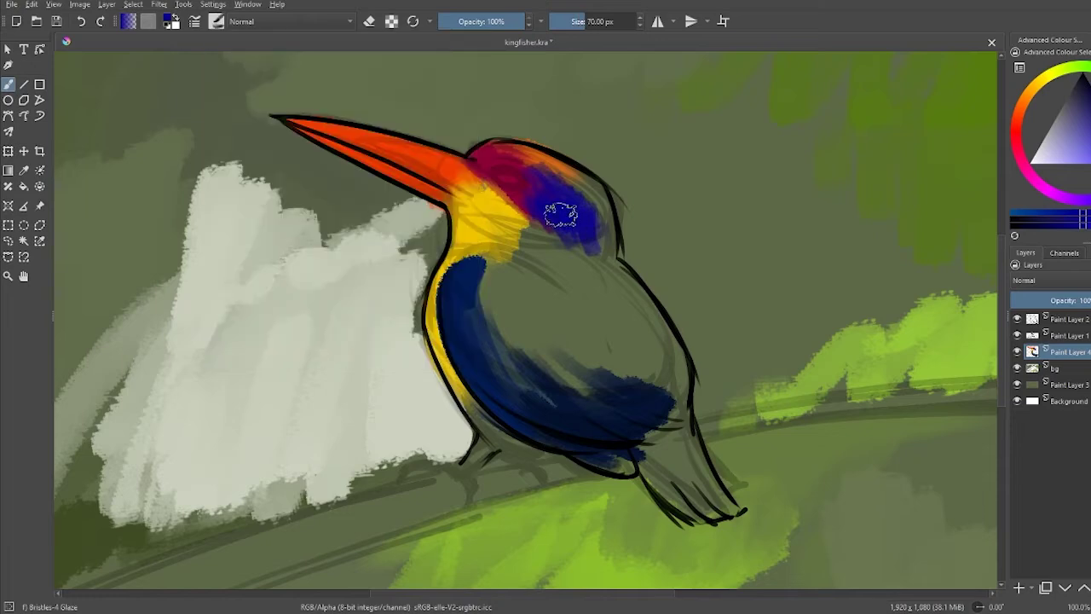
left_click(216, 21)
left_click(231, 141)
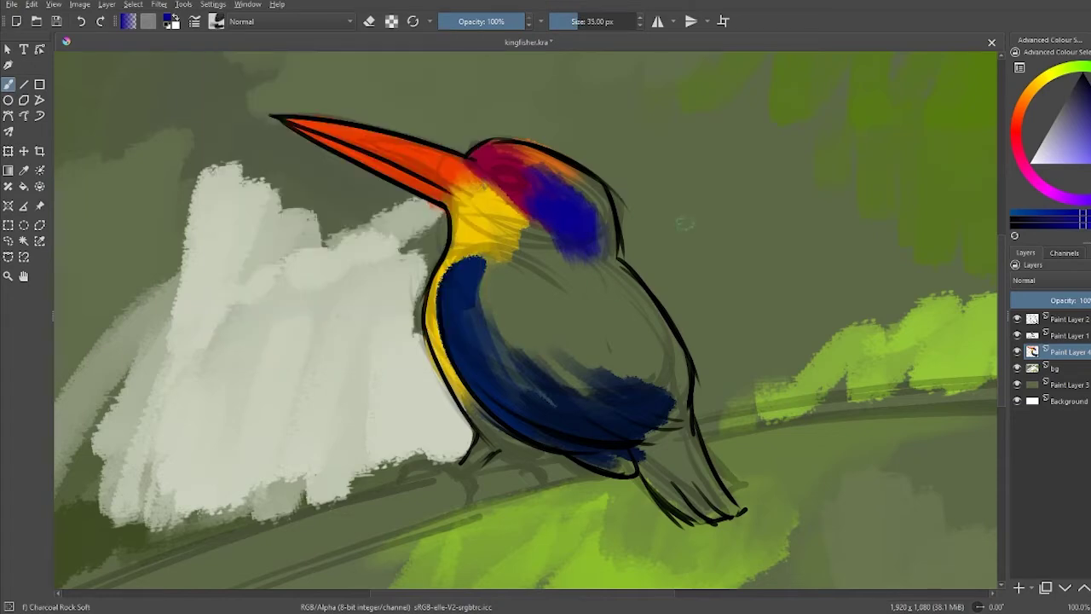
Step: Add more orange-yellow to the head and pick a lighter yellow
left_click(465, 179, "ctrl")
mouse_move(549, 175)
left_mouse_down()
mouse_move(592, 191)
mouse_move(576, 196)
mouse_move(614, 231)
left_mouse_up()
left_click_drag(563, 192, 614, 238)
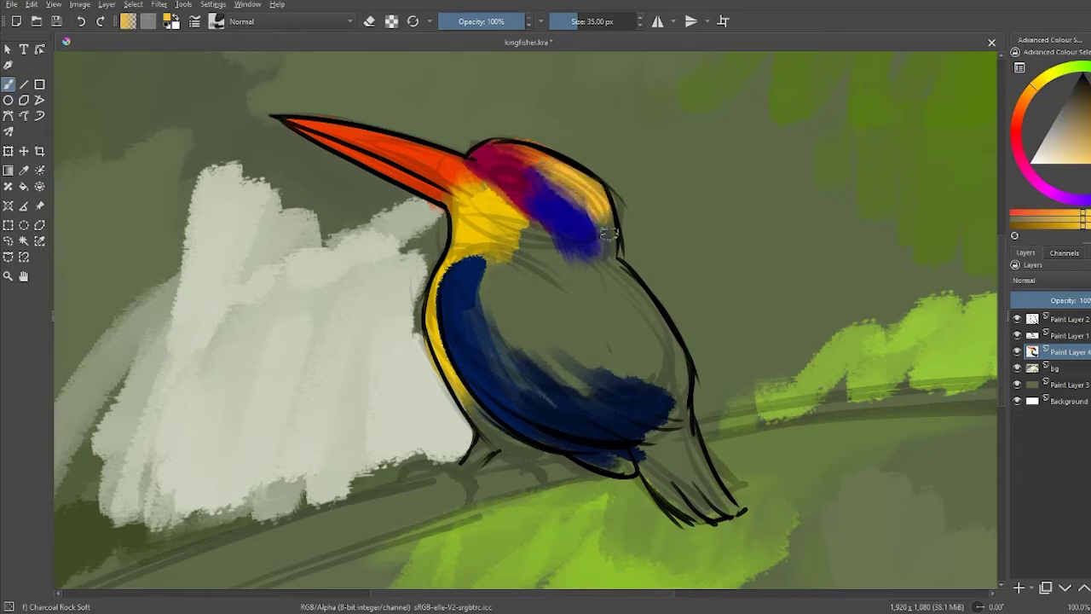
left_click(1081, 166)
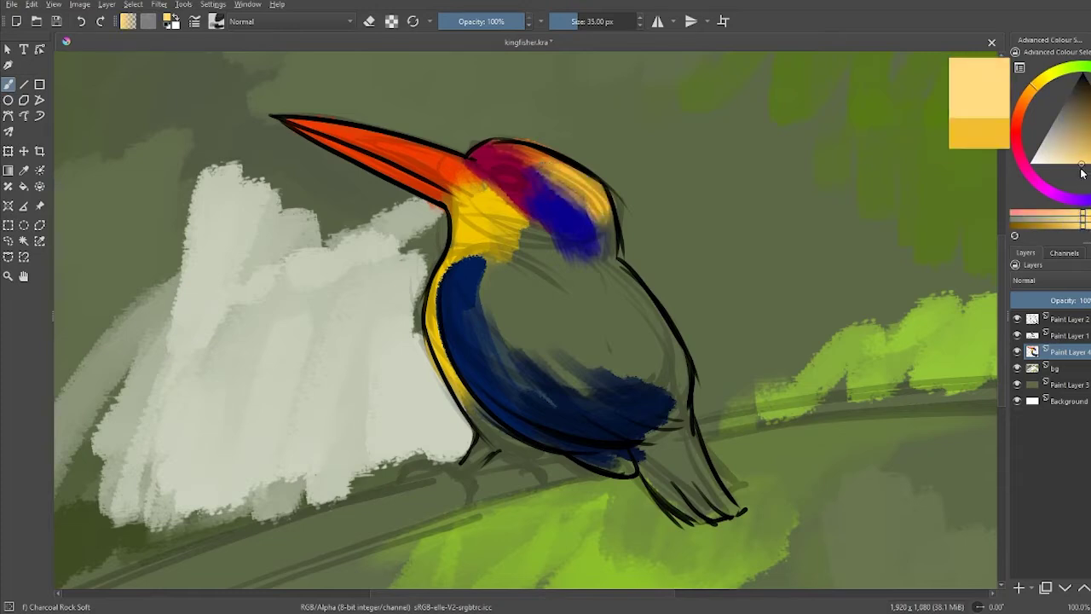
Step: Merge the two line art layers and lower their opacity to fade them
left_click(1082, 319)
key("ctrl+e")
mouse_move(1083, 300)
left_mouse_down()
mouse_move(1055, 302)
mouse_move(1081, 303)
left_mouse_up()
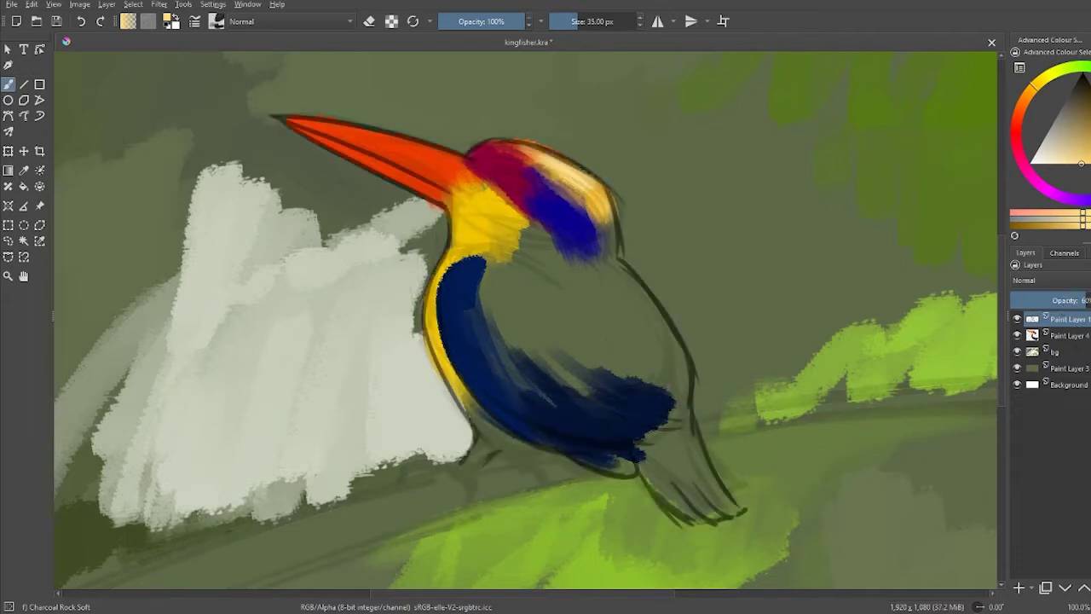
Step: Add a clipping group with mask and brighten the yellow chest edge with a 26 px brush
left_click(476, 194, "ctrl")
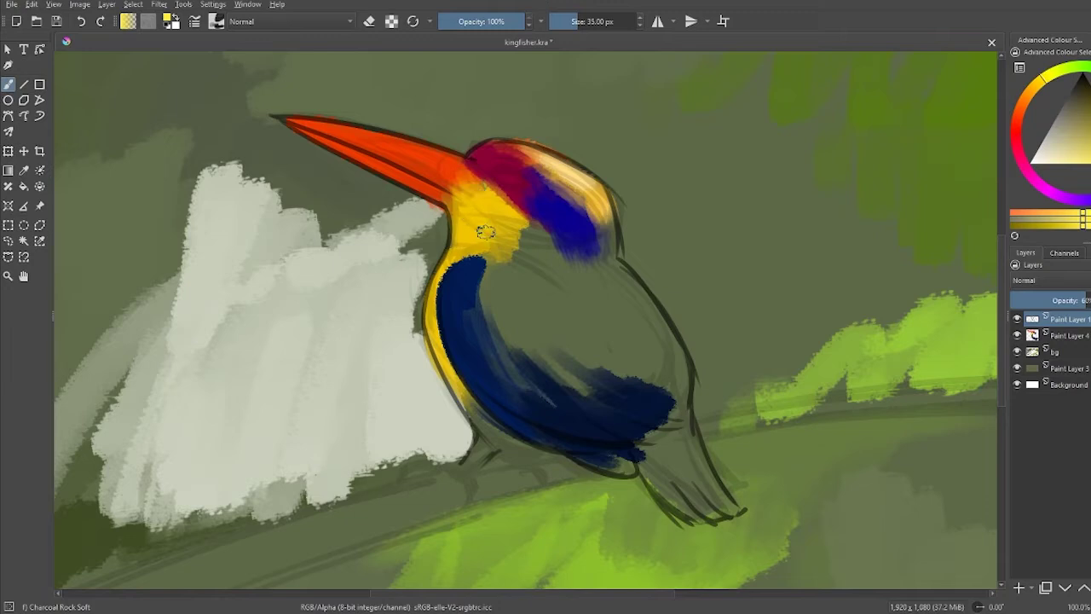
key("bracketleft")
left_click_drag(1081, 300, 1075, 300)
key("ctrl+shift+g")
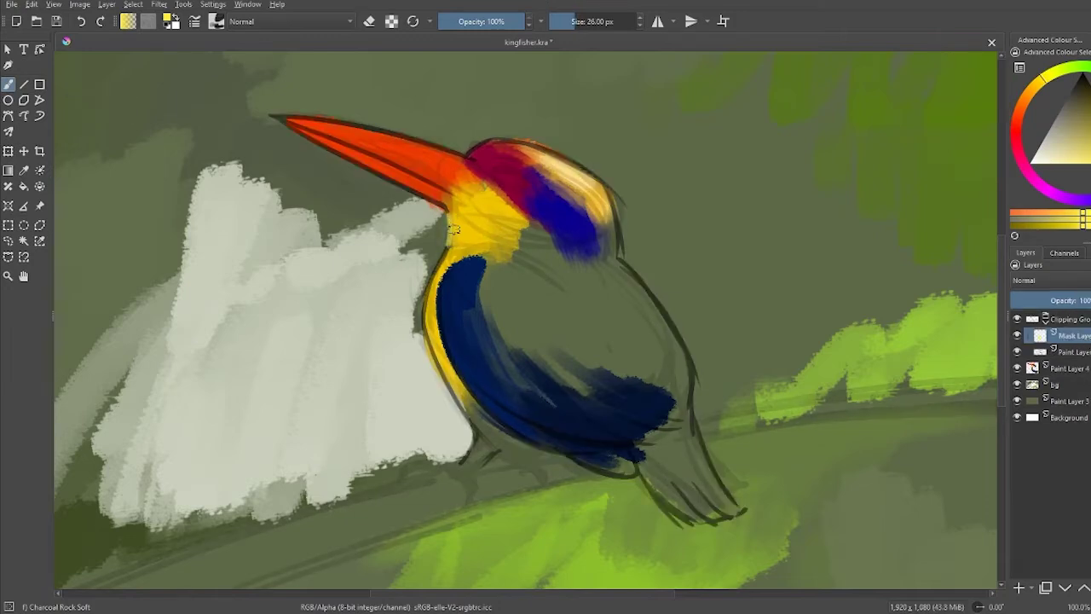
left_click_drag(430, 307, 469, 422)
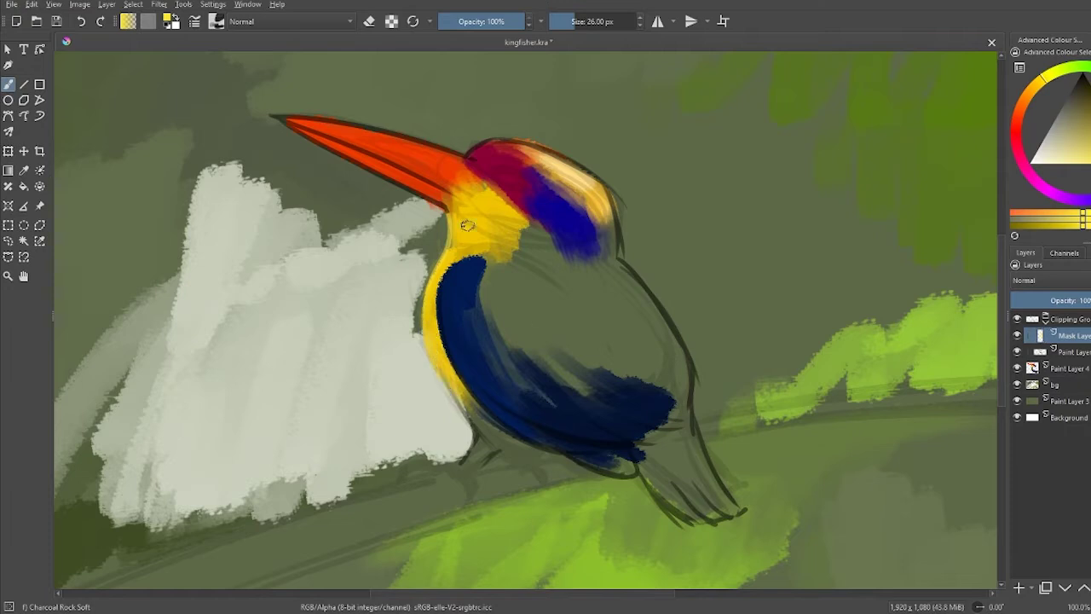
Step: Smooth the beak into solid orange-red and add pale yellow highlights on the crown
left_click(424, 173, "ctrl")
left_click_drag(338, 148, 434, 184)
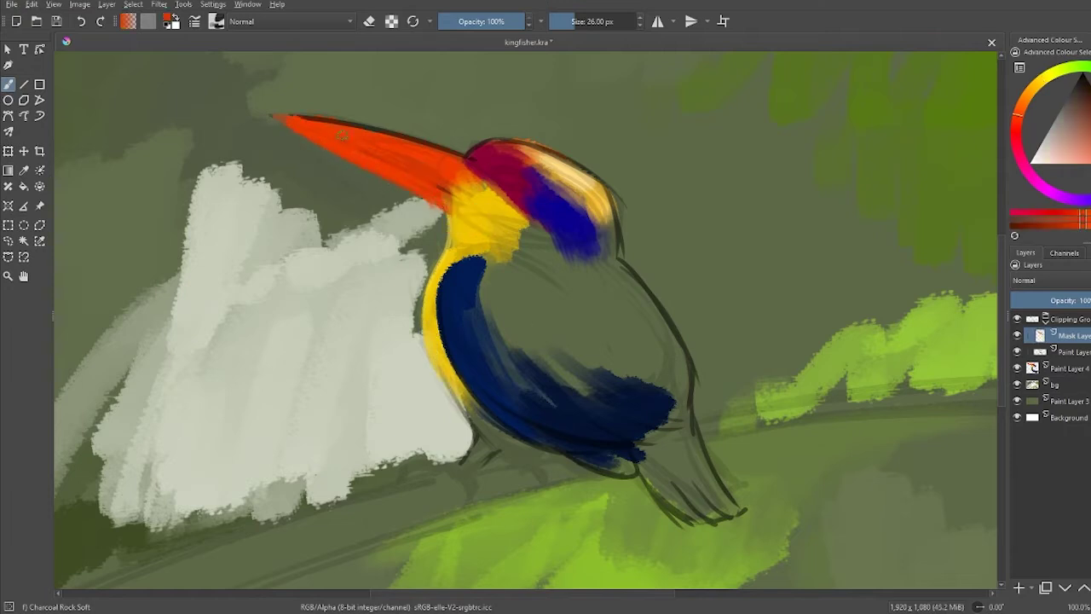
left_click_drag(299, 118, 465, 159)
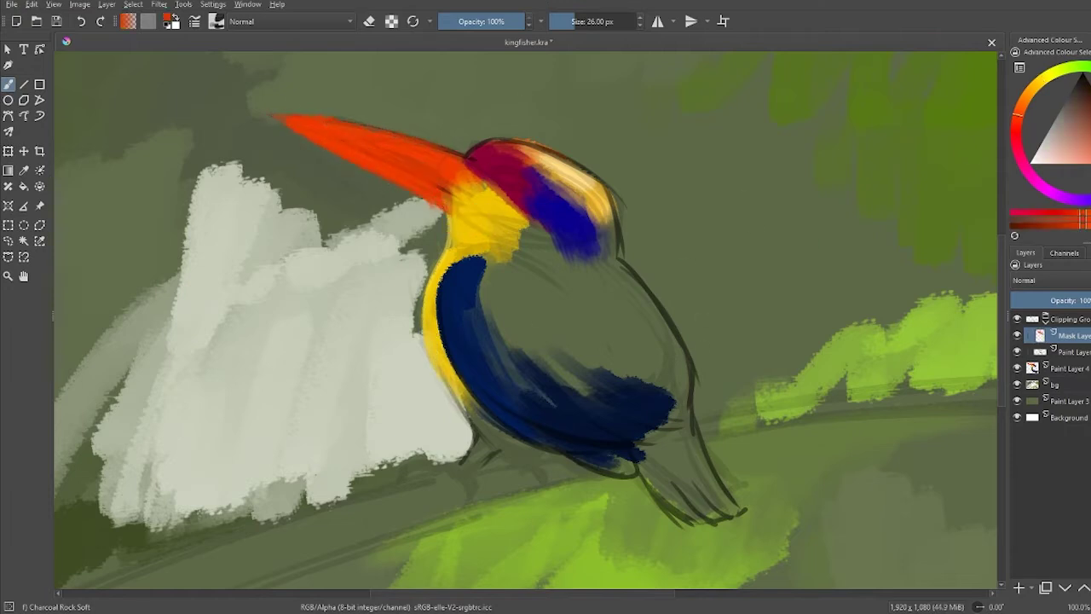
left_click(590, 195, "ctrl")
mouse_move(586, 179)
left_mouse_down()
mouse_move(513, 143)
mouse_move(616, 208)
left_mouse_up()
Step: On Paint Layer 4, paint blue and light blue patches over the upper chest toward the head
left_click(588, 208, "ctrl")
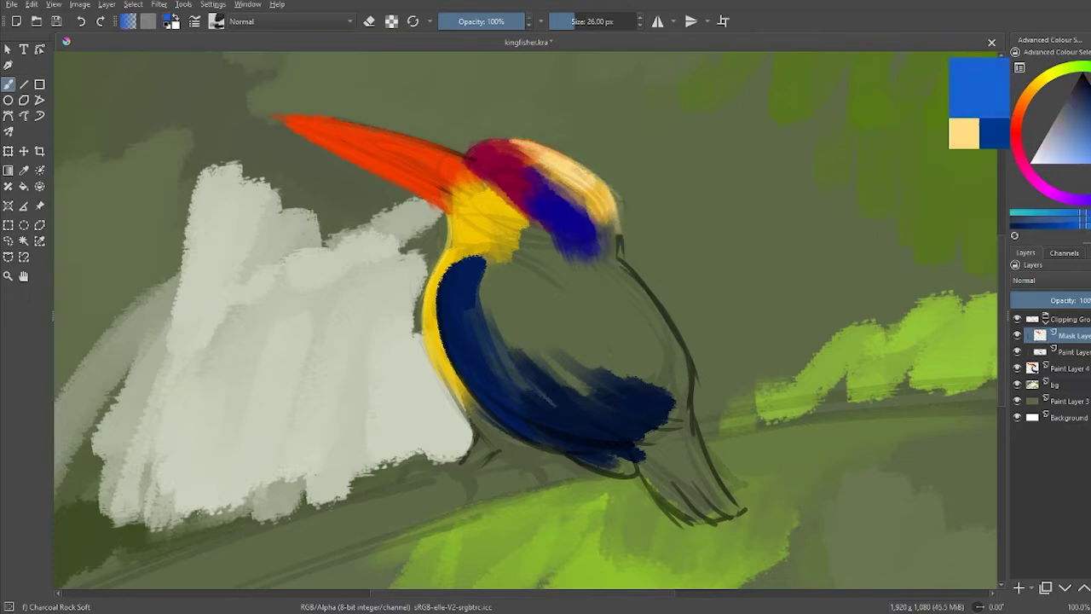
left_click(1069, 364)
left_click(642, 321, "ctrl")
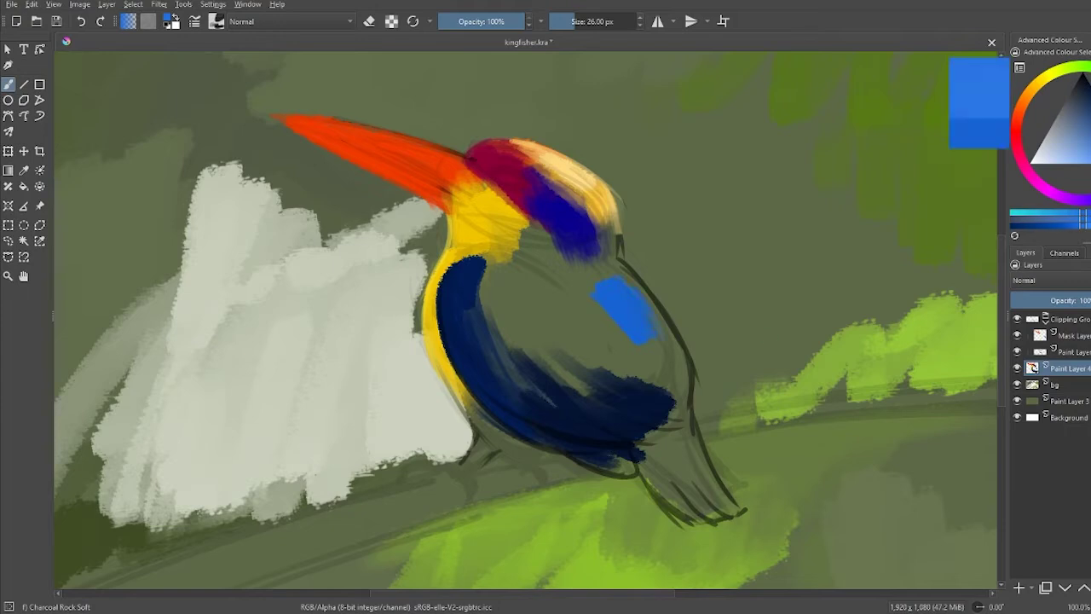
left_click_drag(601, 298, 630, 330)
left_click(1070, 228)
mouse_move(596, 298)
left_mouse_down()
mouse_move(652, 345)
mouse_move(614, 264)
mouse_move(549, 265)
left_mouse_up()
mouse_move(554, 315)
left_mouse_down()
mouse_move(566, 256)
mouse_move(547, 247)
mouse_move(682, 366)
left_mouse_up()
Step: Darken the belly and chest with dark navy strokes
left_click(664, 396, "ctrl")
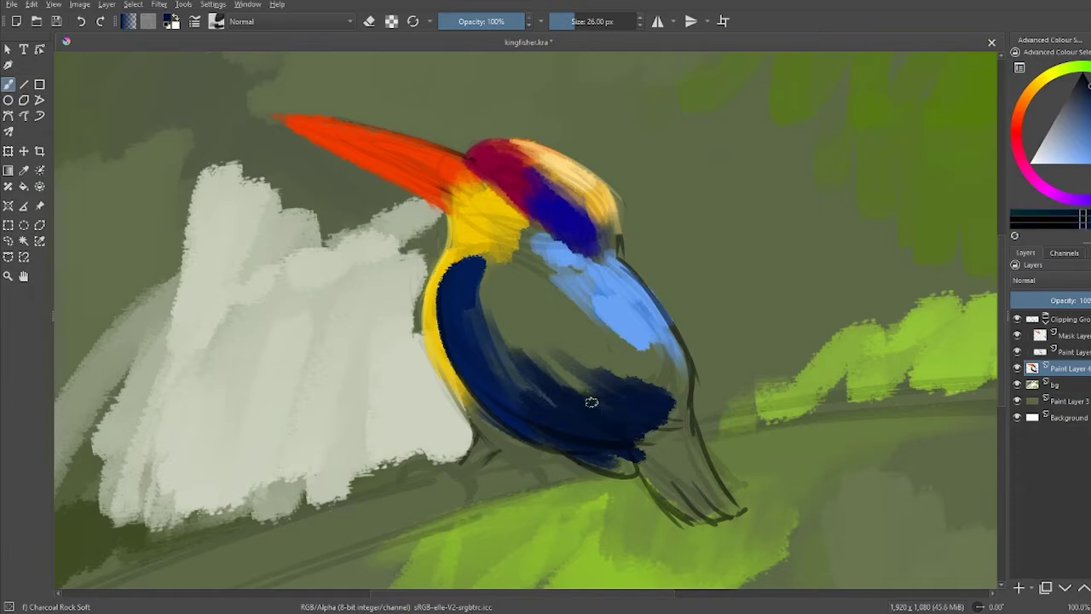
left_click_drag(591, 402, 665, 426)
left_click_drag(627, 362, 682, 409)
left_click_drag(520, 290, 588, 380)
Step: Fill the chest with bright medium-blue strokes from left to right
left_click(630, 307, "ctrl")
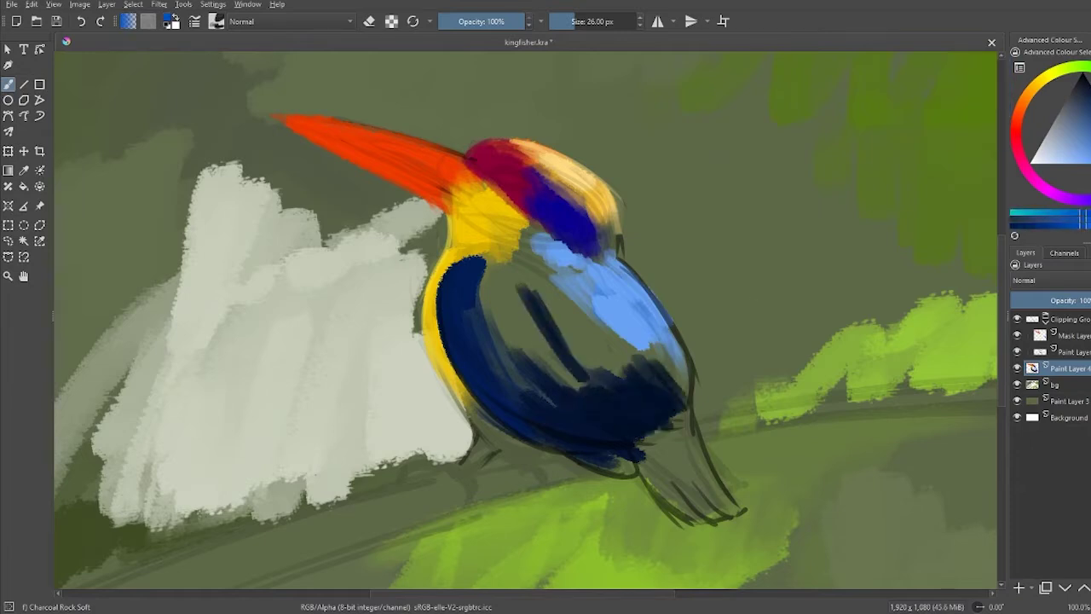
left_click(562, 213, "ctrl")
left_click_drag(554, 281, 587, 375)
mouse_move(516, 288)
left_mouse_down()
mouse_move(549, 363)
mouse_move(503, 349)
left_mouse_up()
left_click_drag(465, 290, 473, 345)
left_click_drag(597, 294, 567, 388)
mouse_move(622, 319)
left_mouse_down()
mouse_move(586, 385)
mouse_move(644, 379)
left_mouse_up()
left_click_drag(661, 331, 646, 374)
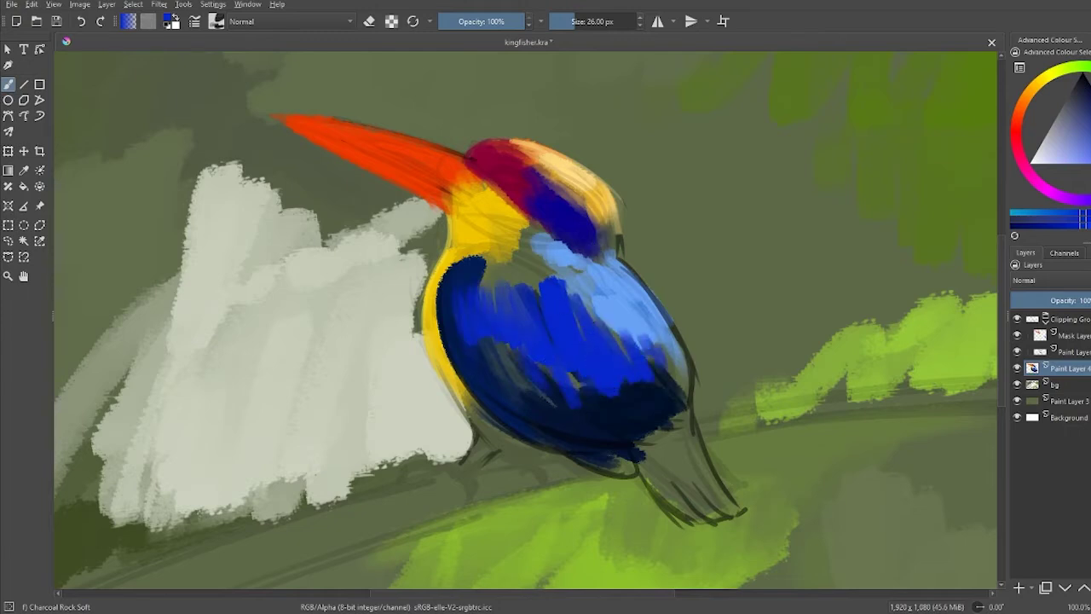
Step: Paint a larger black eye with a 16 px brush, then undo twice to remove the clipping group
key("d")
key("bracketleft")
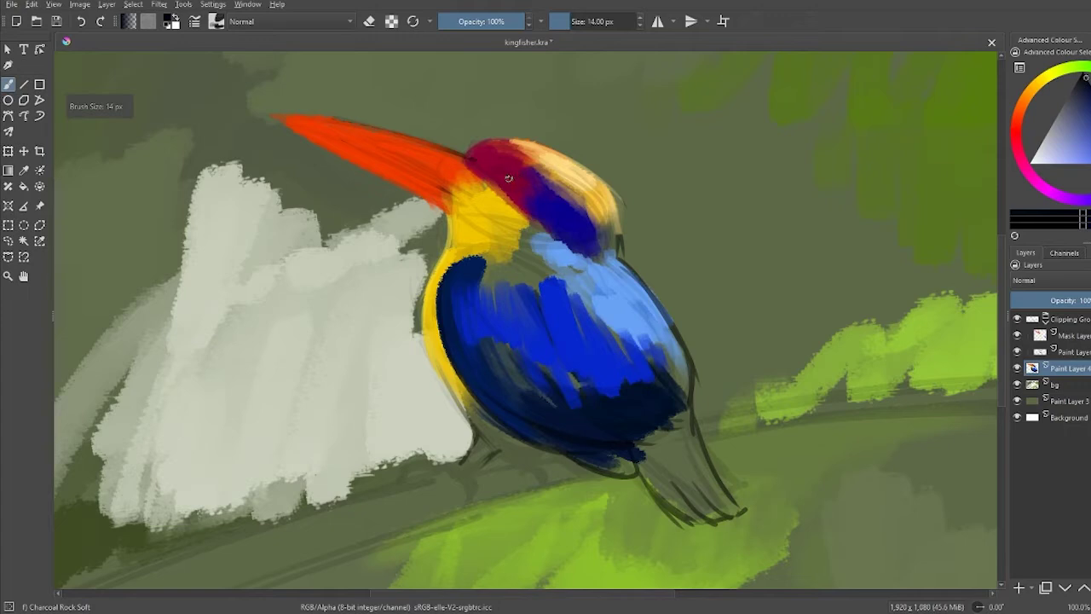
left_click_drag(507, 180, 514, 182)
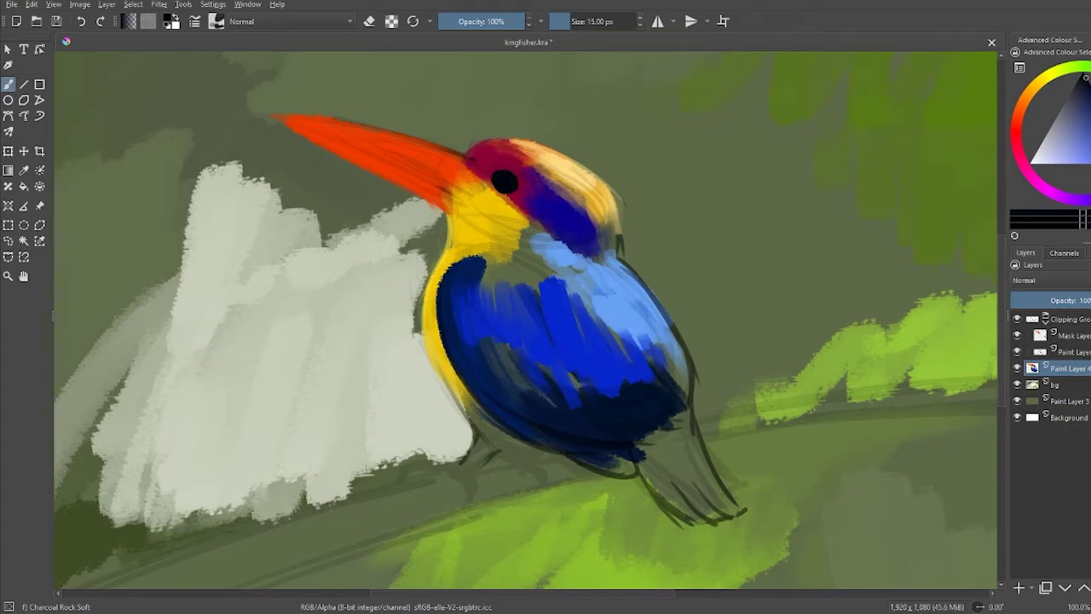
key("ctrl+z")
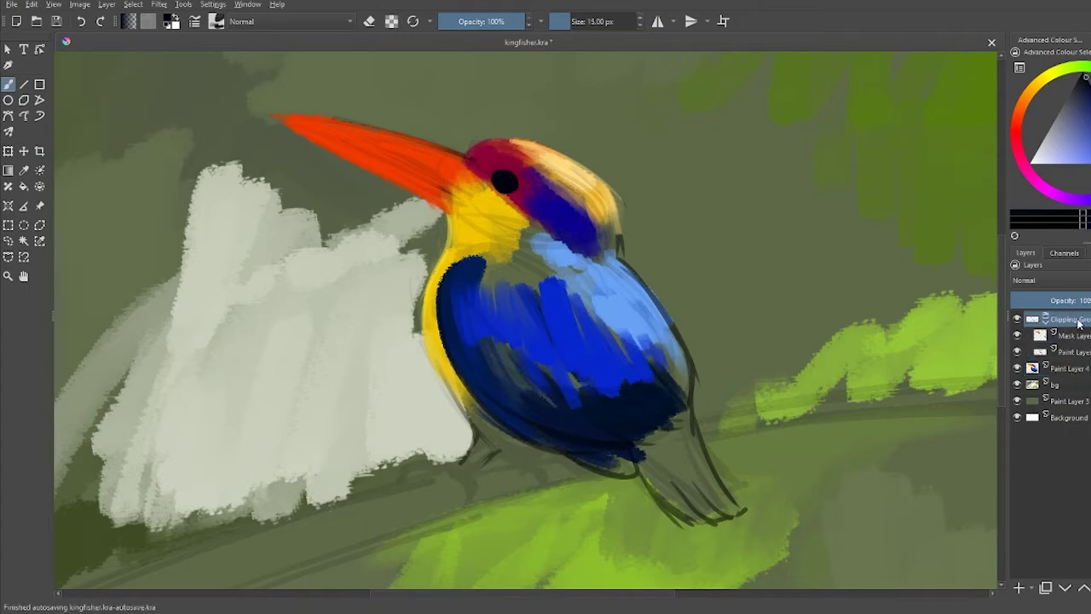
key("ctrl+z")
key("ctrl+z")
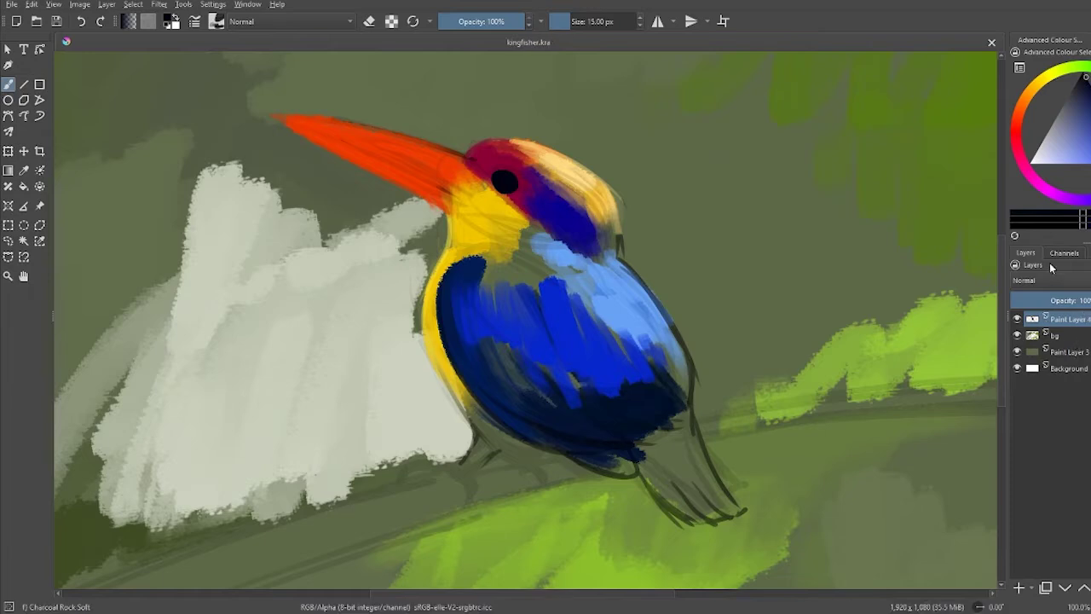
Step: Paint the lower belly edge with yellow, olive-yellow and dark navy strokes
left_click(375, 154, "ctrl")
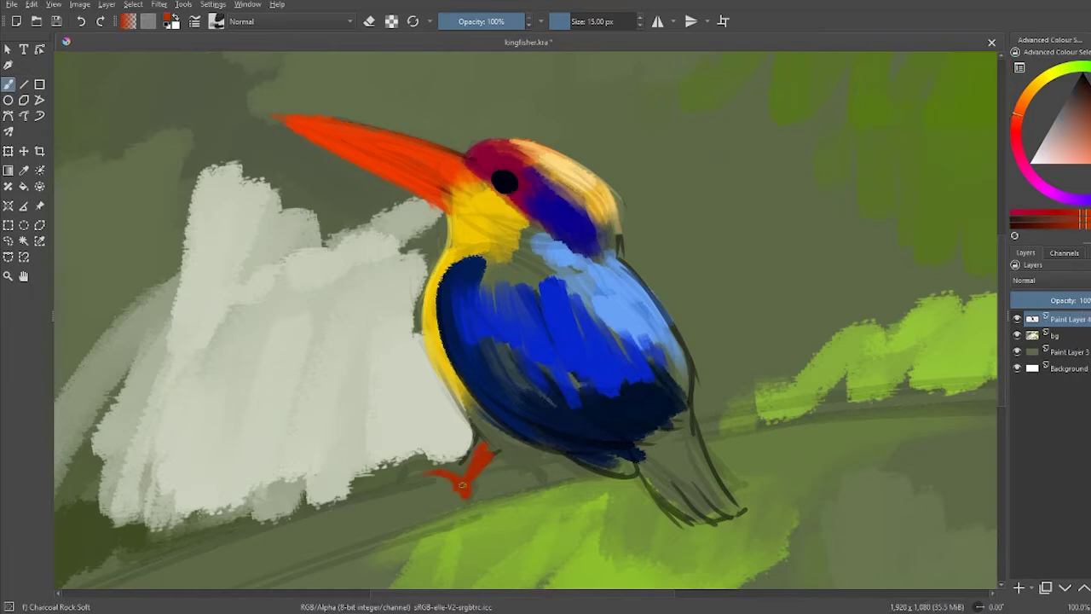
left_click_drag(1031, 98, 1039, 88)
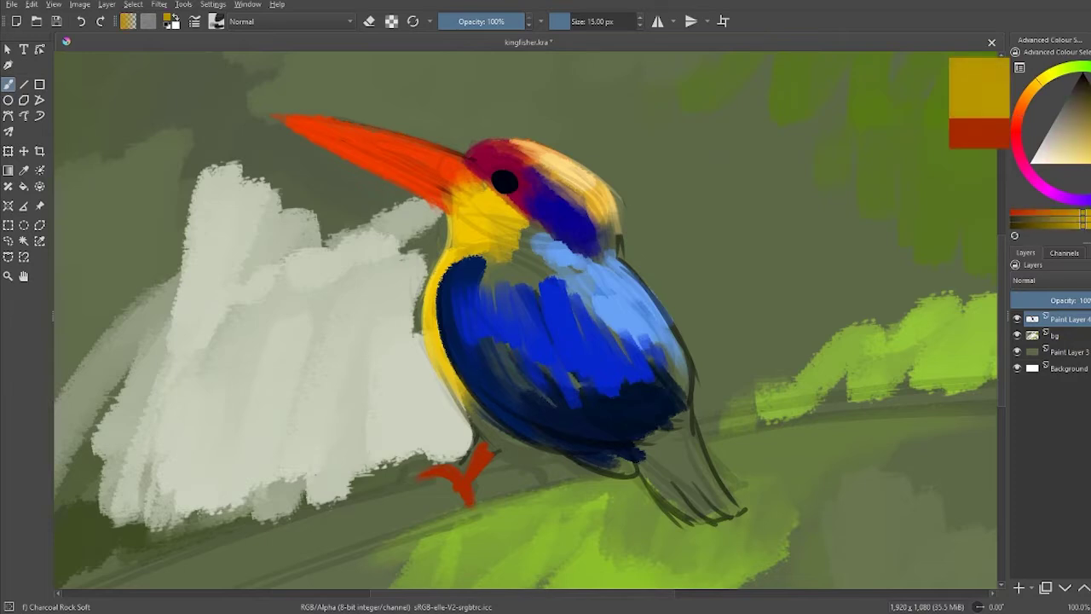
key("bracketright")
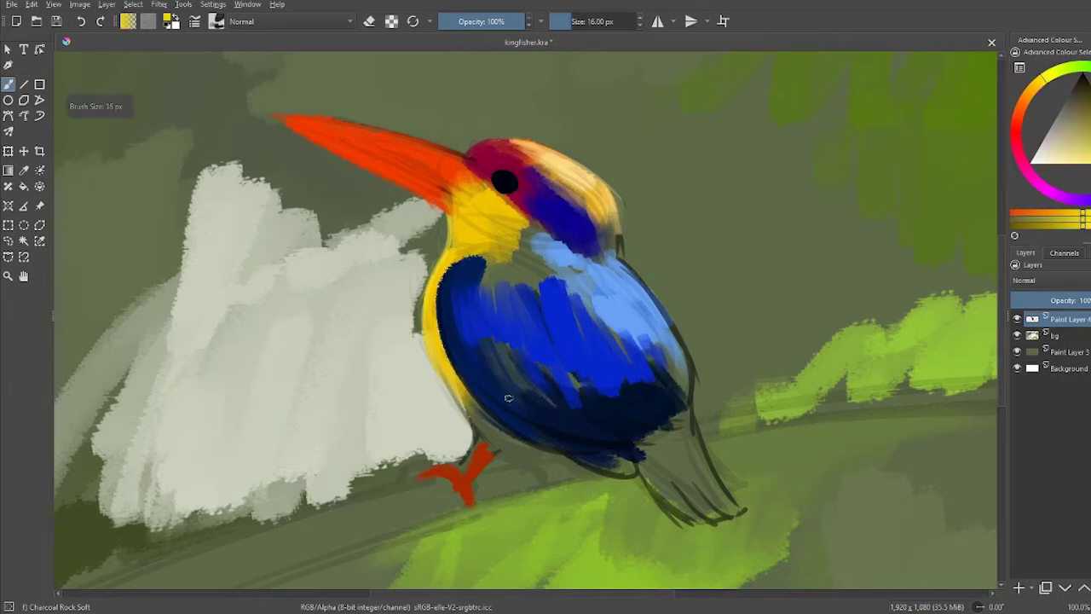
left_click_drag(529, 452, 461, 388)
left_click(499, 426, "ctrl")
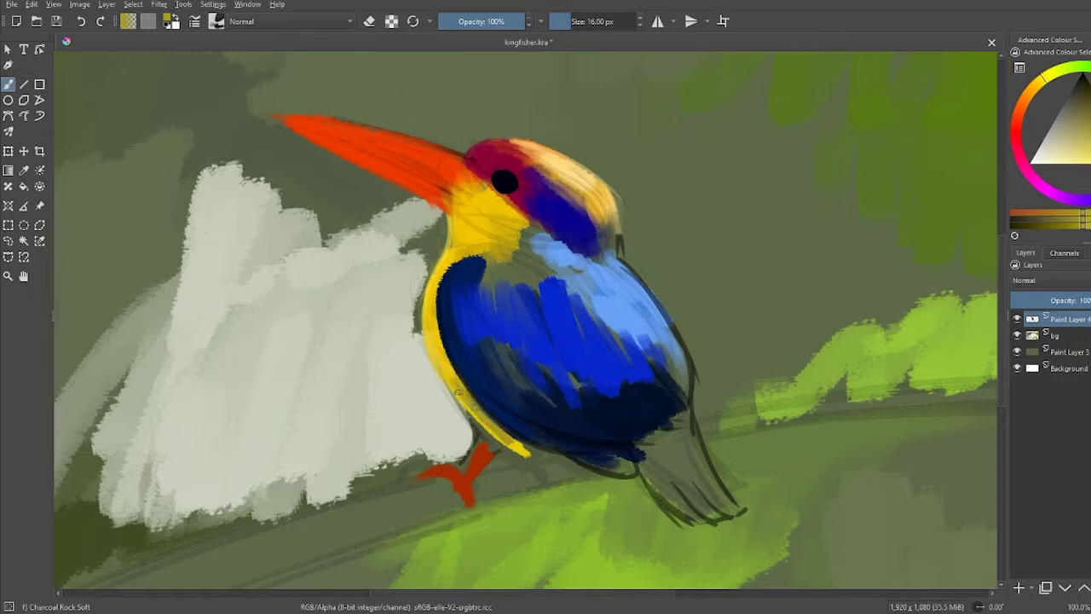
left_click_drag(515, 448, 433, 345)
key("bracketright")
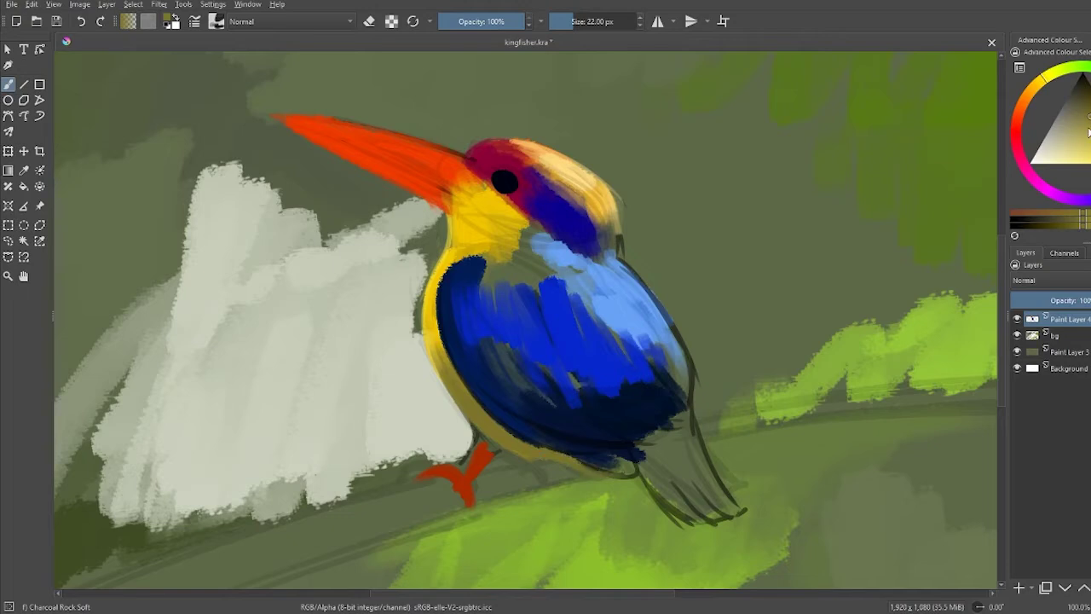
left_click(614, 418, "ctrl")
left_click_drag(575, 452, 631, 475)
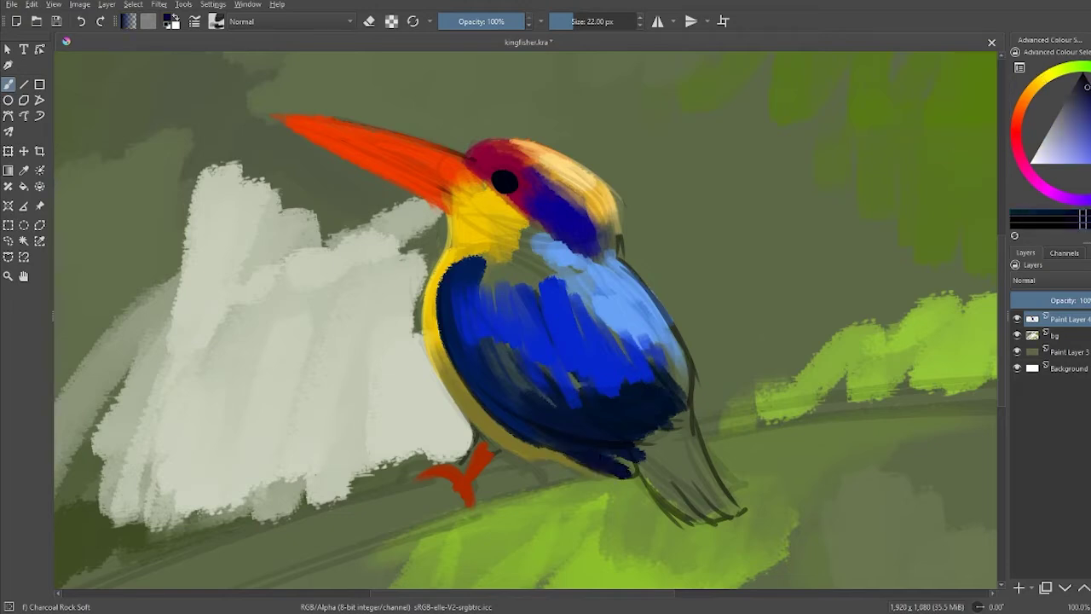
Step: Paint purple at the tail base and orange along the tail tip
left_click_drag(1080, 149, 1064, 198)
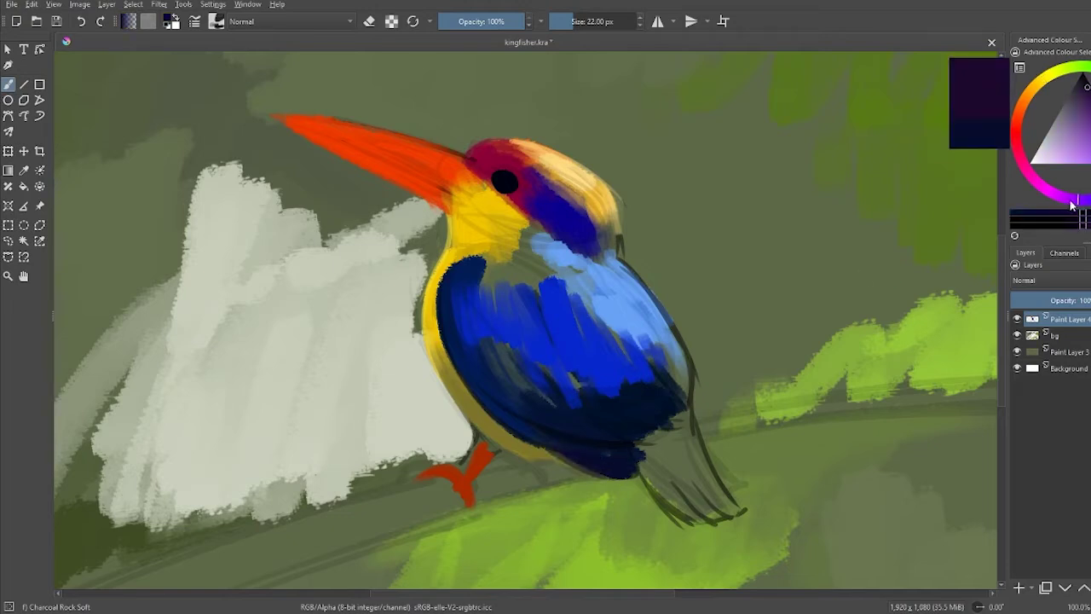
mouse_move(665, 434)
left_mouse_down()
mouse_move(678, 461)
mouse_move(686, 426)
mouse_move(652, 469)
mouse_move(688, 430)
left_mouse_up()
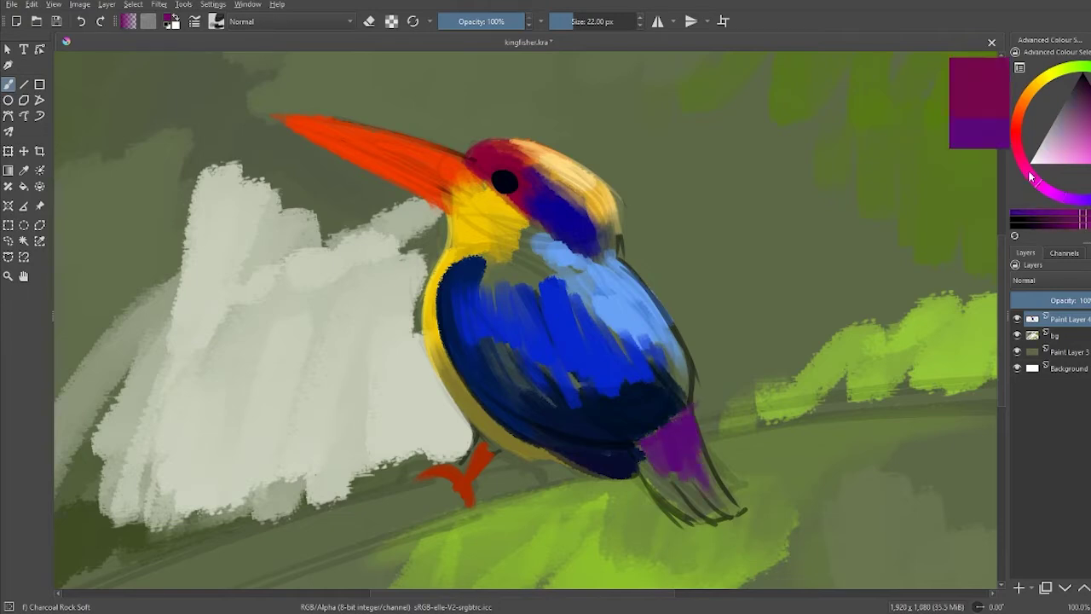
left_click_drag(1072, 100, 1023, 98)
mouse_move(665, 469)
left_mouse_down()
mouse_move(682, 512)
mouse_move(729, 521)
mouse_move(658, 487)
mouse_move(737, 524)
left_mouse_up()
left_click_drag(708, 481, 741, 515)
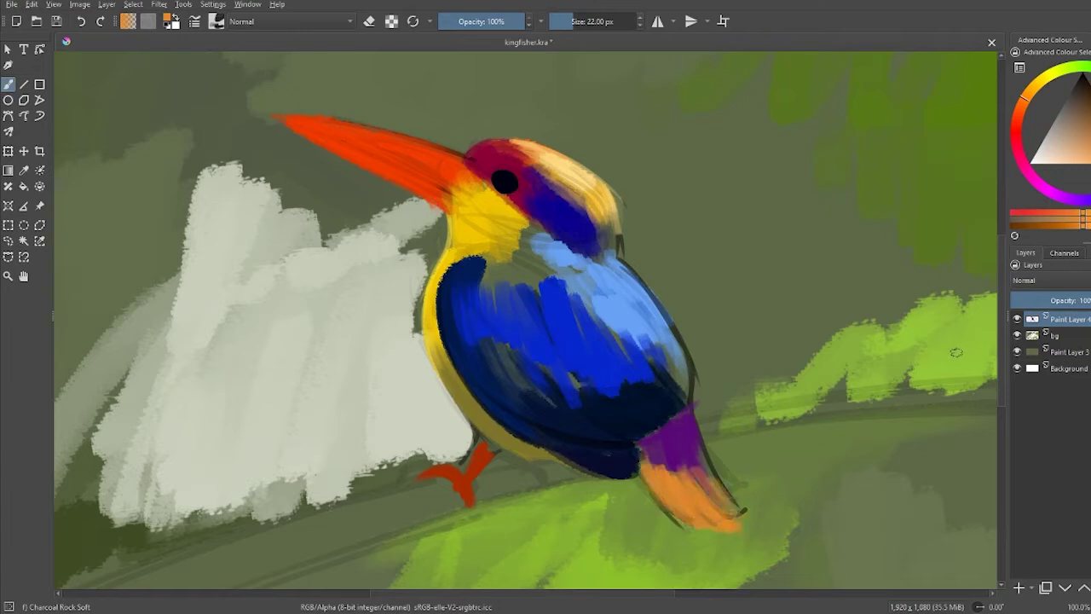
Step: Zoom out, pick light green, and add a new paint layer named 'tree branch'
scroll(787, 262, "down", 1)
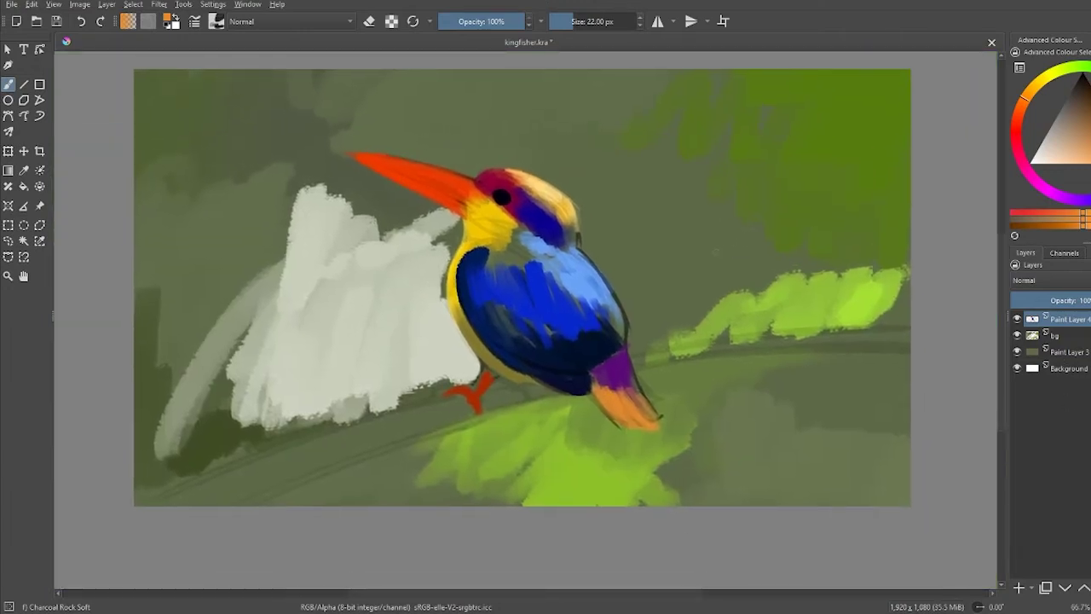
left_click(1081, 70)
left_click(1057, 162)
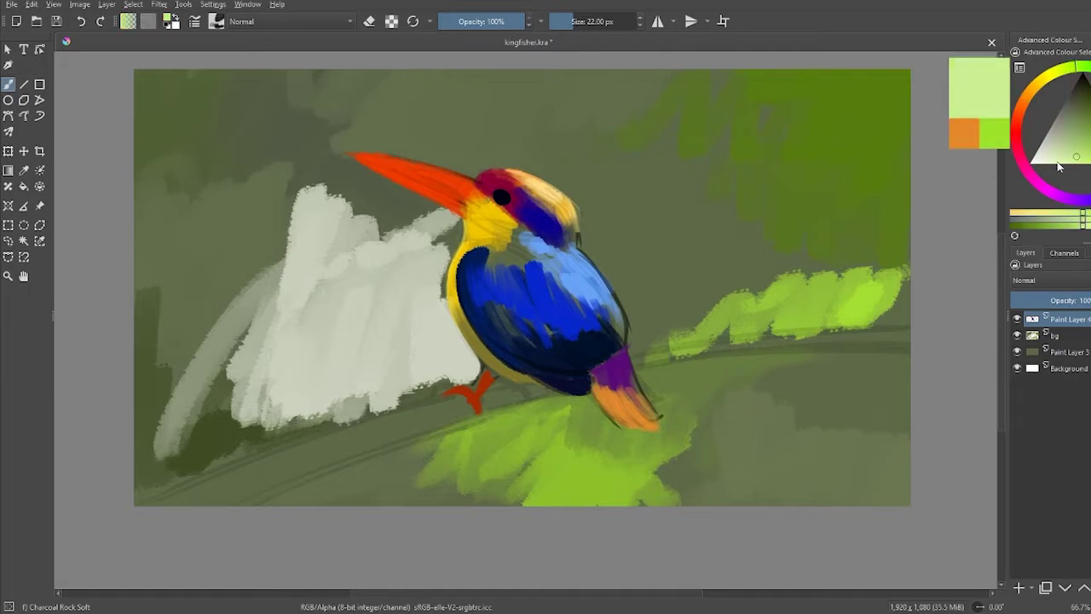
left_click(1019, 587)
type("tree branch")
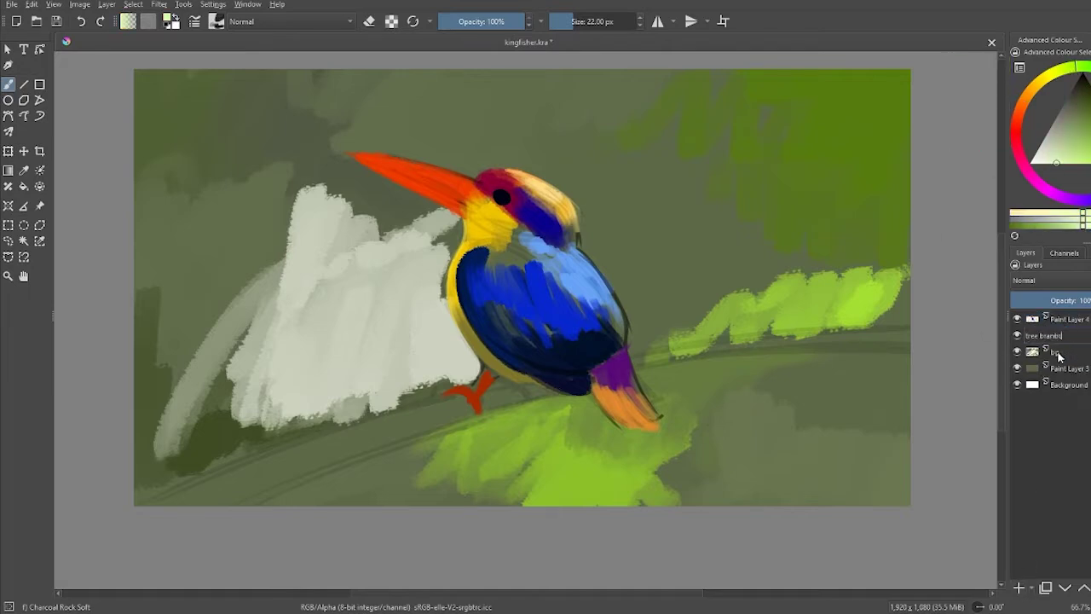
key("Return")
Step: Block in a pale green branch from the lower left up under the foot with a 28 px brush
left_click_drag(217, 503, 443, 417)
left_click_drag(170, 505, 422, 422)
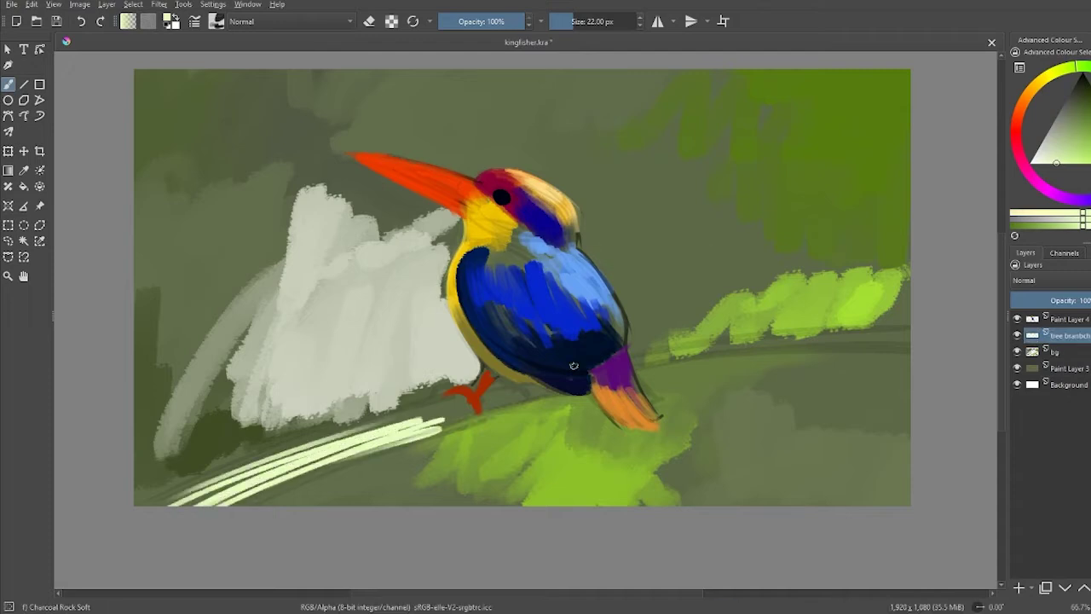
key("bracketright")
key("bracketright")
left_click_drag(262, 481, 384, 435)
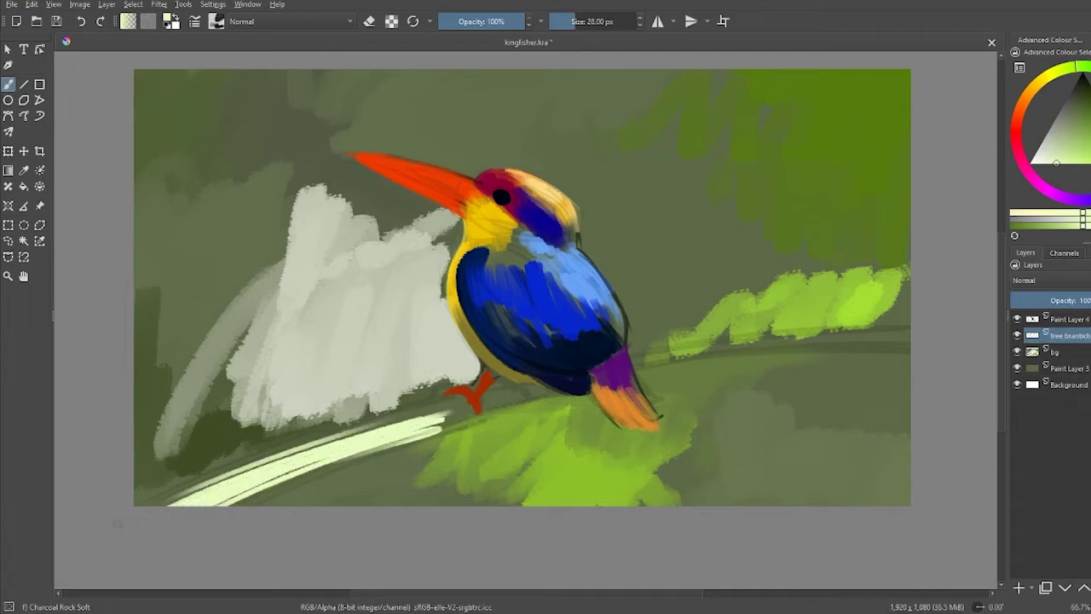
left_click_drag(153, 505, 496, 393)
Step: Shade the branch with dark and brighter greens, extending it right to the canvas edge
left_click(599, 369, "ctrl")
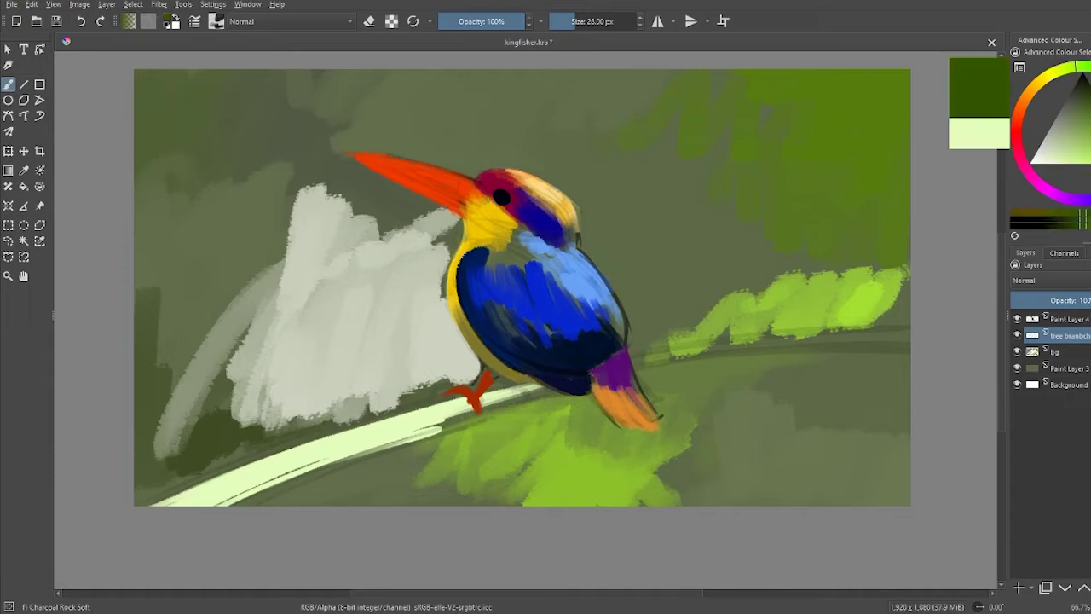
left_click_drag(392, 438, 563, 390)
left_click_drag(431, 435, 1000, 338)
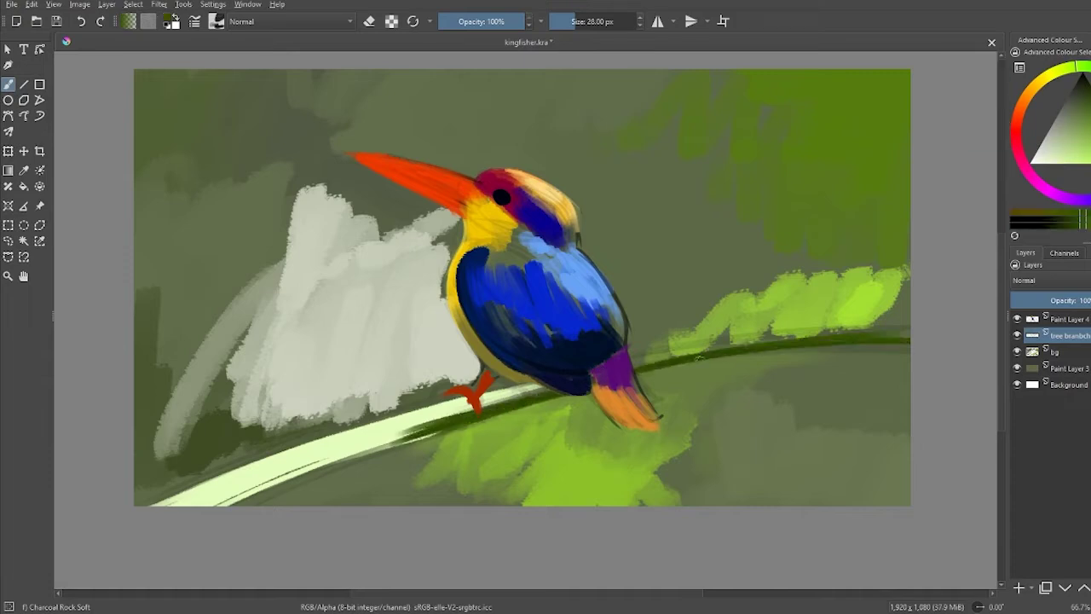
mouse_move(622, 368)
left_mouse_down()
mouse_move(909, 335)
mouse_move(618, 359)
mouse_move(953, 307)
left_mouse_up()
left_click(909, 335, "ctrl")
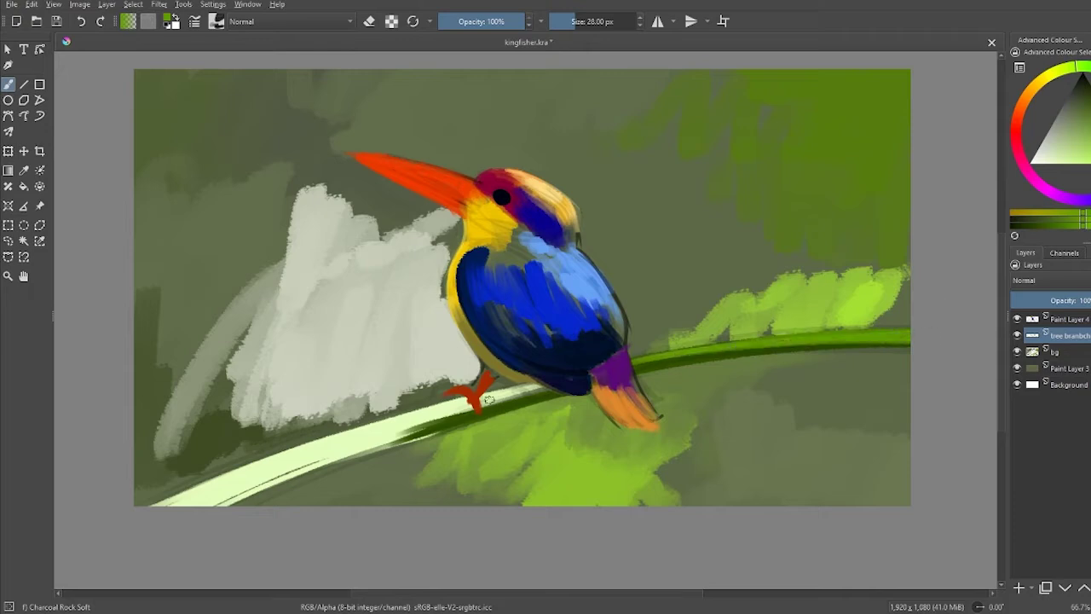
left_click_drag(405, 434, 587, 377)
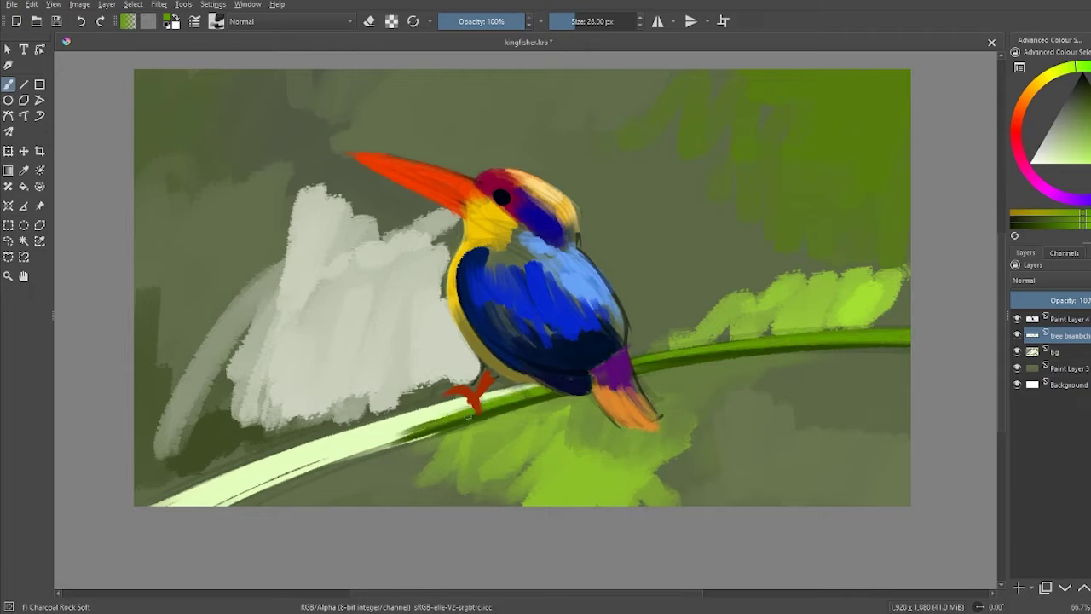
left_click(673, 362, "ctrl")
left_click_drag(409, 435, 976, 308)
Step: Add light green highlights along the right branch top and lower-left stretch with a 20 px brush
left_click(903, 102, "ctrl")
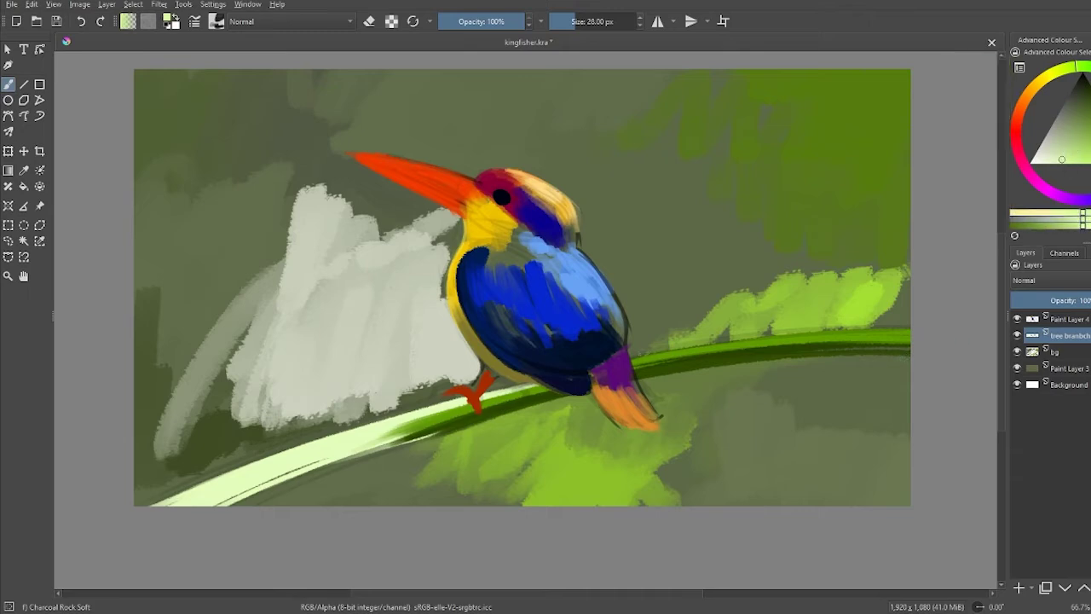
key("bracketleft")
left_click_drag(635, 361, 910, 330)
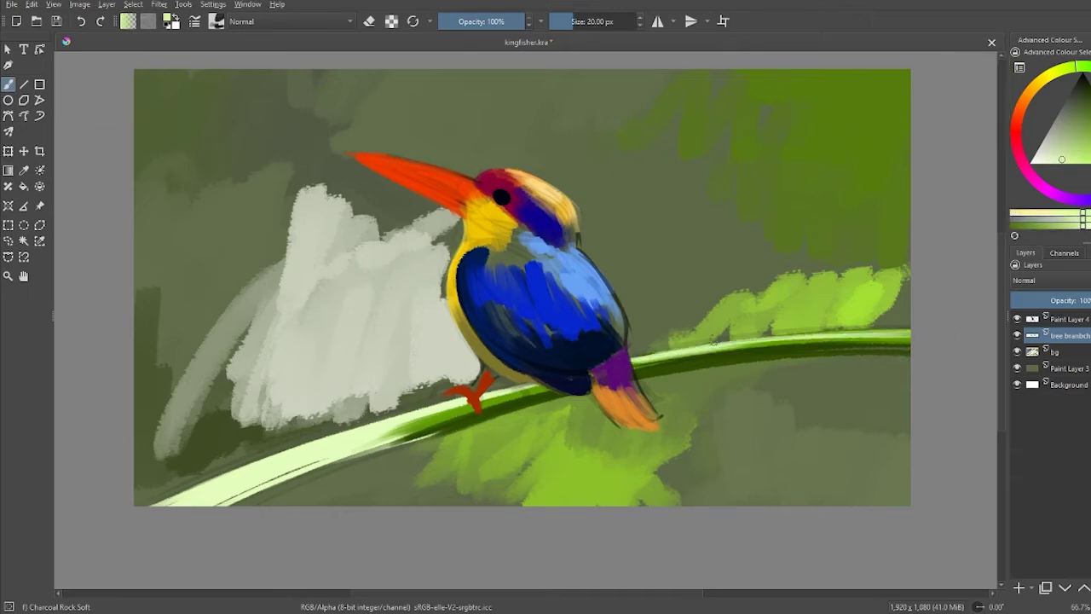
left_click_drag(1070, 159, 1064, 136)
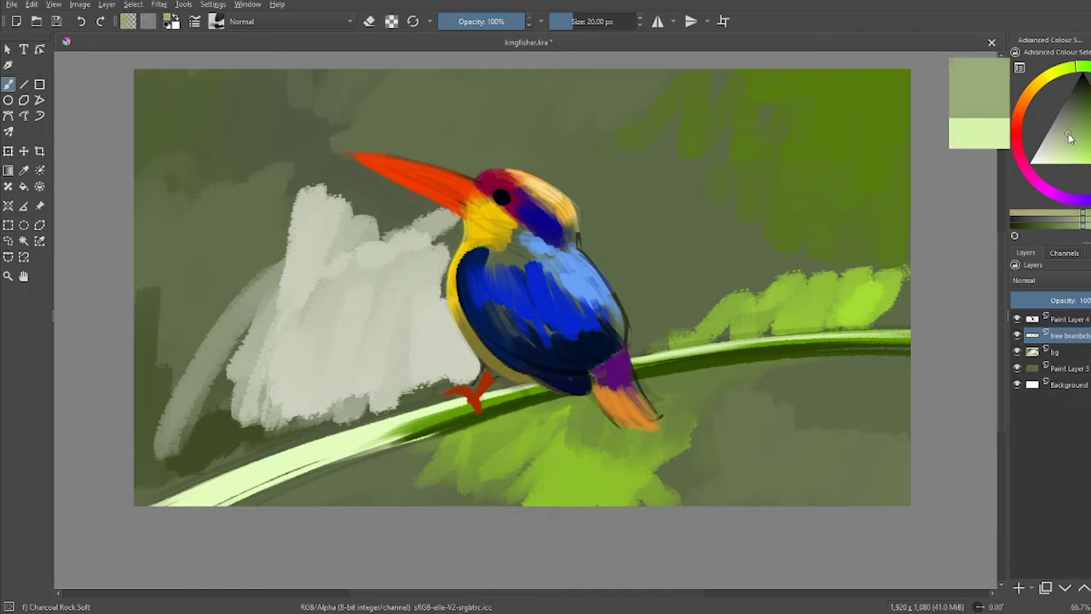
left_click_drag(219, 503, 389, 438)
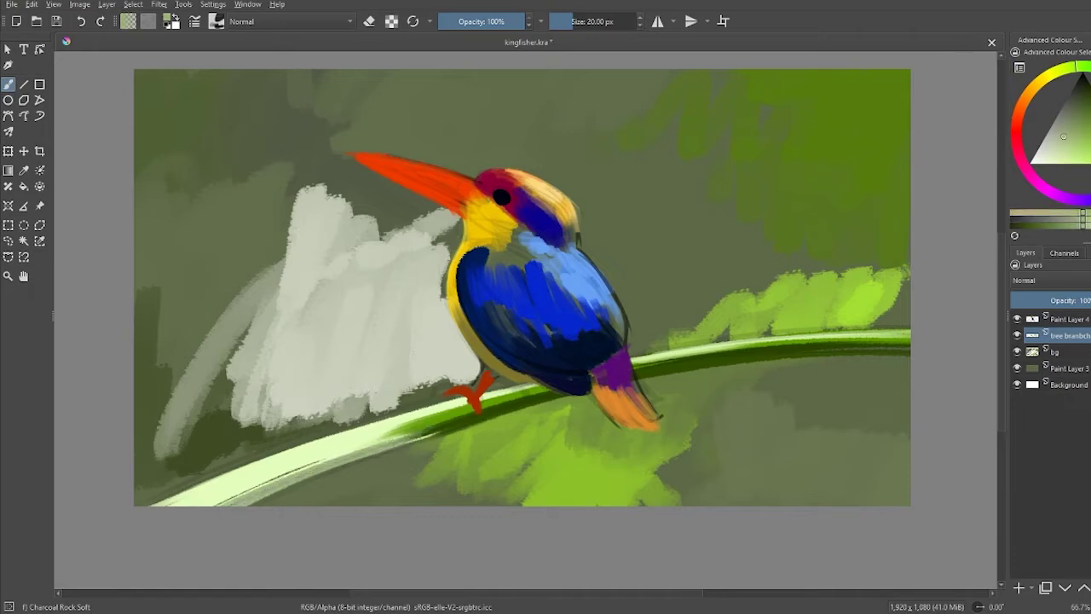
left_click_drag(257, 503, 422, 431)
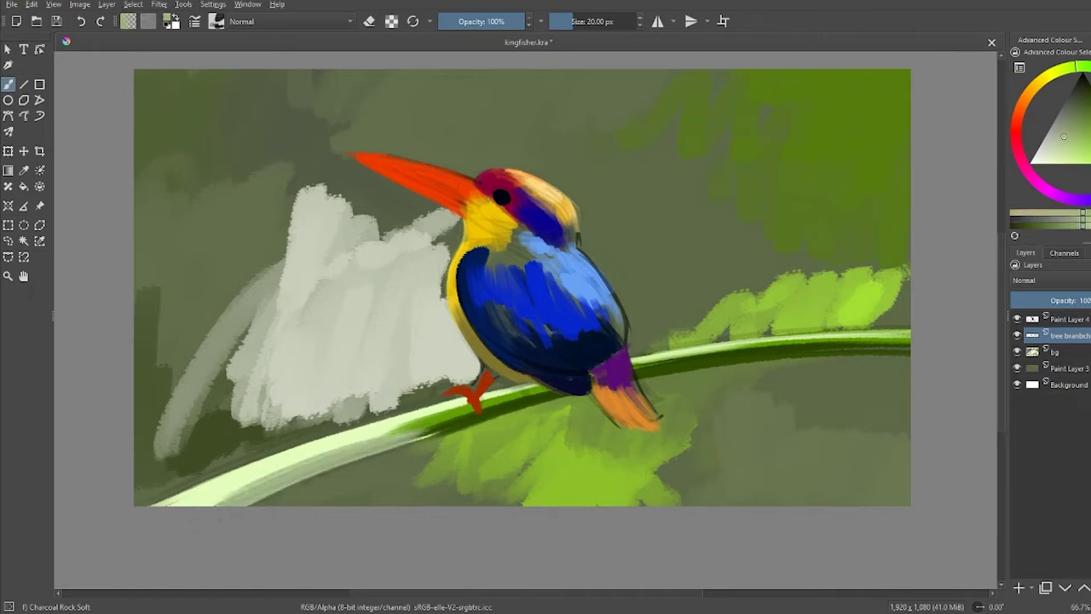
left_click(1042, 163)
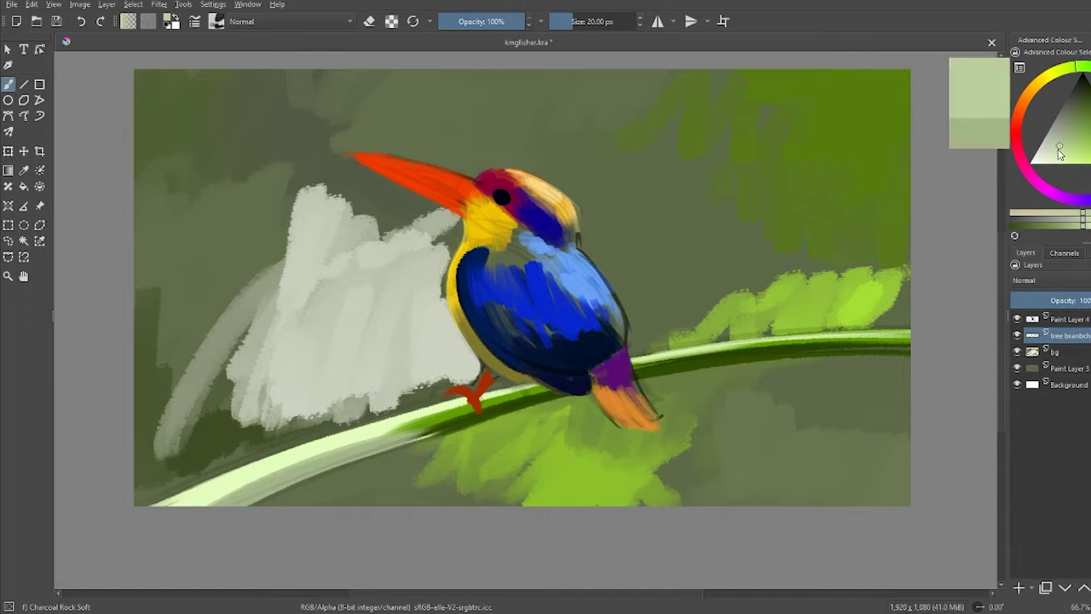
left_click_drag(232, 492, 413, 424)
left_click_drag(207, 506, 357, 440)
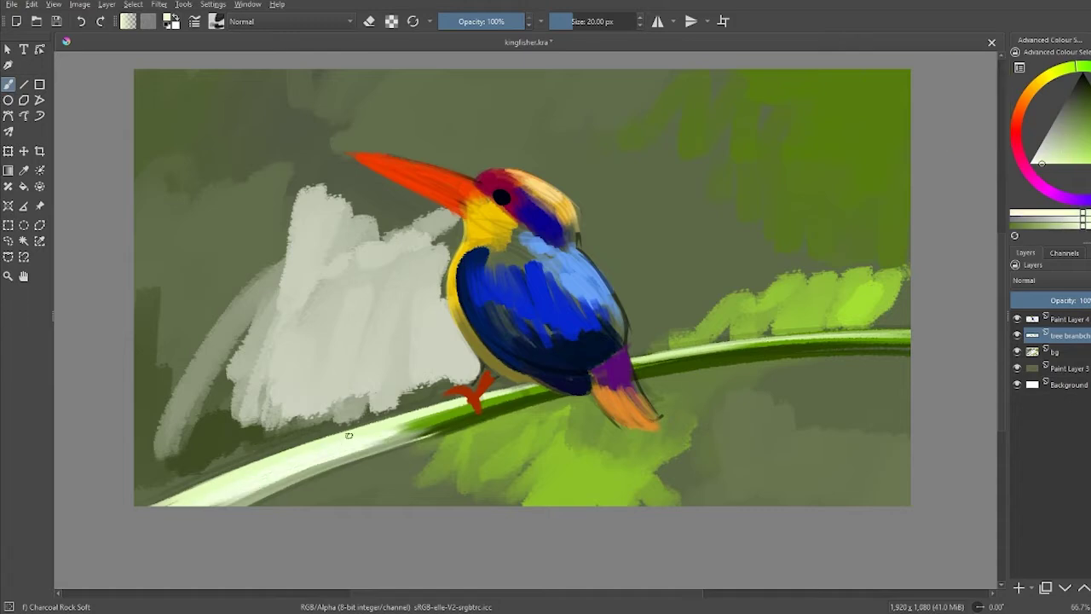
Step: Darken the lower-left branch underside with dark green and undo a stray dark line on top
left_click(1081, 106)
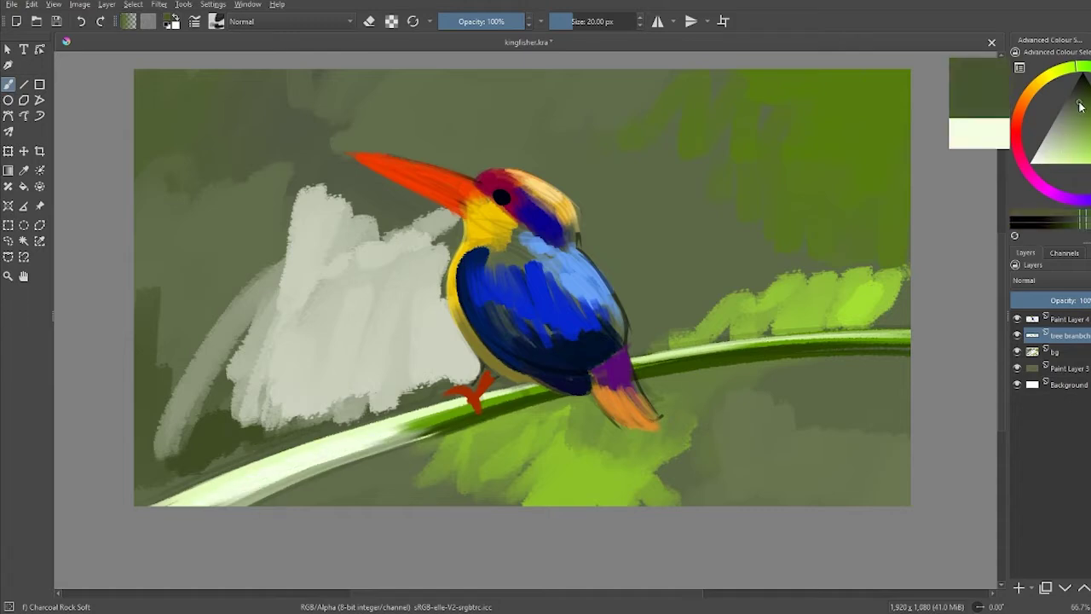
left_click_drag(249, 501, 400, 439)
left_click(1081, 94)
mouse_move(247, 503)
left_mouse_down()
mouse_move(397, 443)
mouse_move(375, 448)
left_mouse_up()
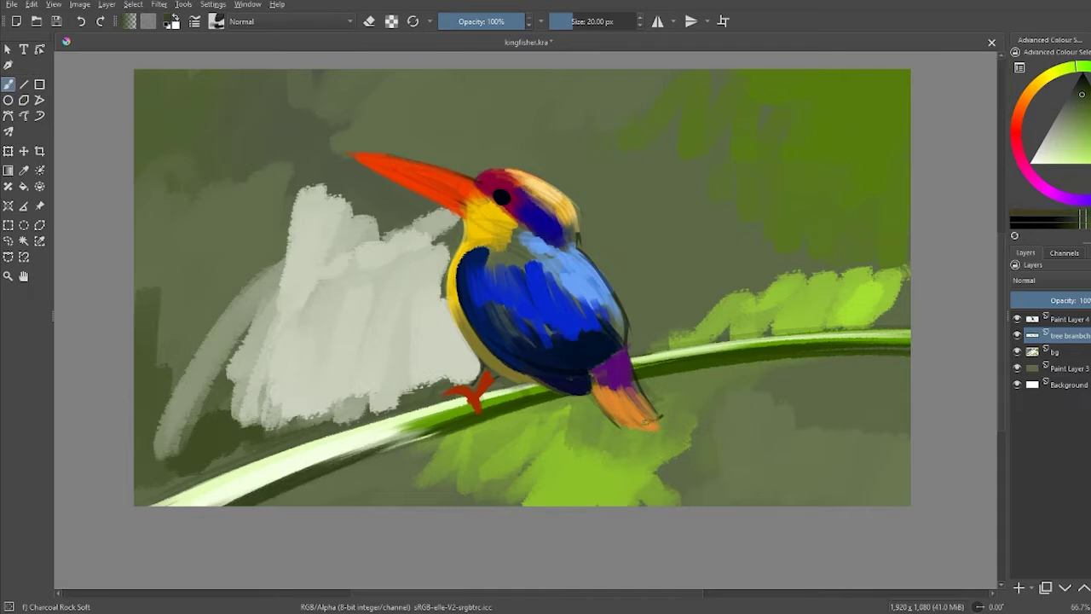
left_click_drag(569, 431, 581, 487)
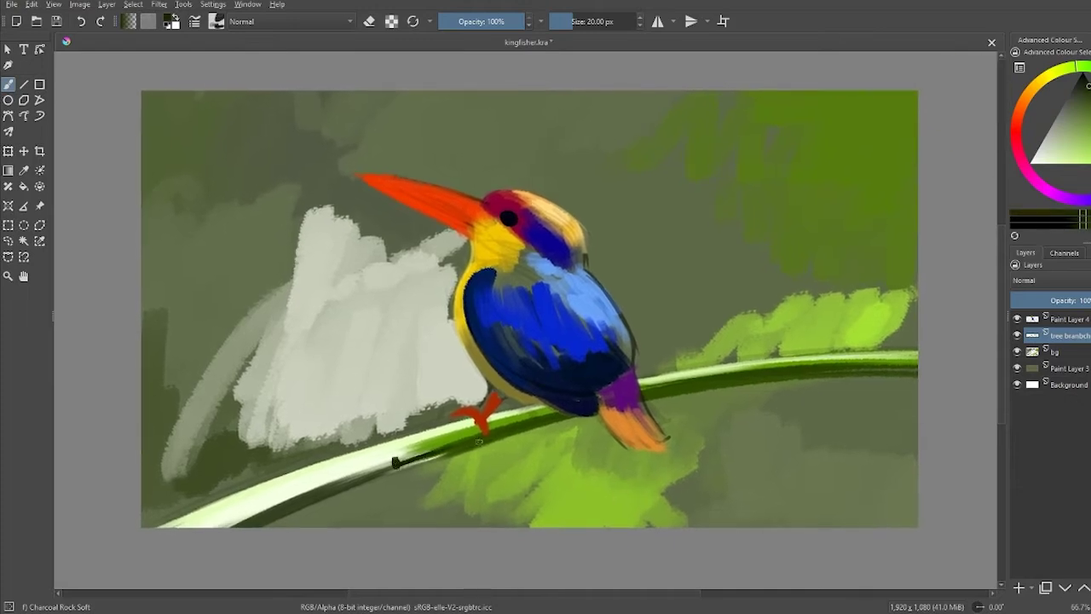
mouse_move(503, 436)
left_mouse_down()
mouse_move(404, 461)
mouse_move(552, 414)
mouse_move(708, 399)
left_mouse_up()
key("ctrl+z")
key("ctrl+z")
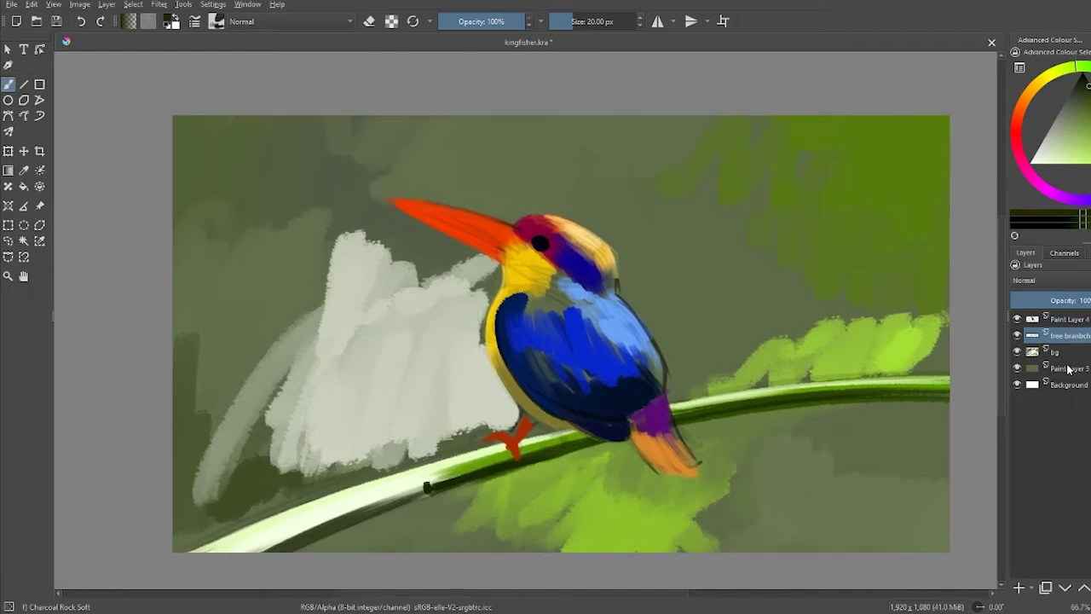
Step: On the bg layer, paint dark green behind and right of the beak
left_click(1074, 352)
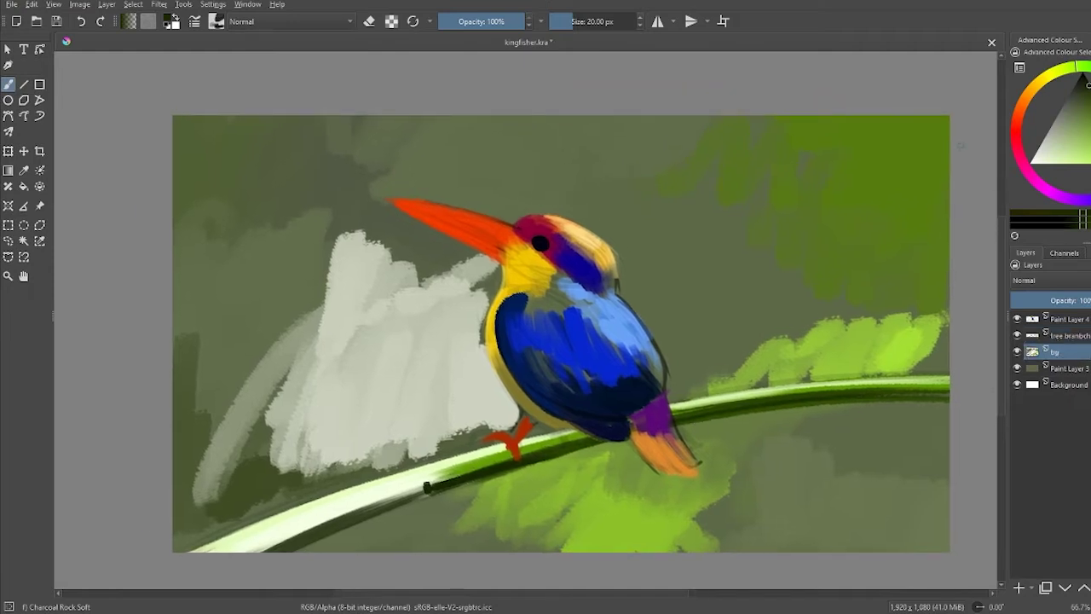
left_click_drag(1079, 106, 1085, 94)
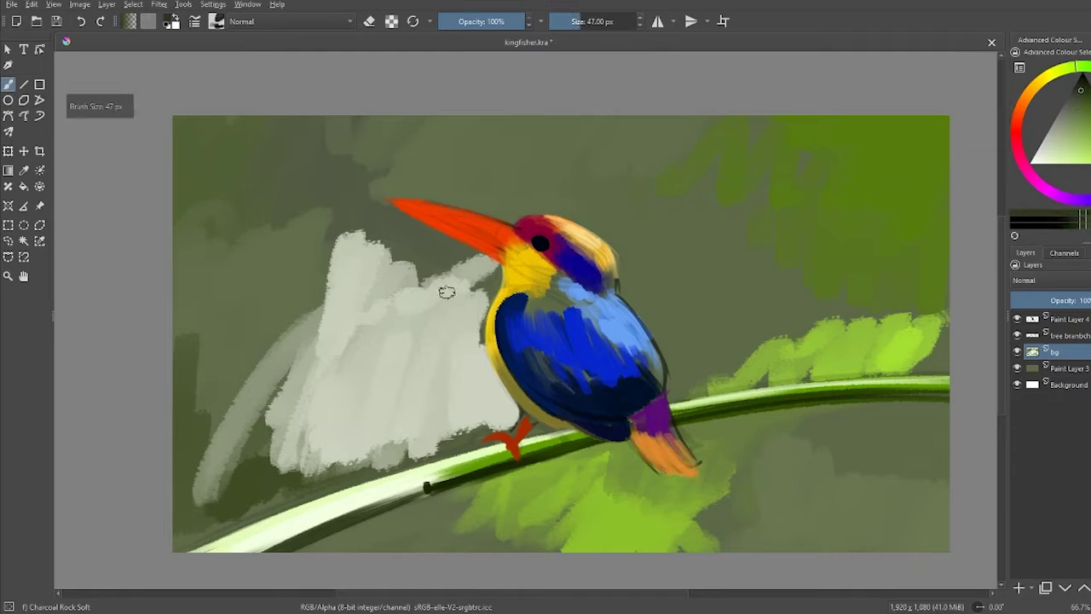
mouse_move(446, 287)
left_mouse_down()
mouse_move(401, 247)
mouse_move(426, 231)
mouse_move(395, 222)
mouse_move(366, 316)
mouse_move(464, 349)
mouse_move(452, 349)
mouse_move(454, 378)
mouse_move(431, 332)
mouse_move(409, 213)
mouse_move(307, 136)
mouse_move(334, 130)
mouse_move(296, 167)
mouse_move(273, 128)
mouse_move(345, 238)
left_mouse_up()
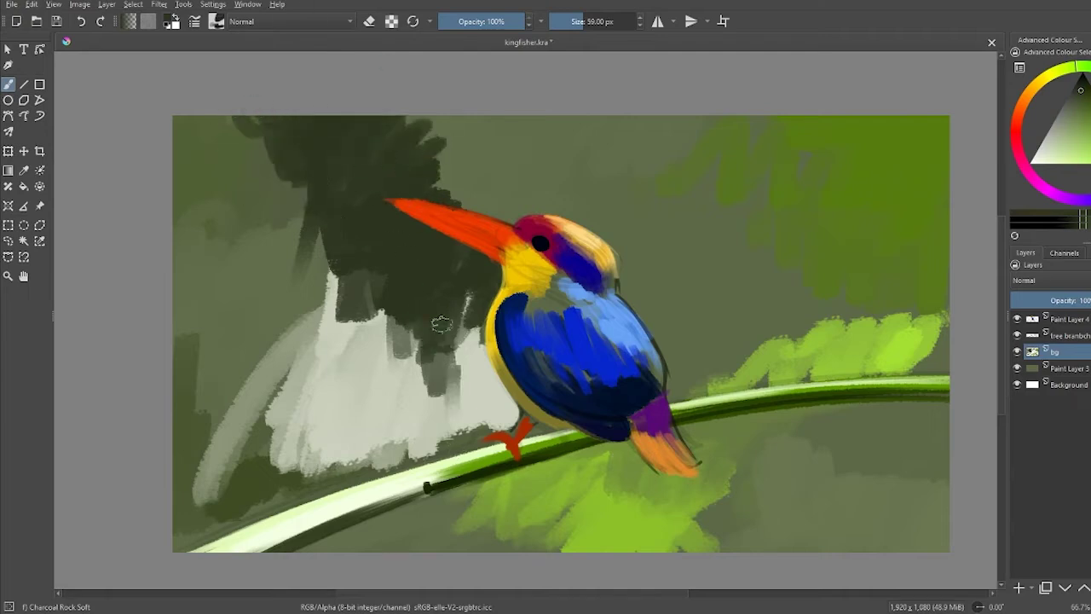
mouse_move(436, 185)
left_mouse_down()
mouse_move(579, 171)
mouse_move(510, 129)
left_mouse_up()
Step: With the Bristles-4 Glaze brush, paint dark green around the beak and upper-left background
left_click(217, 21)
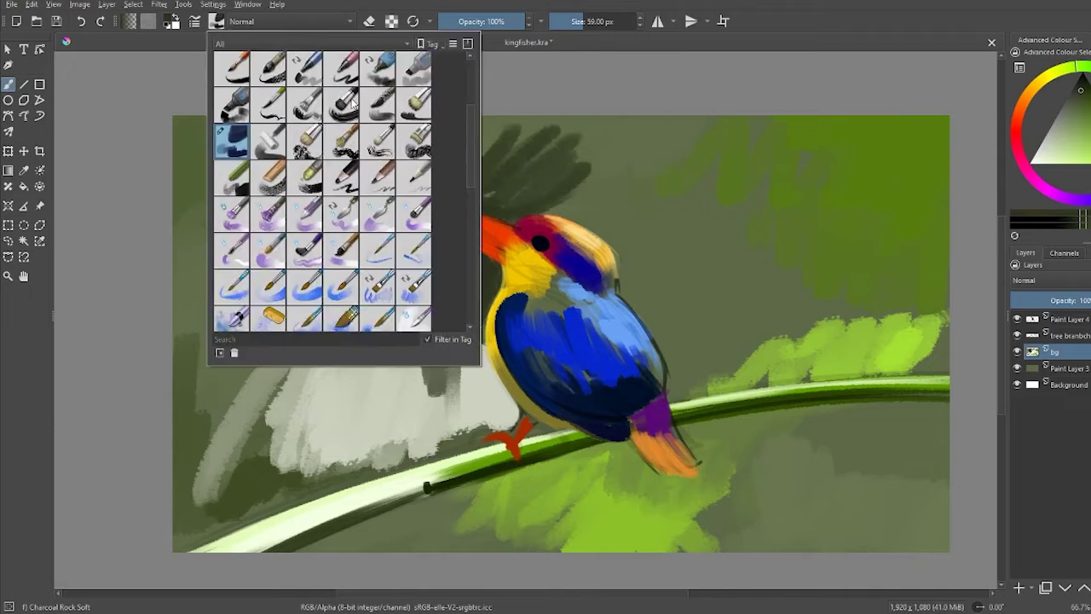
scroll(442, 155, "up", 2)
left_click(376, 177)
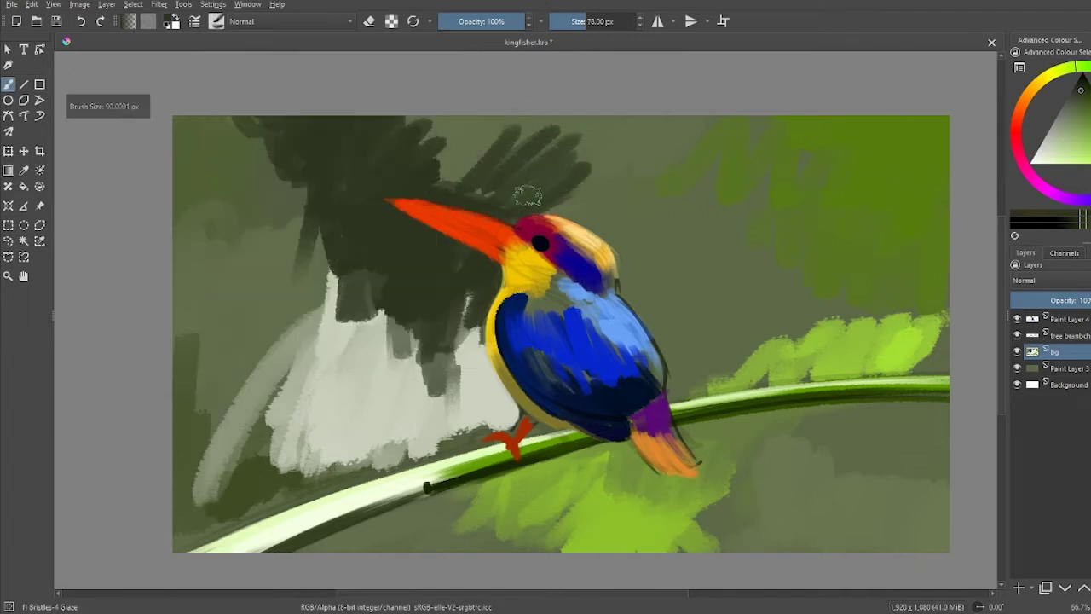
mouse_move(433, 173)
left_mouse_down()
mouse_move(469, 195)
mouse_move(451, 297)
mouse_move(288, 149)
mouse_move(247, 196)
mouse_move(196, 170)
left_mouse_up()
mouse_move(255, 247)
left_mouse_down()
mouse_move(312, 292)
mouse_move(392, 239)
left_mouse_up()
Step: Undo the last dark strokes, paint blue-grey strokes left of the beak, and add a new paint layer
left_click(1062, 127)
key("ctrl+z")
key("ctrl+z")
key("ctrl+z")
key("ctrl+z")
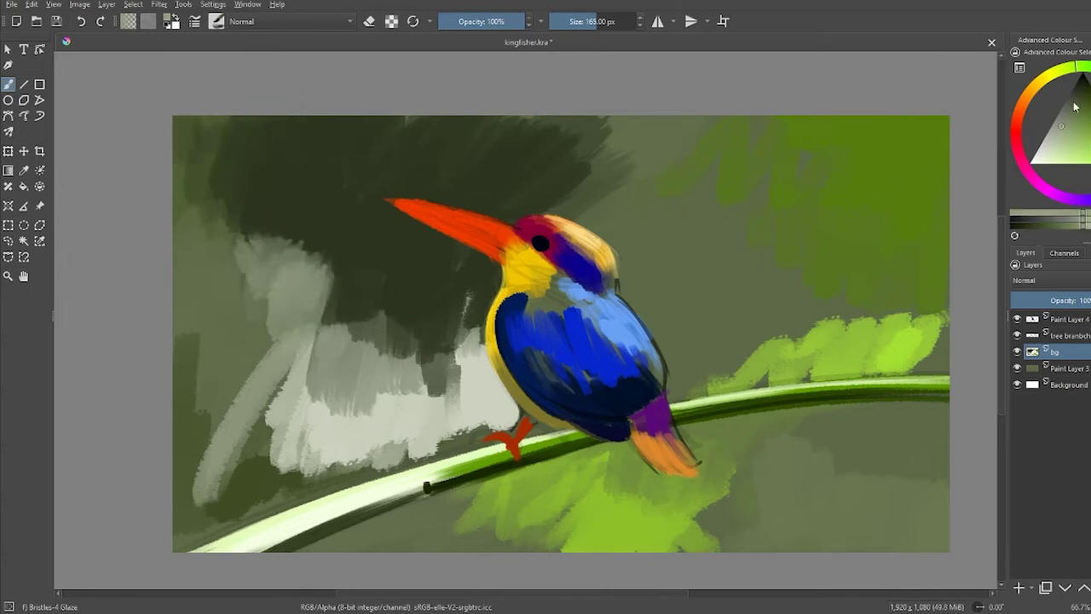
mouse_move(324, 316)
left_mouse_down()
mouse_move(298, 243)
mouse_move(230, 205)
left_mouse_up()
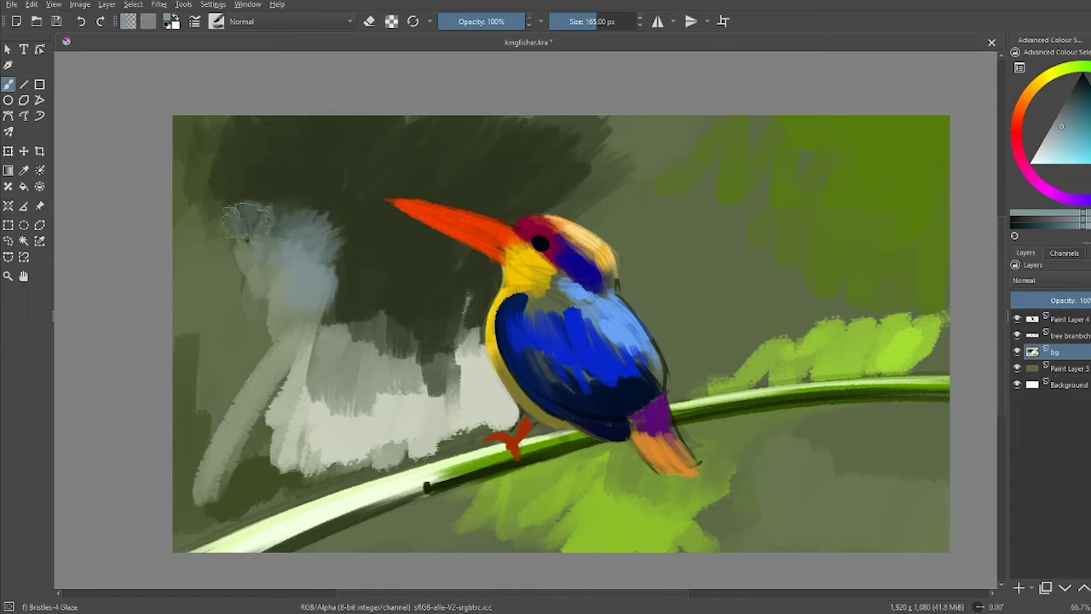
left_click_drag(230, 256, 247, 171)
left_click(1020, 588)
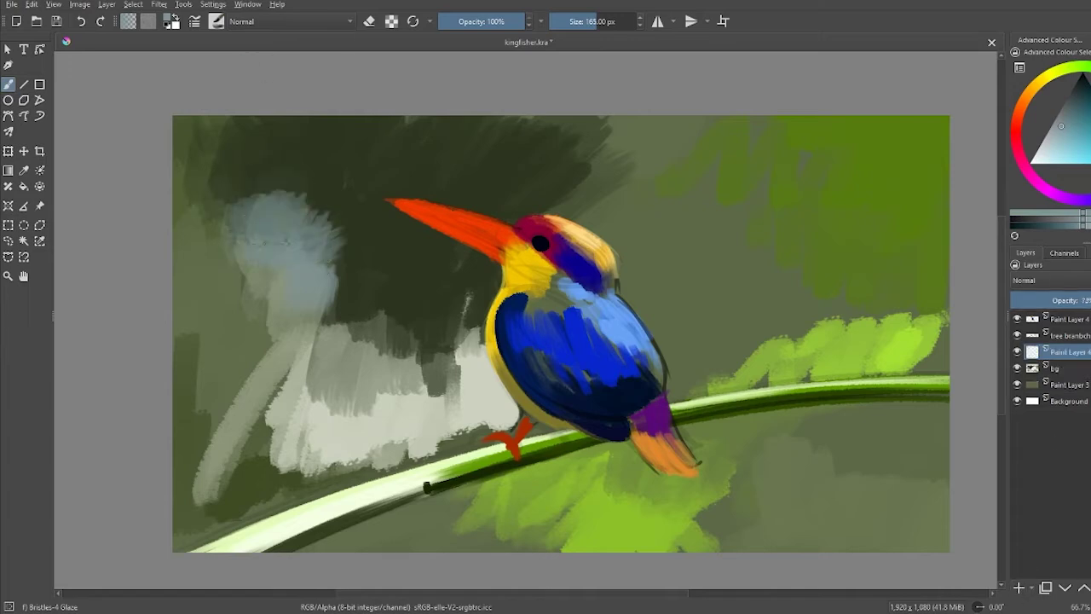
Step: Paint light blue-grey then dark green strokes left of the bird and on the ground below the branch
left_click_drag(358, 234, 341, 329)
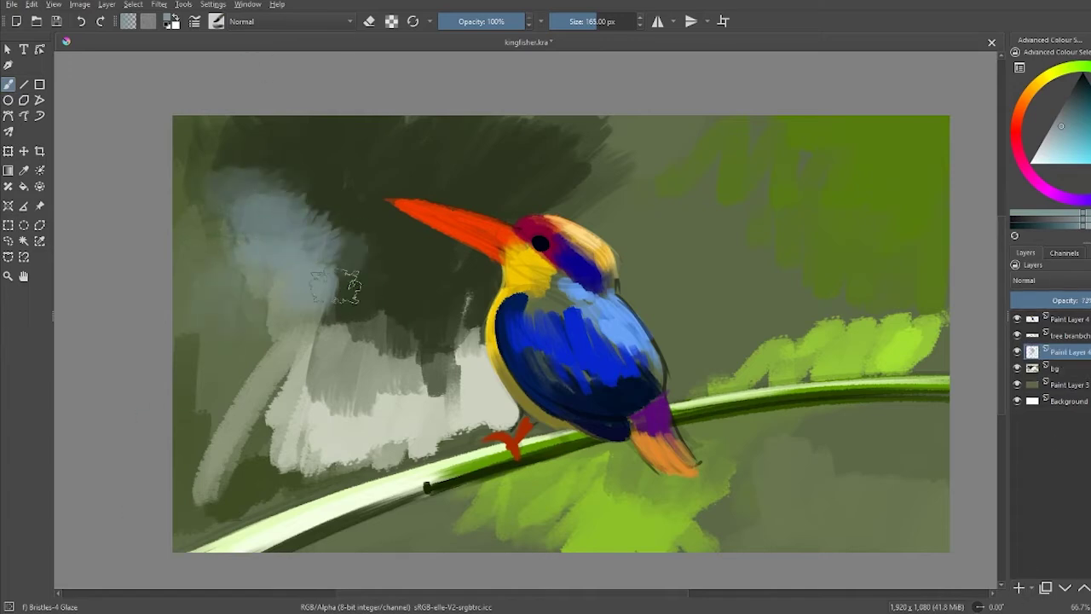
left_click_drag(435, 375, 358, 452)
left_click(1084, 104)
left_click(1085, 157)
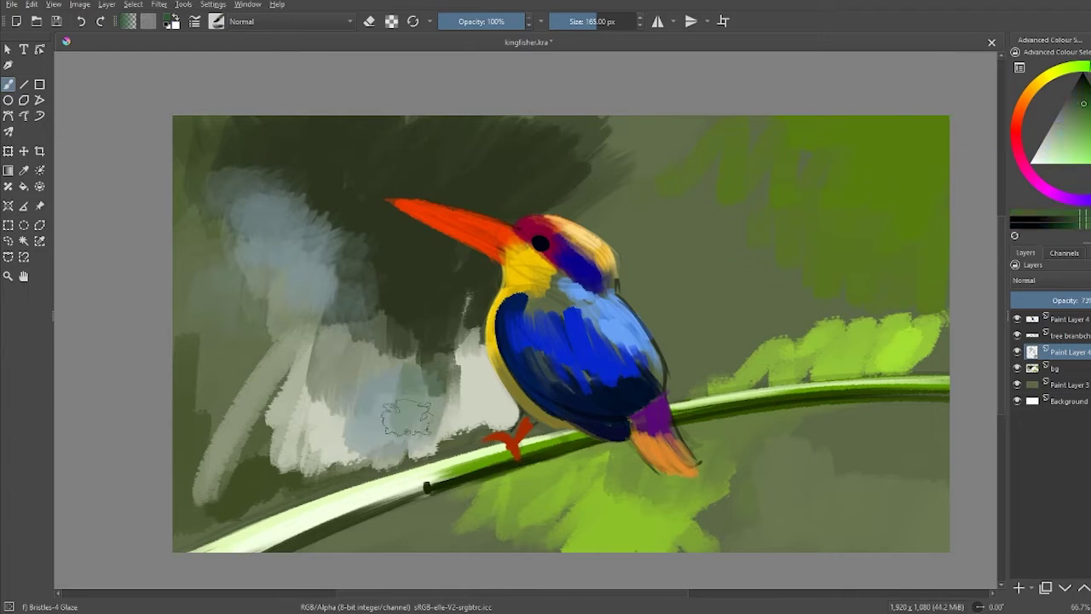
mouse_move(435, 426)
left_mouse_down()
mouse_move(375, 358)
mouse_move(400, 312)
left_mouse_up()
mouse_move(392, 273)
left_mouse_down()
mouse_move(443, 362)
mouse_move(499, 422)
mouse_move(426, 443)
mouse_move(281, 451)
left_mouse_up()
left_click_drag(537, 503, 396, 541)
left_click_drag(566, 521, 612, 512)
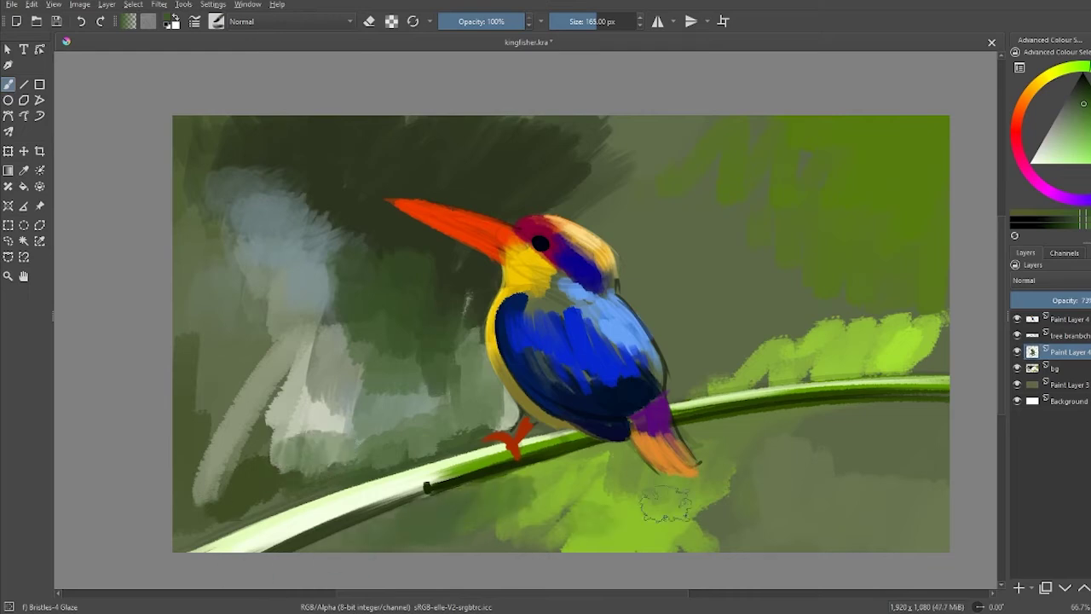
left_click_drag(375, 345, 188, 332)
Step: Lighten the lower-left background with pale green, dab light green in the upper-right foliage, and select the bird layer
left_click(332, 290, "ctrl")
left_click_drag(336, 285, 183, 365)
left_click_drag(366, 311, 311, 439)
left_click_drag(379, 277, 179, 392)
mouse_move(239, 358)
left_mouse_down()
mouse_move(179, 499)
mouse_move(267, 467)
left_mouse_up()
left_click(853, 341, "ctrl")
left_click_drag(861, 158, 810, 145)
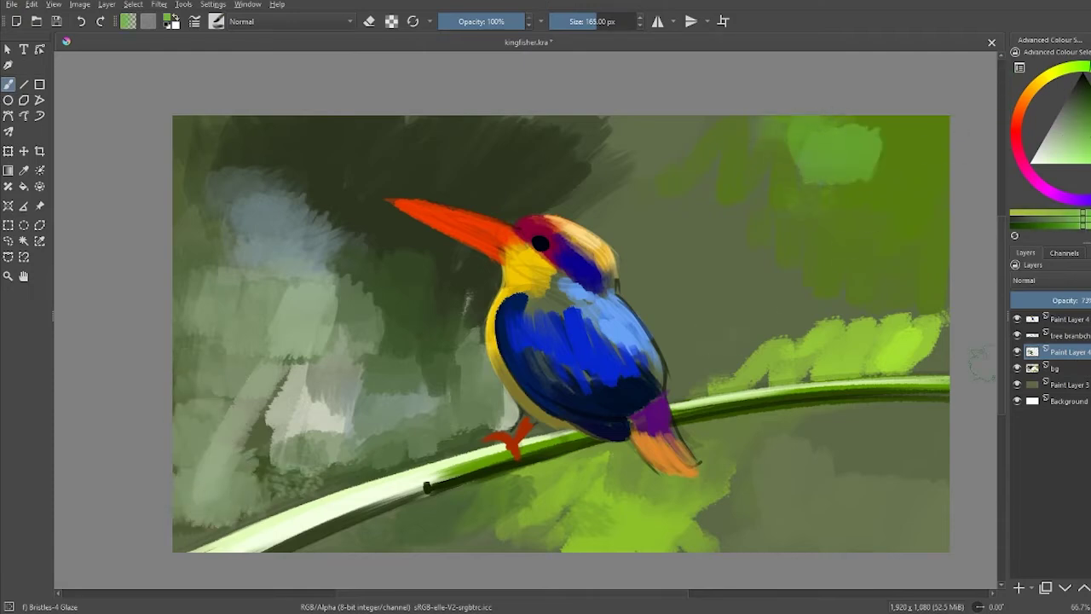
left_click(482, 220, "ctrl")
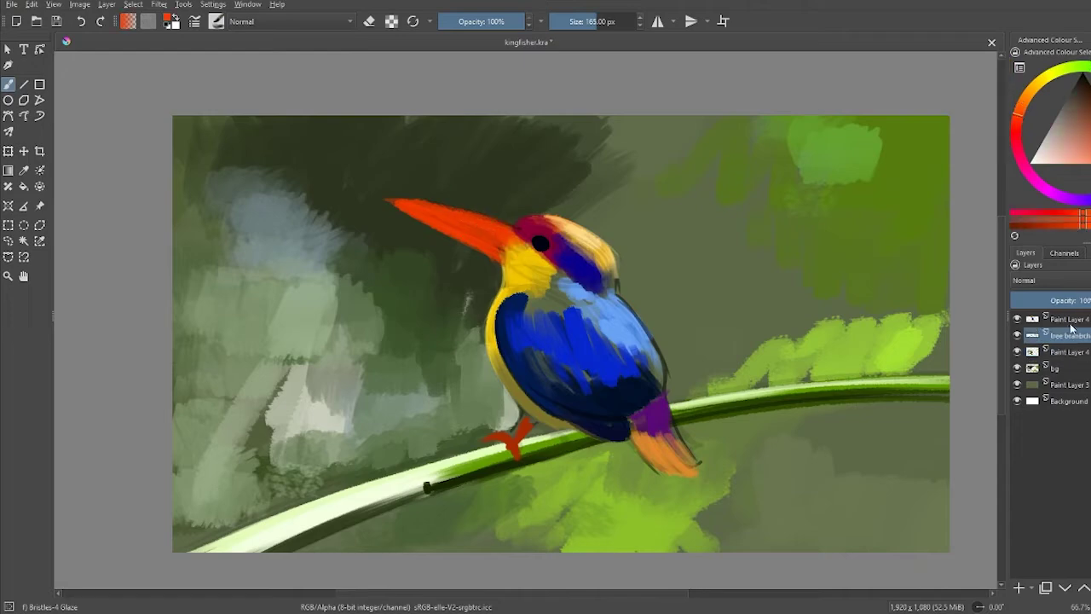
Step: Zoom onto the head and paint lighter orange highlights along the beak with a 14 px brush
key("Page_Up")
key("Page_Up")
left_click_drag(440, 260, 433, 266)
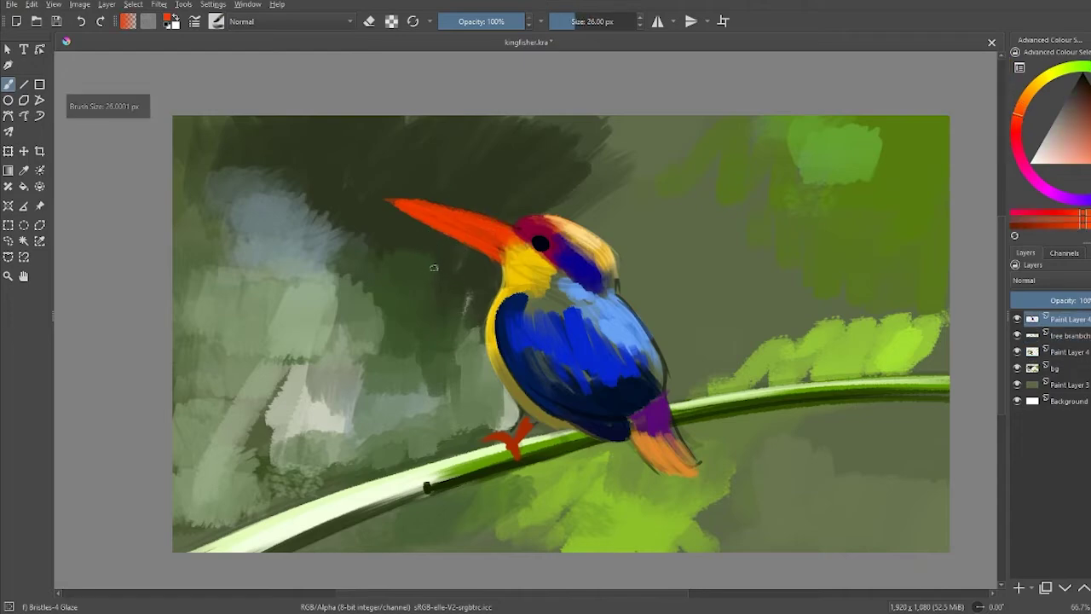
scroll(434, 267, "up", 3)
scroll(458, 378, "up", 2)
key("ctrl+bracketleft")
key("ctrl+bracketleft")
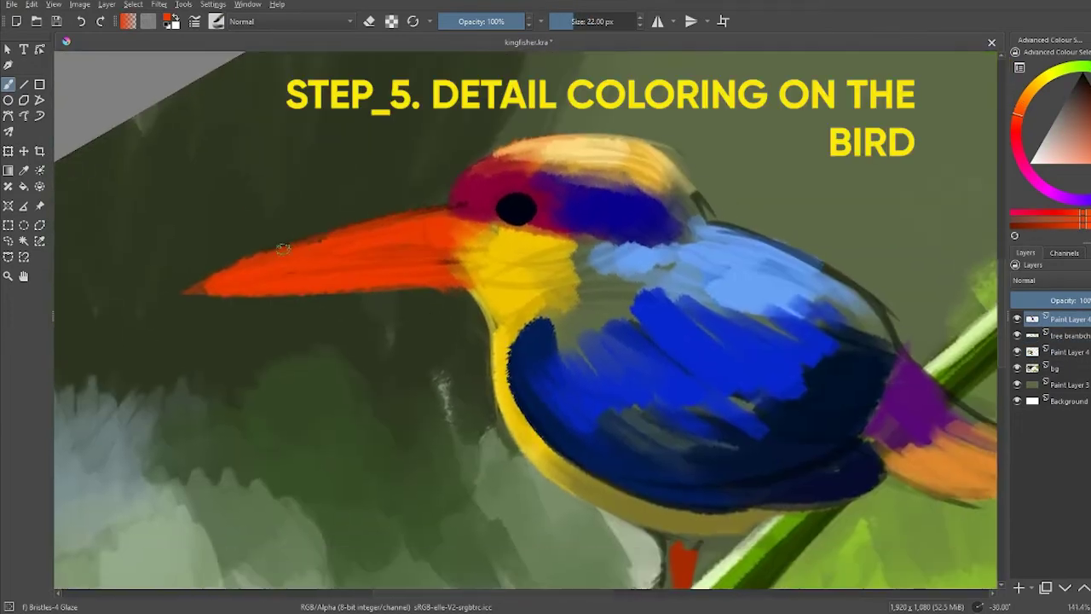
key("bracketleft")
key("bracketleft")
key("bracketleft")
left_click(234, 252, "ctrl")
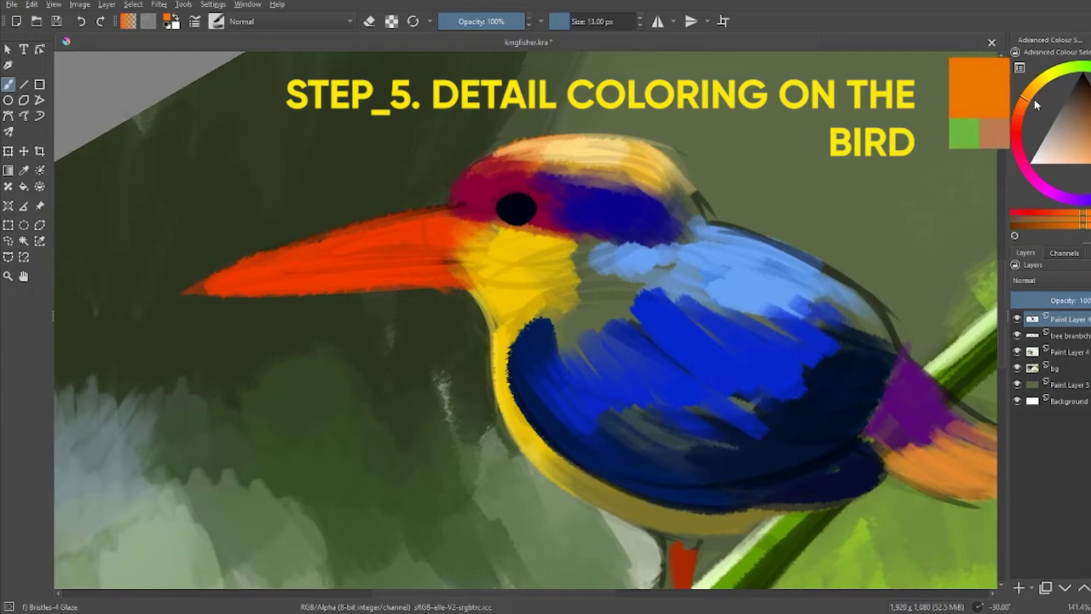
mouse_move(260, 258)
left_mouse_down()
mouse_move(392, 225)
mouse_move(292, 246)
left_mouse_up()
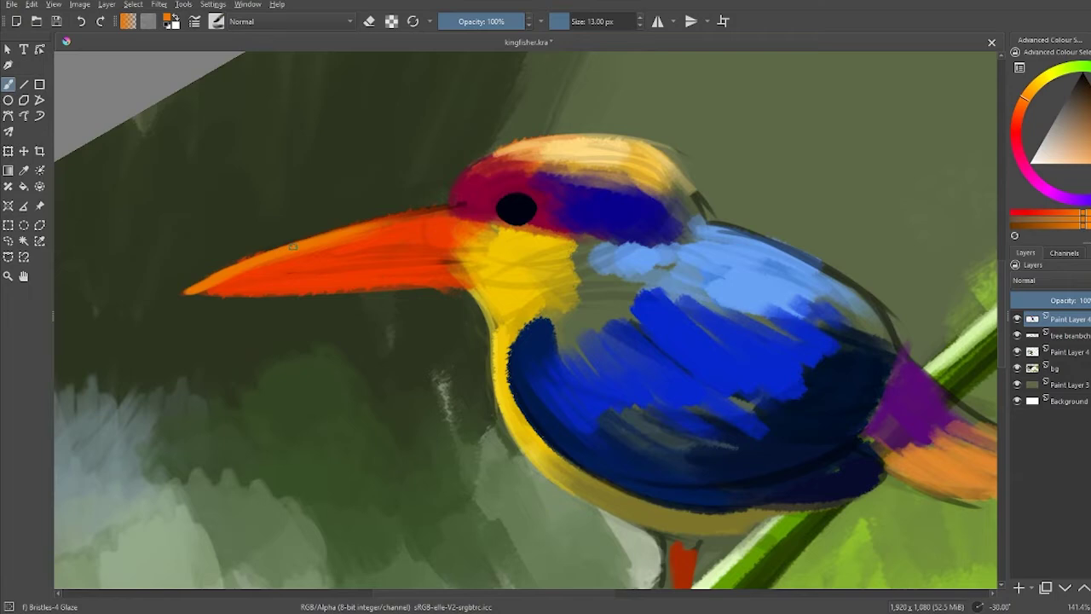
left_click(426, 224, "ctrl")
mouse_move(430, 224)
left_mouse_down()
mouse_move(340, 229)
mouse_move(435, 218)
mouse_move(344, 239)
left_mouse_up()
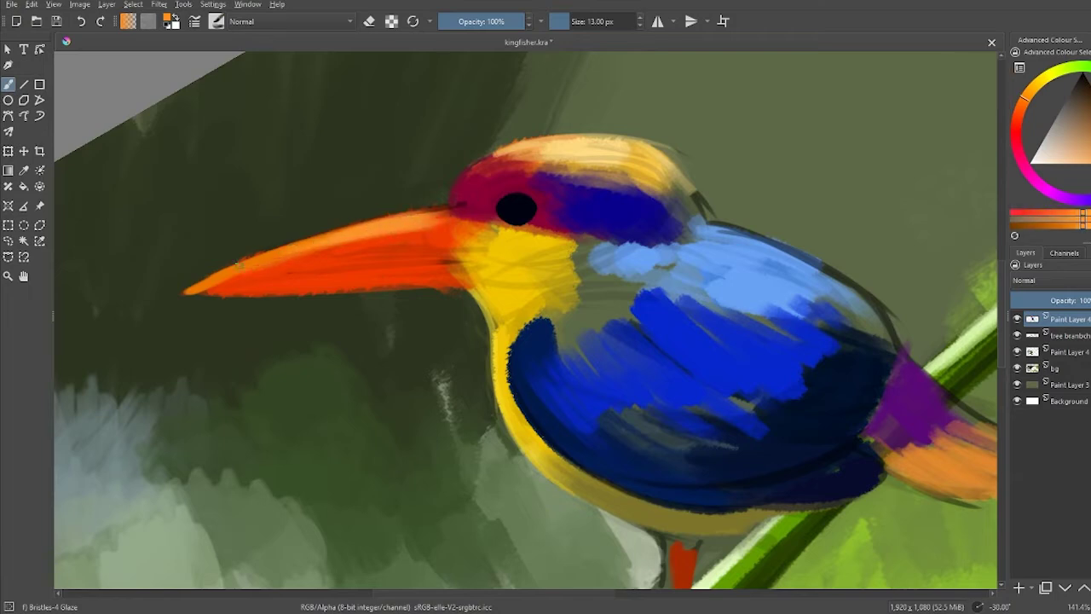
left_click_drag(193, 293, 280, 290)
left_click_drag(209, 286, 450, 256)
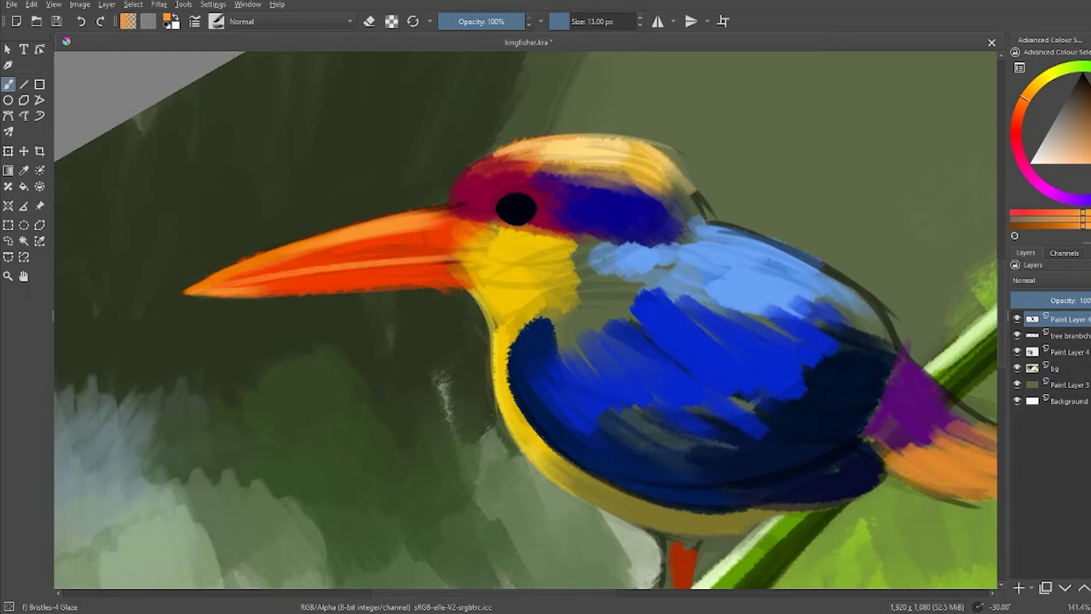
Step: Paint sampled crimson over the front of the head
left_click(491, 193, "ctrl")
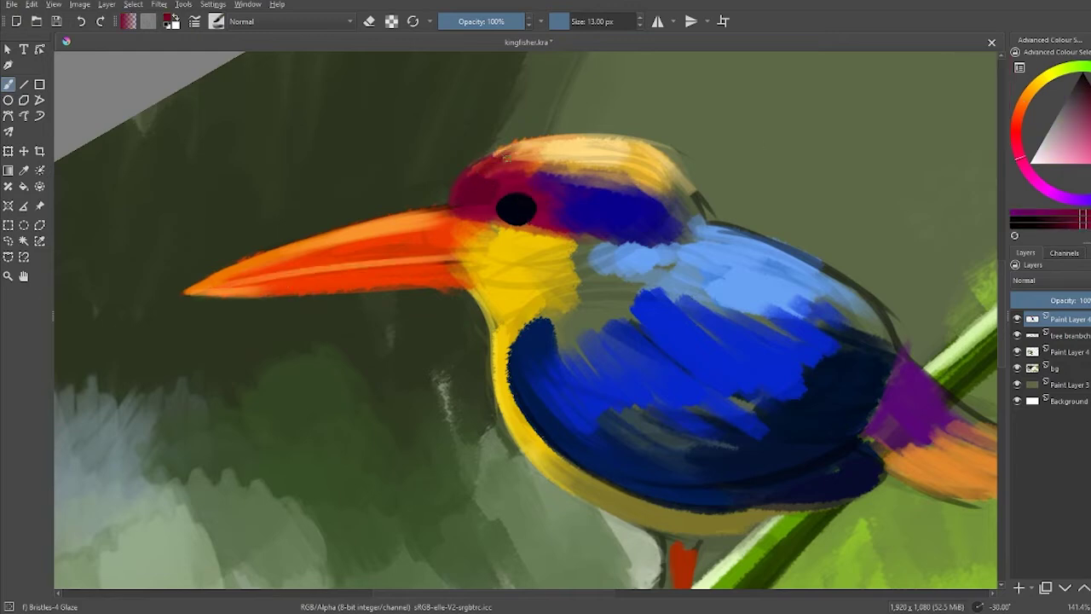
left_click_drag(505, 158, 473, 174)
left_click(501, 184, "ctrl")
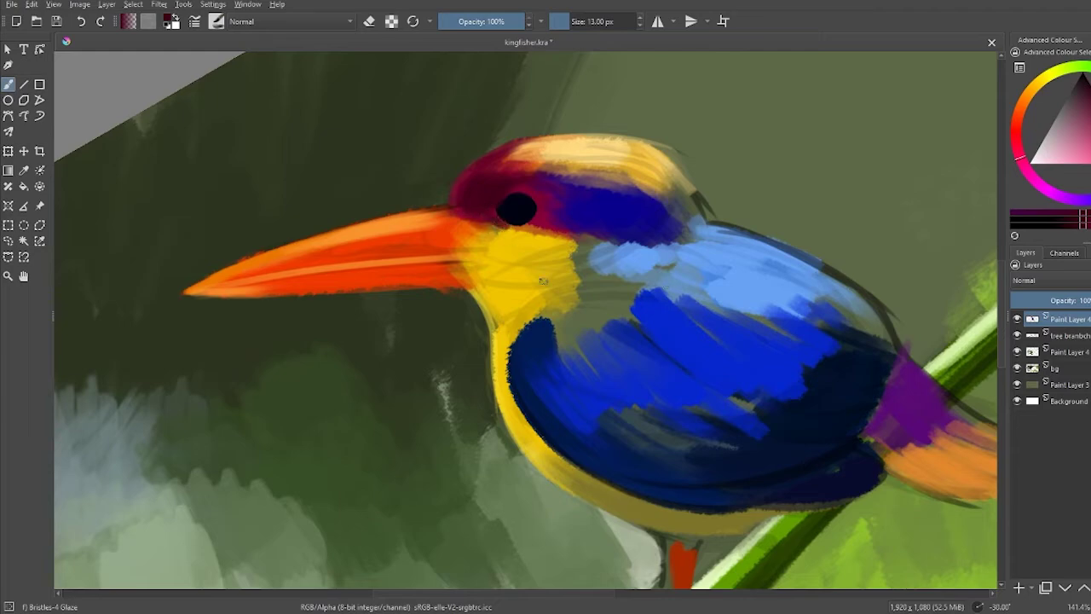
Step: Add light yellow throat strokes and pale cream breast-edge highlights, then reset rotation and zoom out
left_click(537, 279, "ctrl")
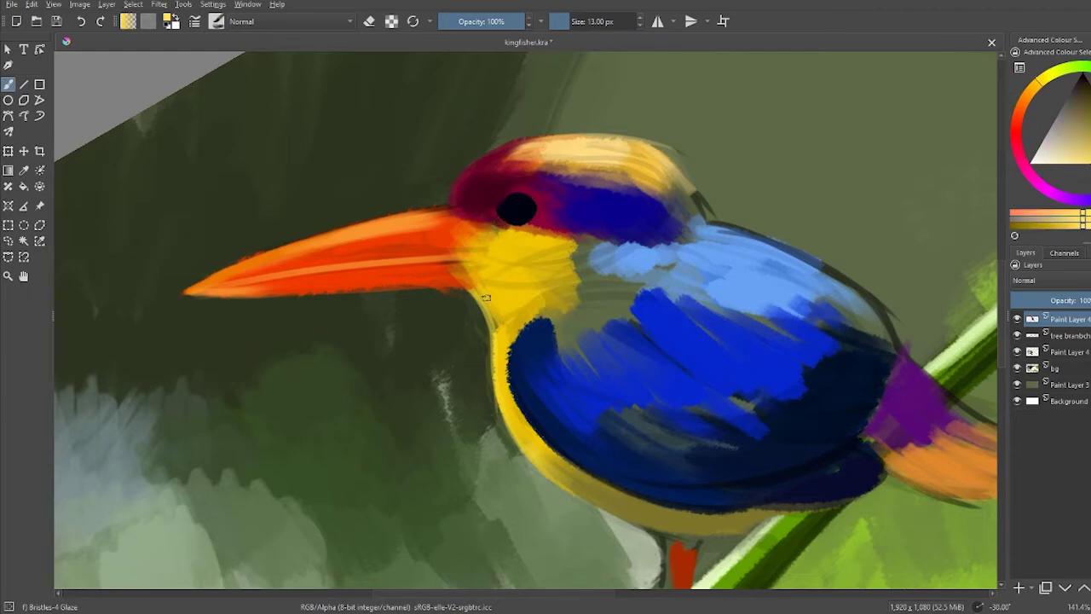
key("6")
key("6")
key("6")
left_click_drag(475, 239, 490, 290)
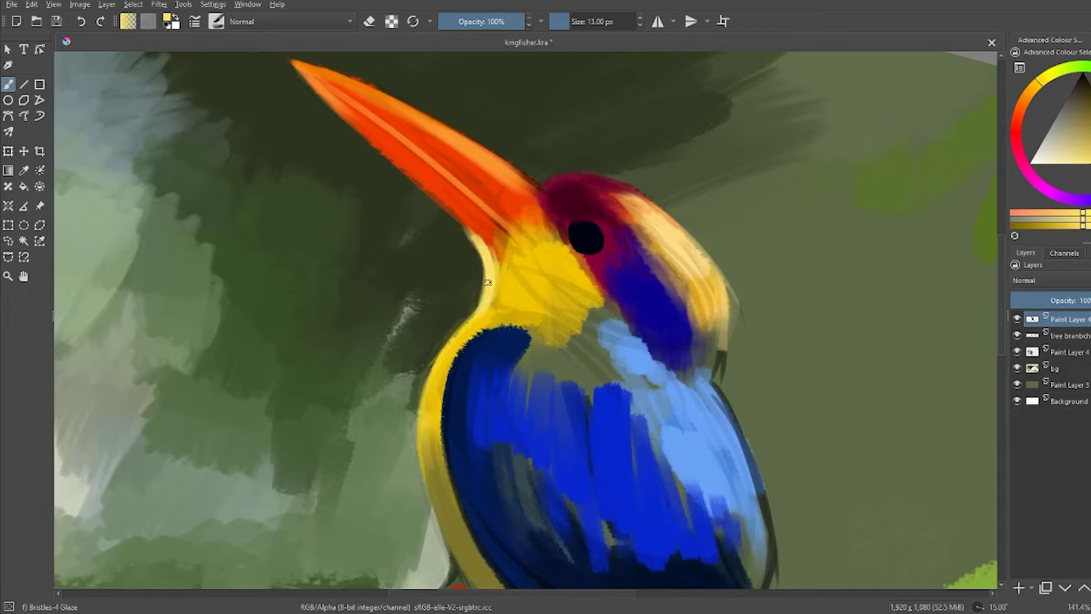
mouse_move(474, 317)
left_mouse_down()
mouse_move(437, 364)
mouse_move(423, 492)
left_mouse_up()
key("bracketleft")
key("bracketleft")
key("bracketleft")
left_click(436, 375, "ctrl")
left_click_drag(424, 440, 443, 530)
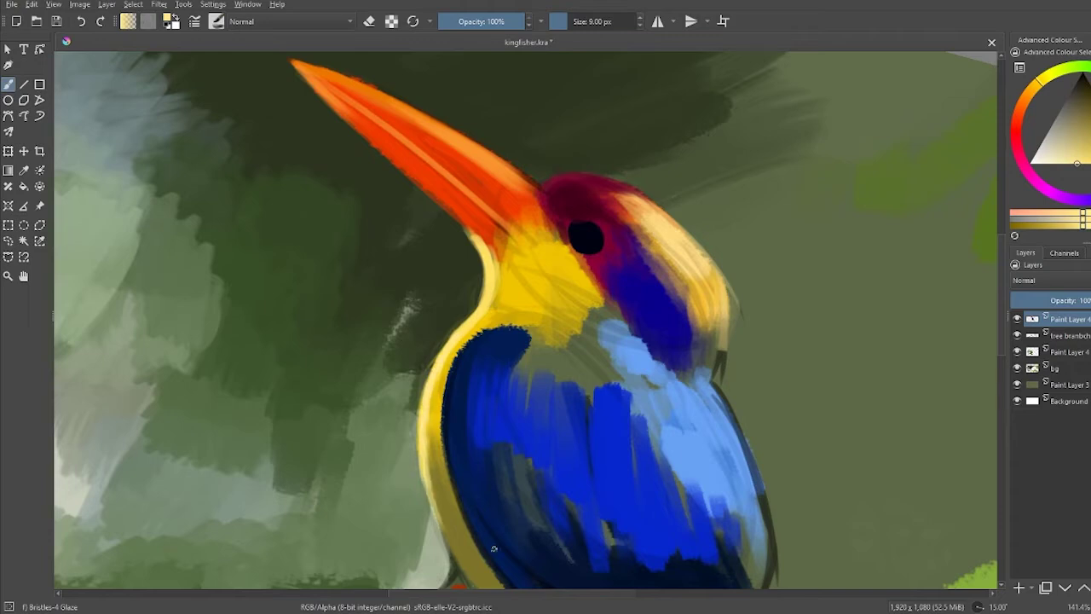
key("5")
key("minus")
key("minus")
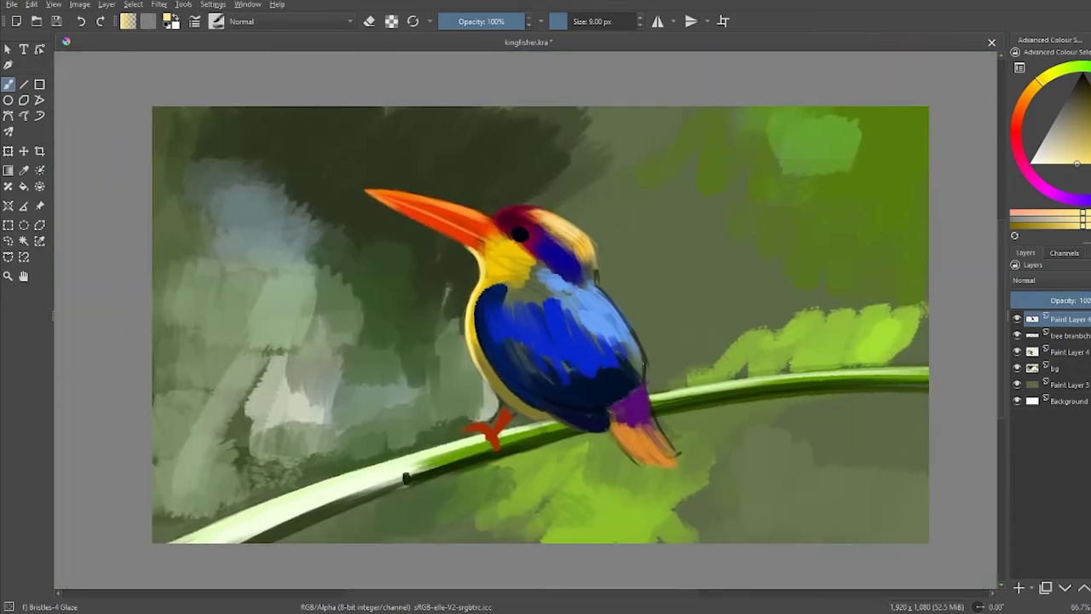
Step: Paint a light blue-white patch across the neck and darken the belly with navy strokes
scroll(538, 333, "up", 1)
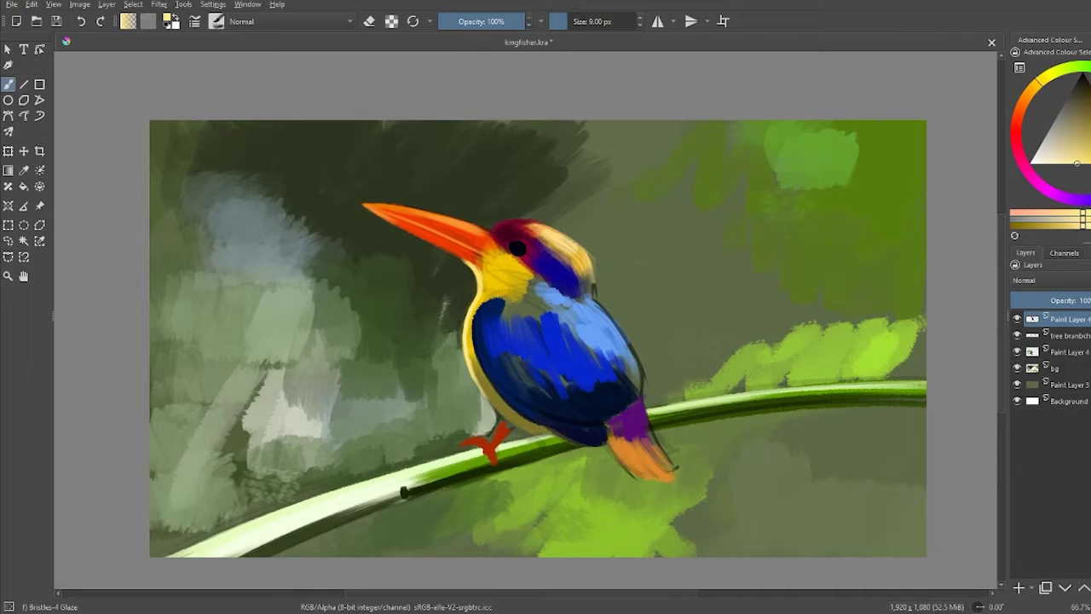
left_click(619, 337, "ctrl")
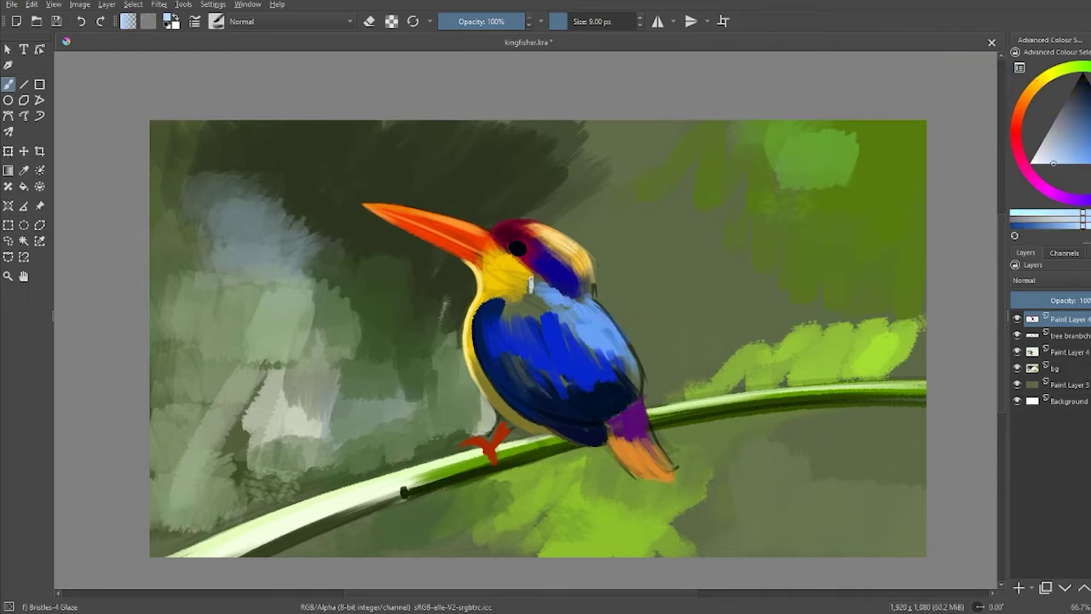
mouse_move(534, 288)
left_mouse_down()
mouse_move(574, 302)
mouse_move(554, 305)
left_mouse_up()
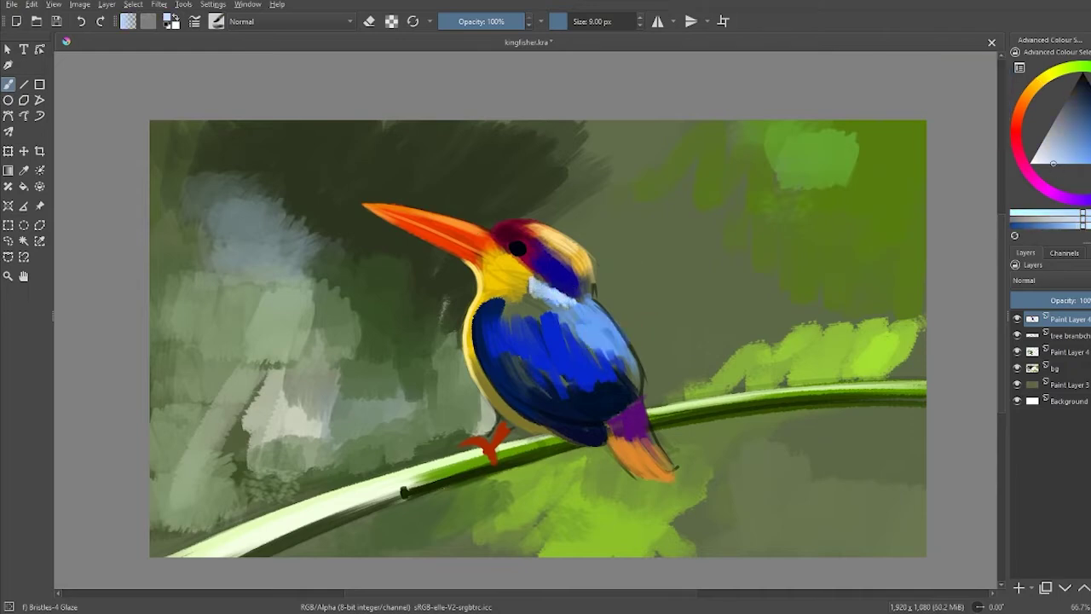
left_click(558, 399, "ctrl")
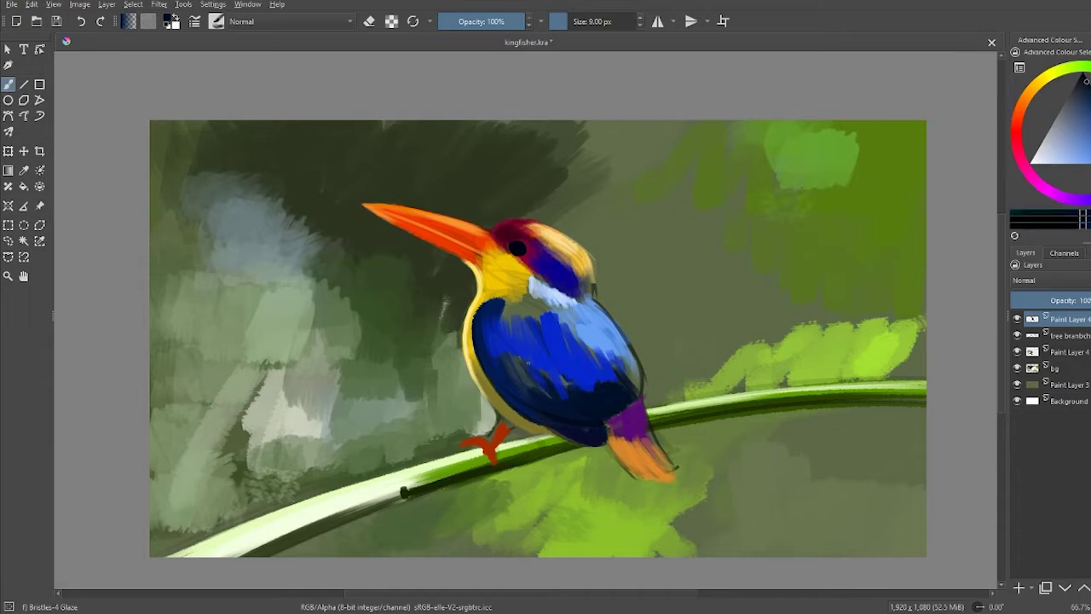
left_click_drag(532, 398, 565, 404)
left_click_drag(502, 361, 578, 397)
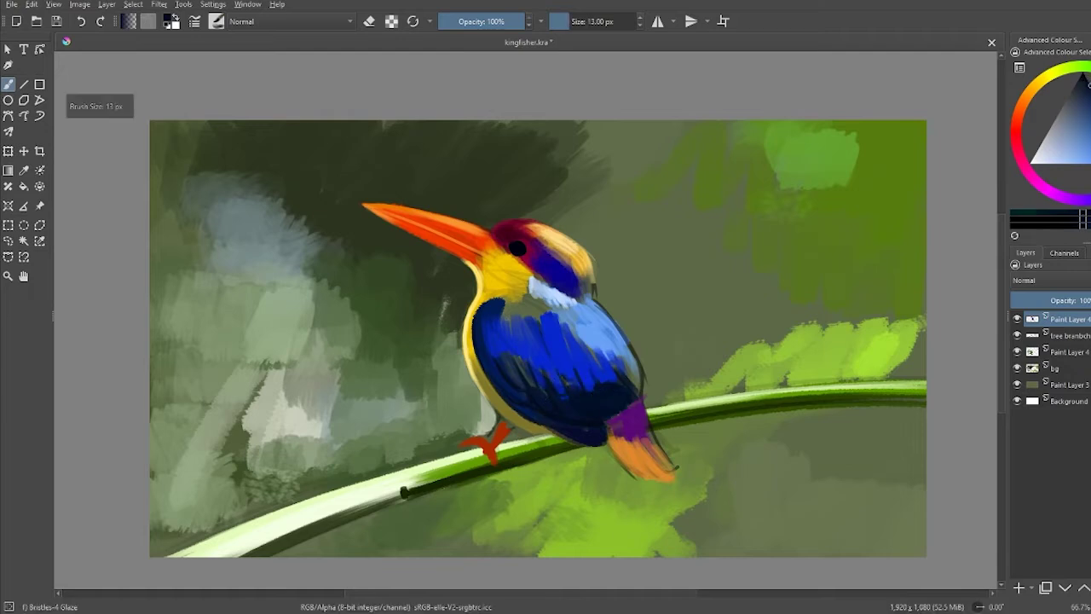
Step: At 22 px, lay dark blue over the upper chest and lower back, lighter blue along the wing edge
key("bracketright")
key("bracketright")
key("bracketright")
left_click_drag(497, 309, 548, 341)
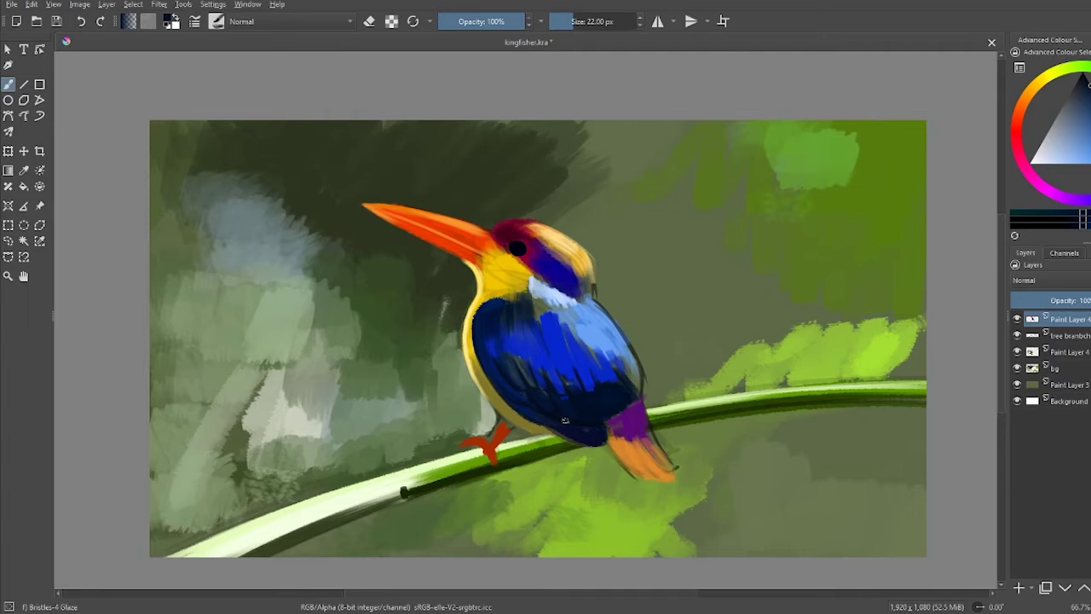
mouse_move(539, 331)
left_mouse_down()
mouse_move(546, 316)
mouse_move(516, 306)
left_mouse_up()
left_click_drag(609, 348, 597, 382)
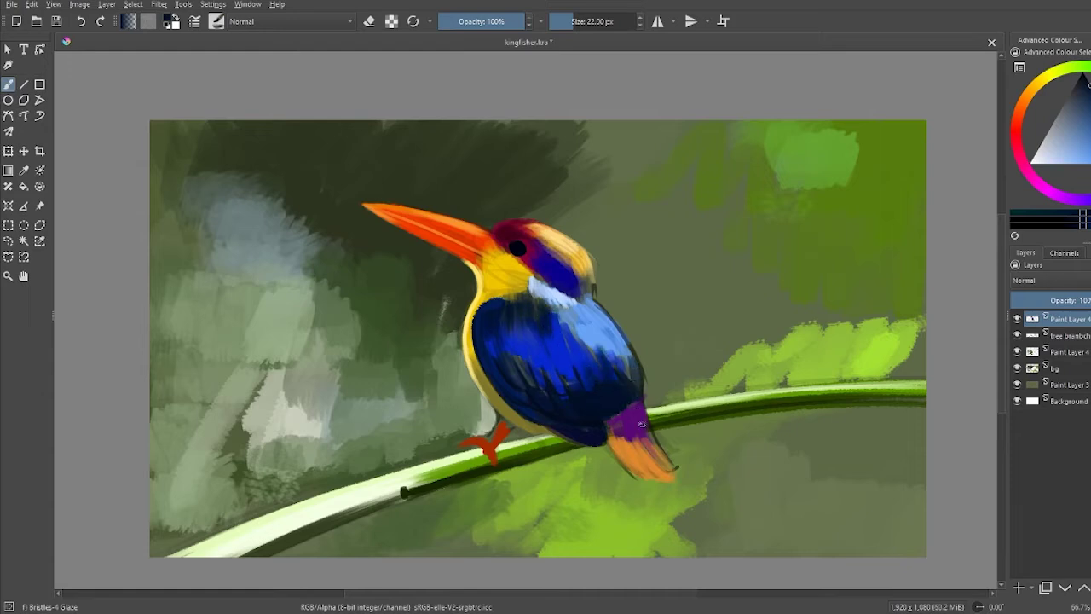
left_click_drag(651, 389, 603, 347)
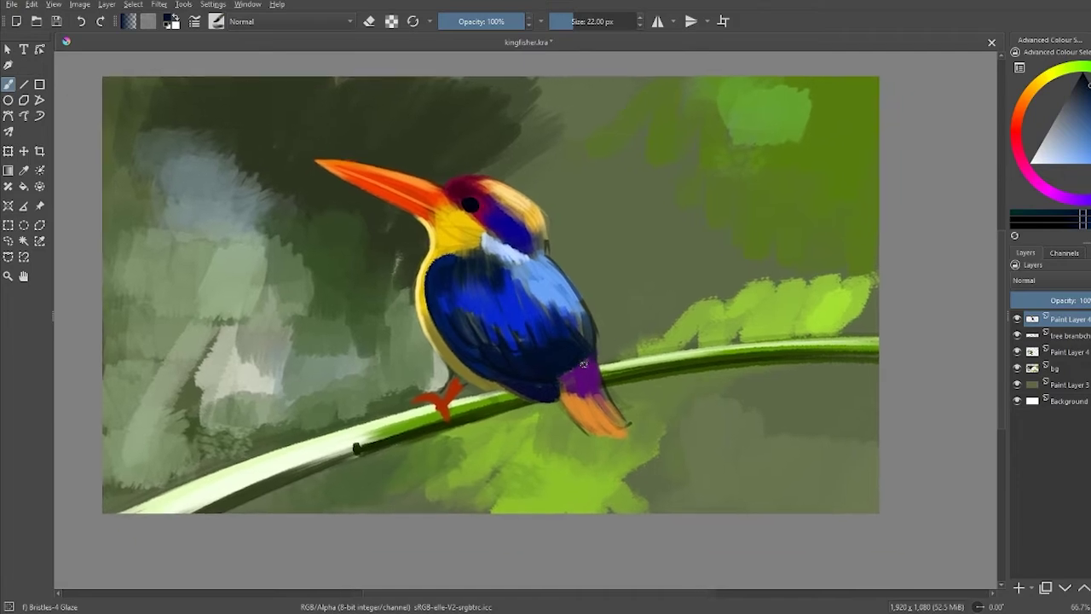
left_click(588, 316, "ctrl")
mouse_move(582, 316)
left_mouse_down()
mouse_move(597, 358)
mouse_move(575, 332)
left_mouse_up()
Step: Cover the wing's lighter blue areas with near-black blue strokes
left_click(588, 317, "ctrl")
left_click(546, 375, "ctrl")
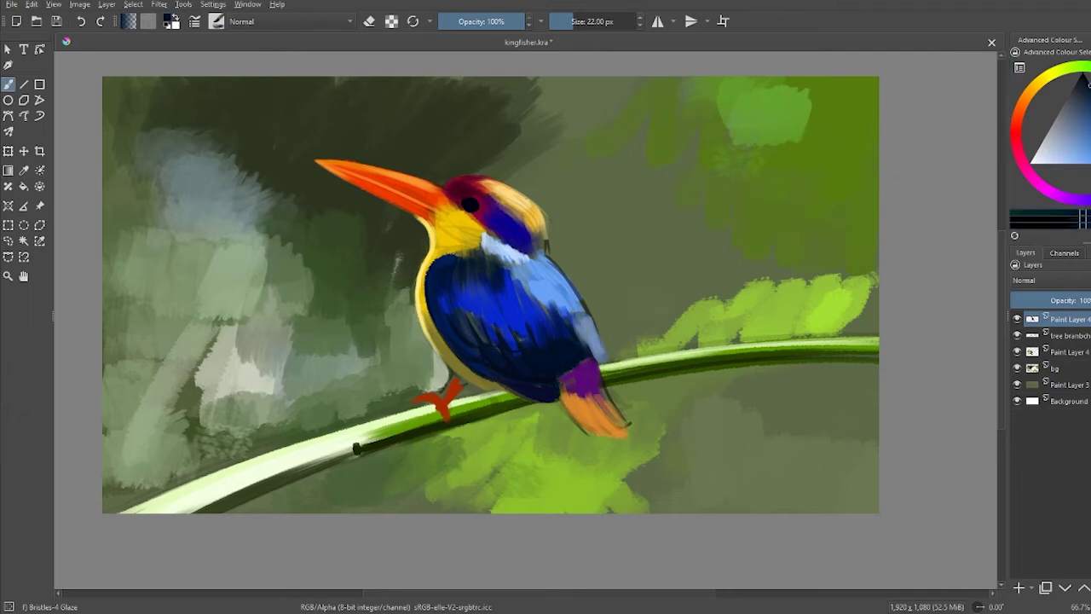
mouse_move(552, 297)
left_mouse_down()
mouse_move(586, 327)
mouse_move(577, 331)
left_mouse_up()
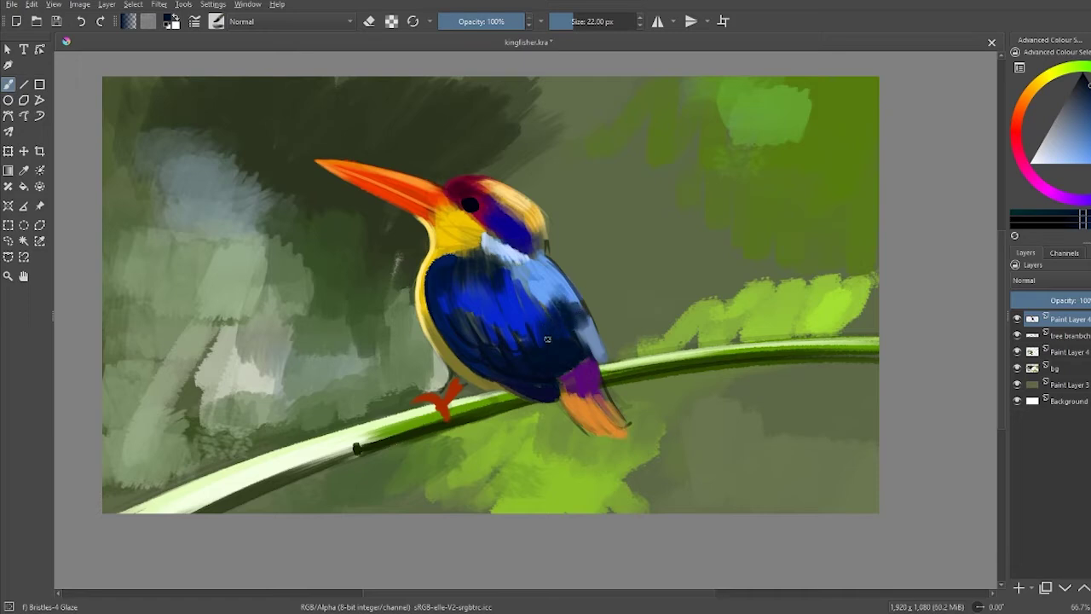
mouse_move(512, 346)
left_mouse_down()
mouse_move(493, 299)
mouse_move(475, 288)
left_mouse_up()
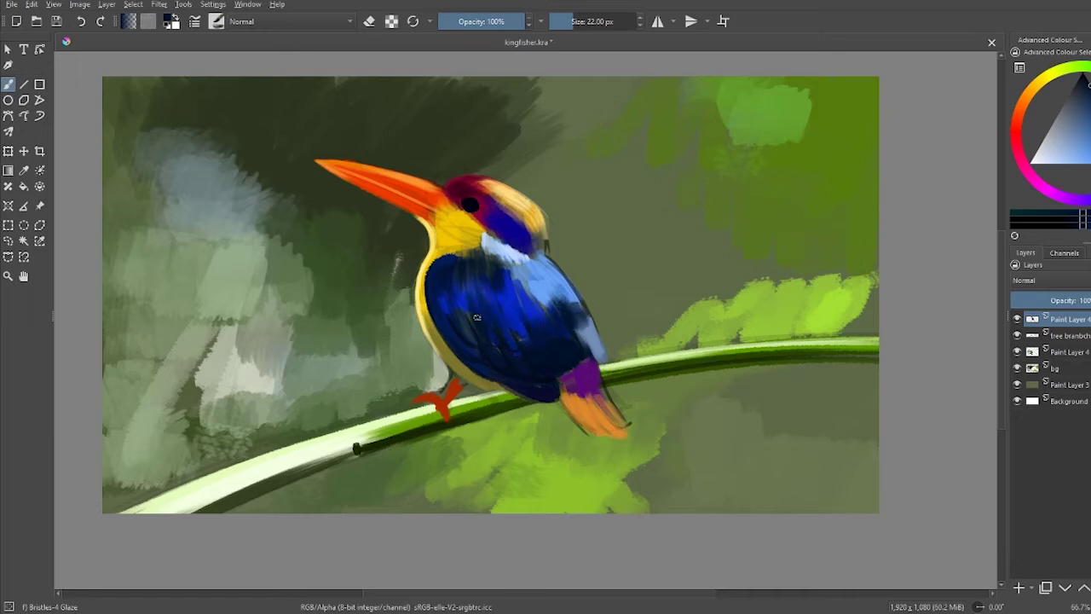
left_click_drag(478, 343, 452, 304)
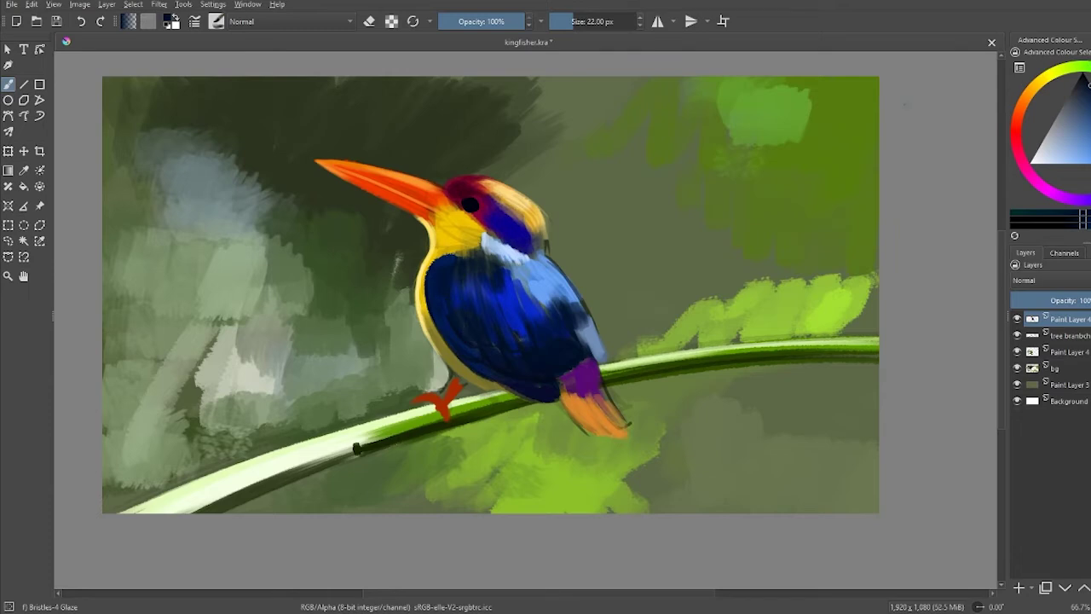
Step: Shift the colour hue to orange and shrink the brush to 12 px
left_click(1043, 75)
left_click(1076, 104)
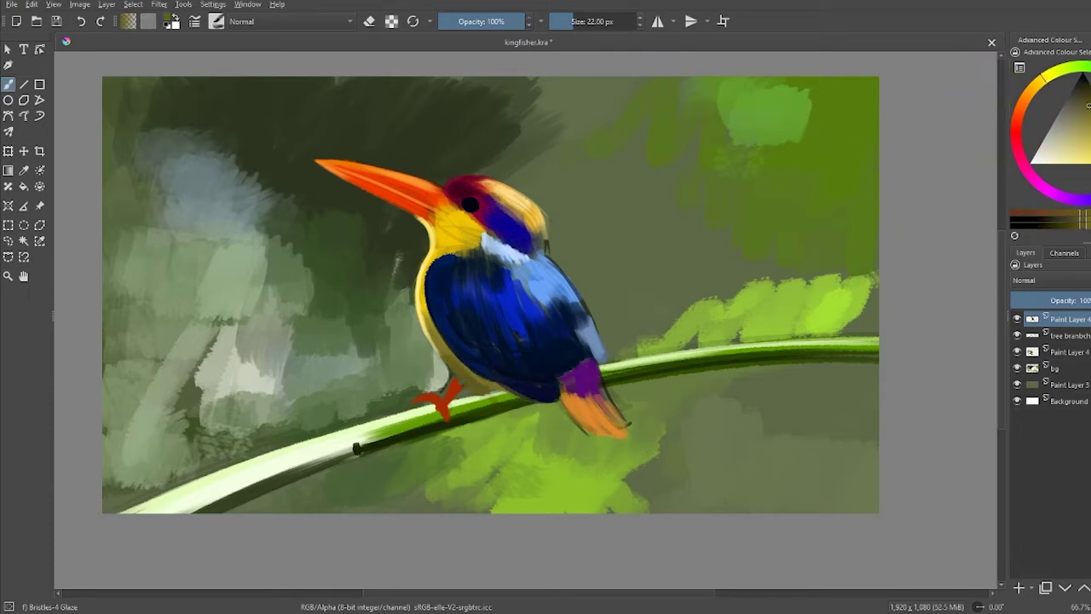
key("l")
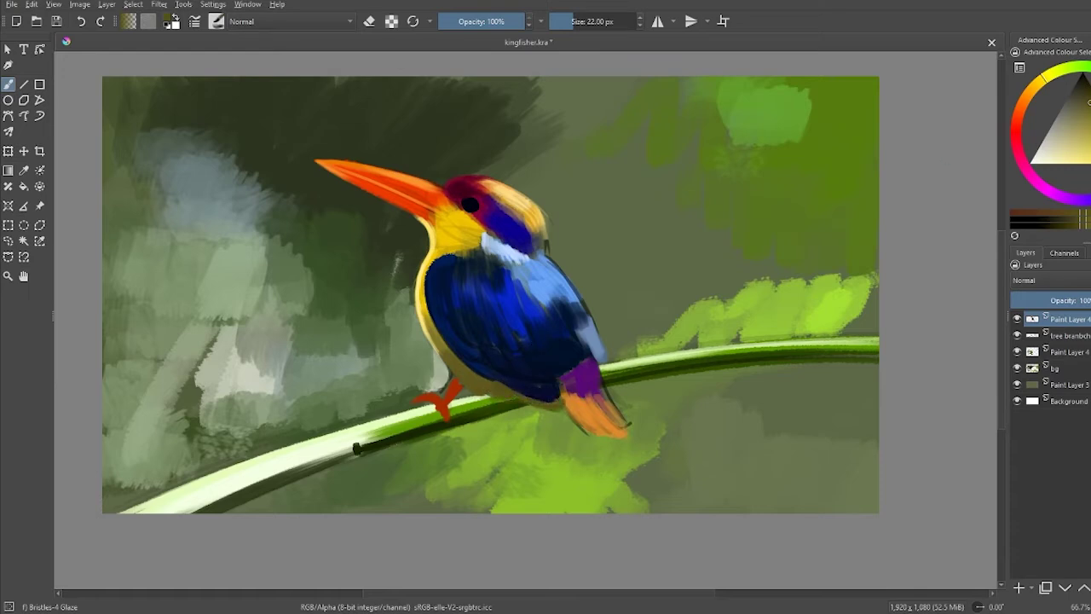
key("bracketleft")
key("bracketleft")
key("bracketleft")
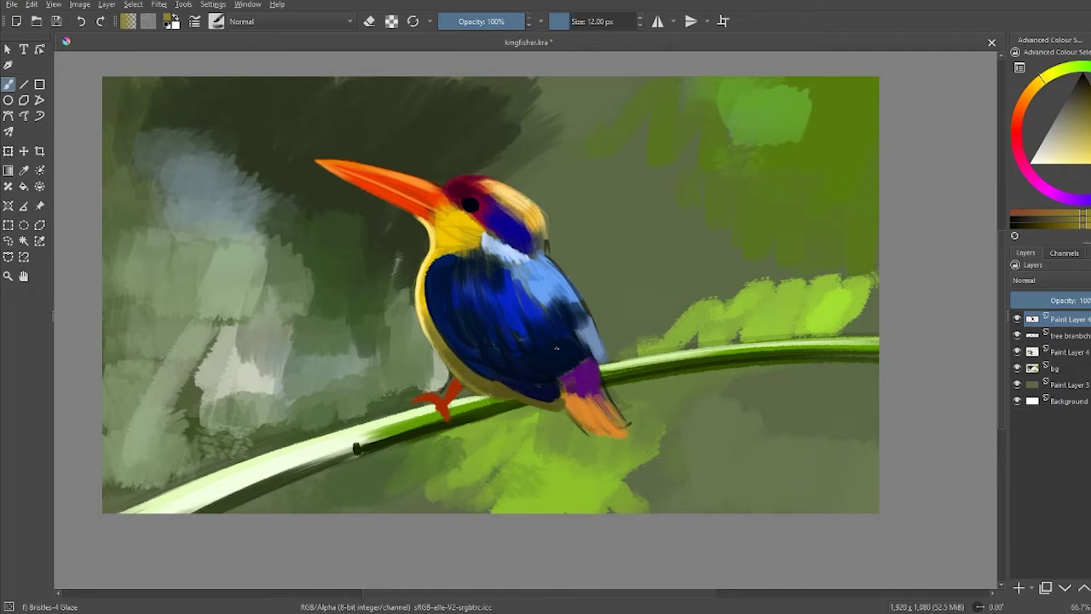
Step: Add orange to the bird's tail with a 14 px brush
left_click(1026, 109)
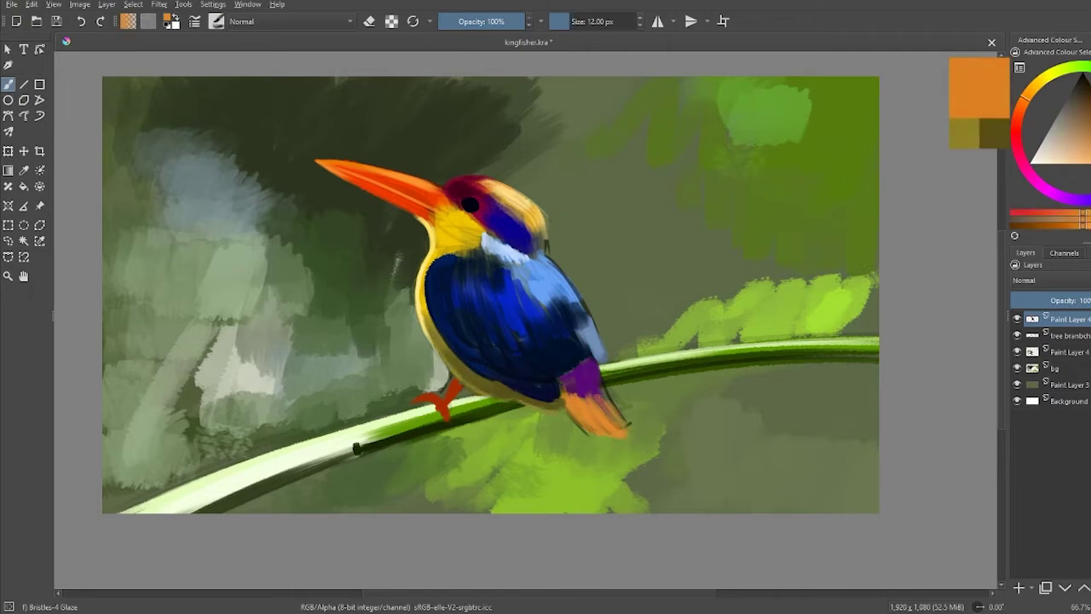
key("bracketright")
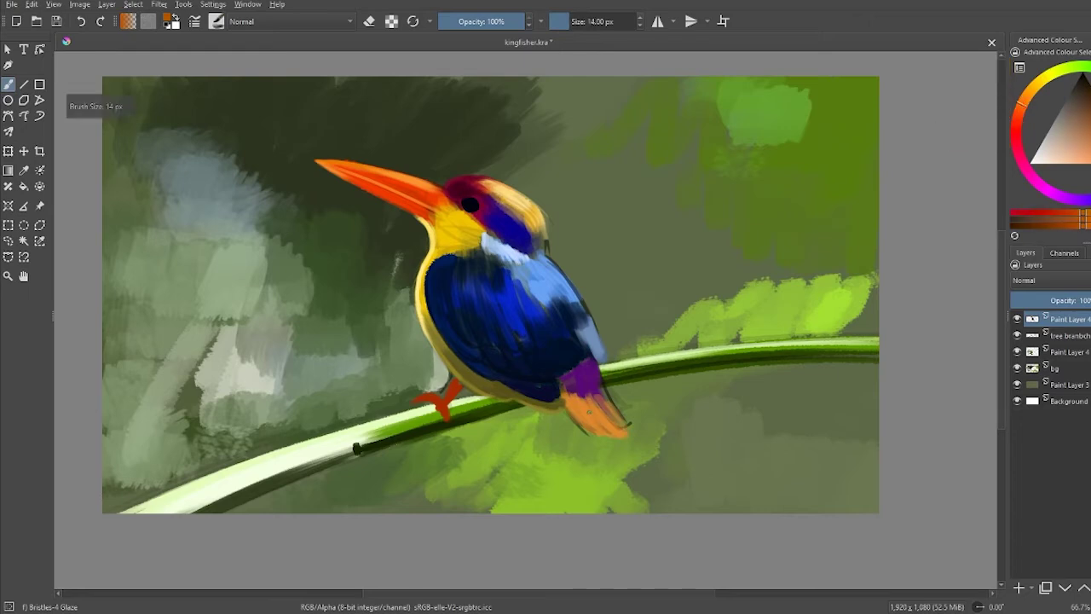
mouse_move(580, 401)
left_mouse_down()
mouse_move(599, 428)
mouse_move(629, 431)
left_mouse_up()
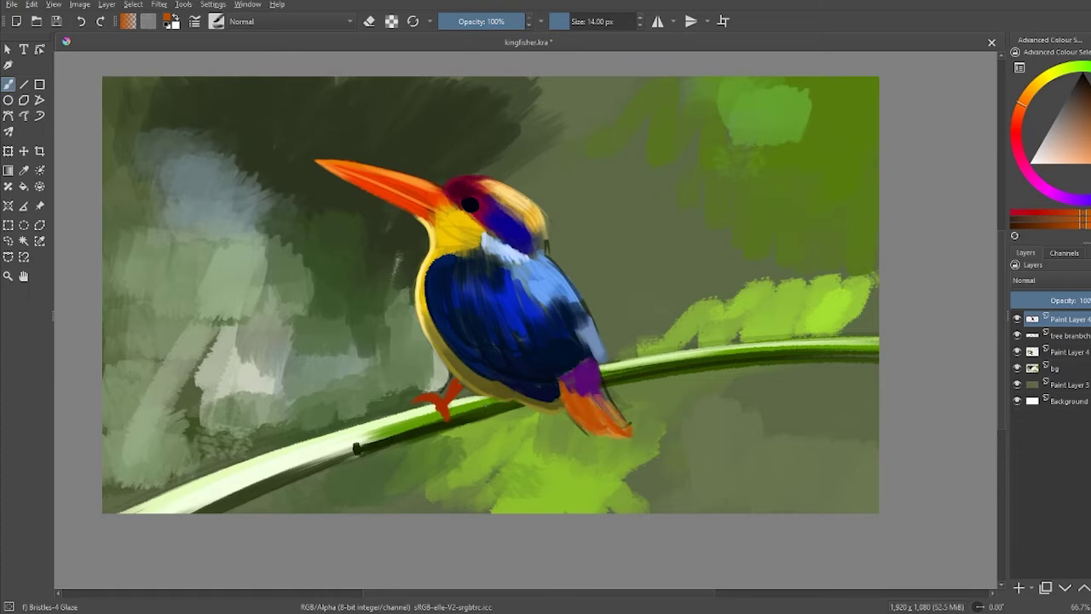
Step: Erase the old orange feet and repaint a smaller orange foot on the branch
key("e")
mouse_move(454, 385)
left_mouse_down()
mouse_move(445, 400)
mouse_move(414, 404)
left_mouse_up()
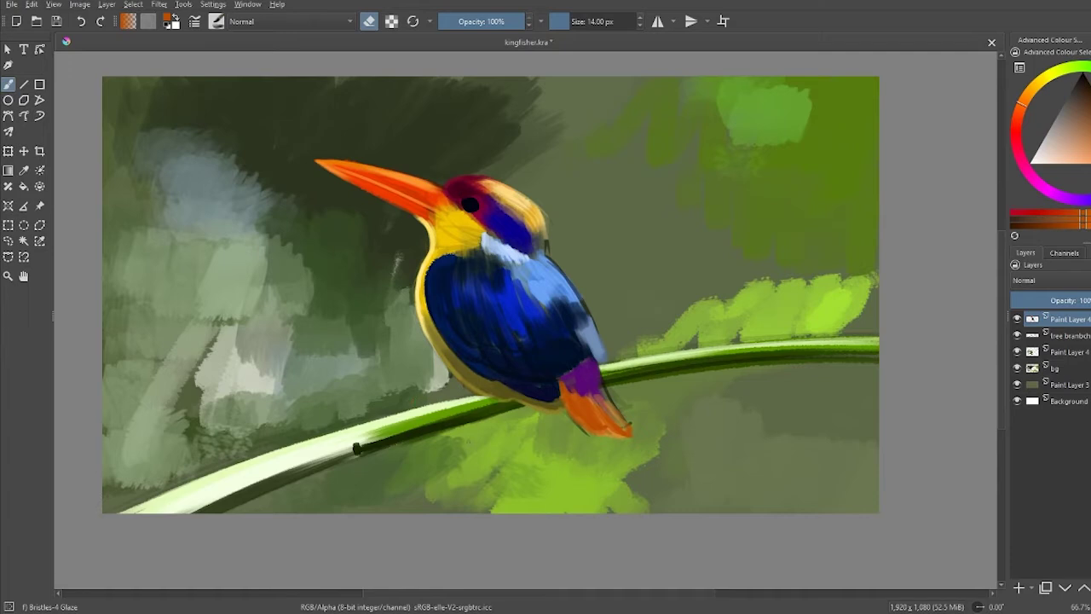
key("e")
left_click(465, 220, "ctrl")
left_click(469, 223, "ctrl")
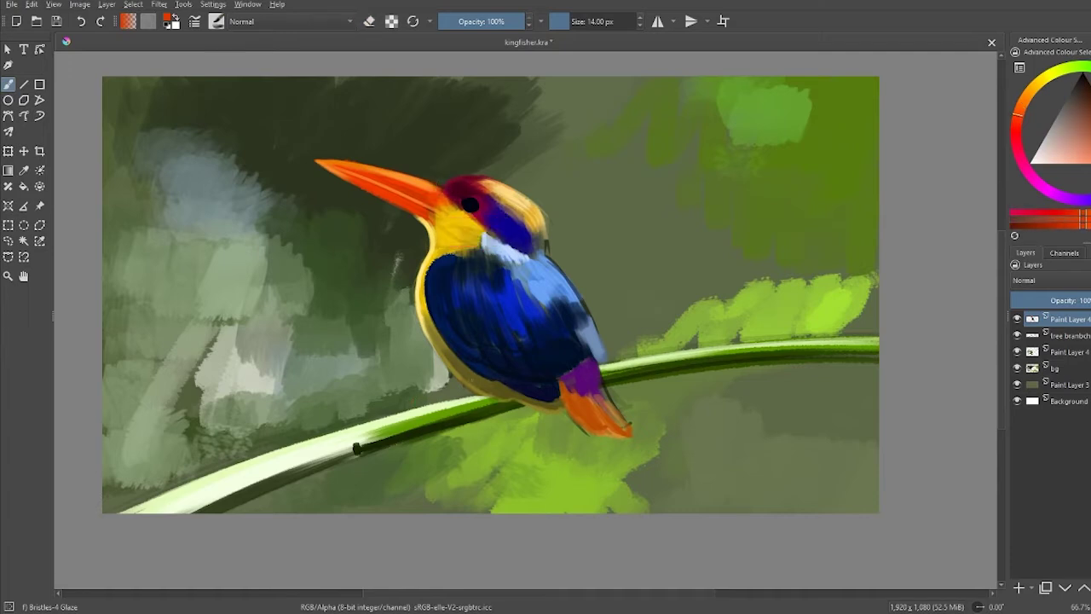
mouse_move(451, 406)
left_mouse_down()
mouse_move(470, 396)
mouse_move(462, 414)
mouse_move(424, 403)
left_mouse_up()
Step: Zoom in, sample the throat yellow and smooth the throat and neck with a 20 px brush
scroll(657, 304, "up", 3)
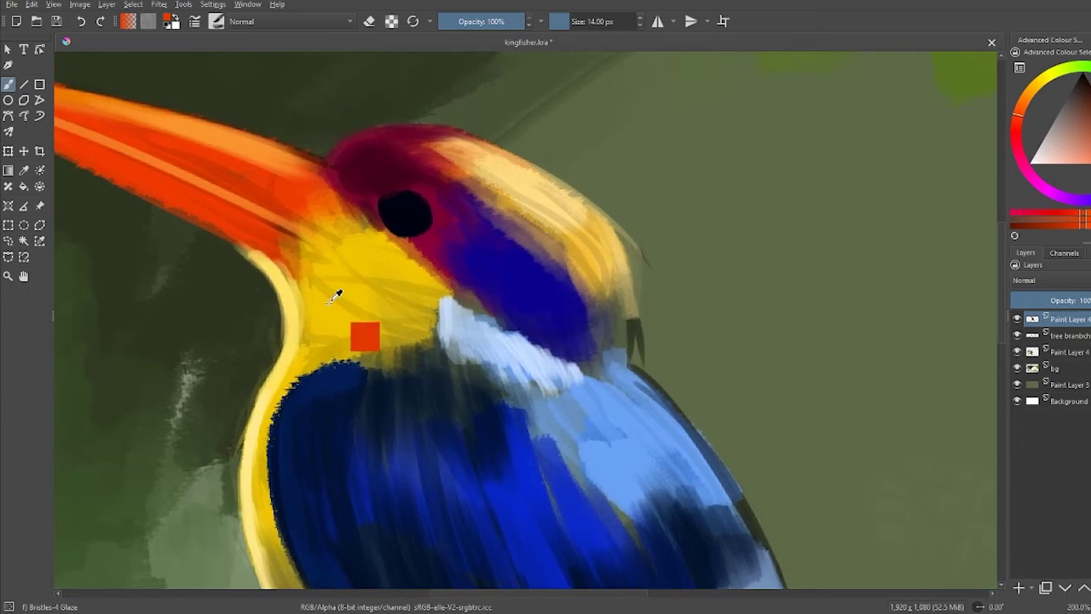
left_click(336, 292, "ctrl")
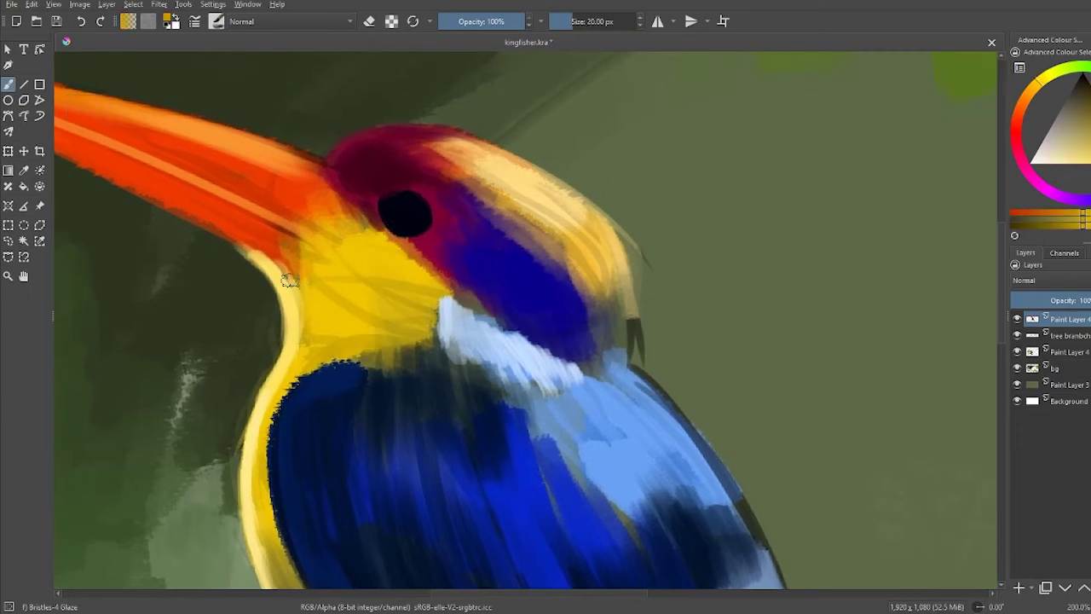
key("bracketright")
key("bracketright")
mouse_move(310, 344)
left_mouse_down()
mouse_move(324, 336)
mouse_move(312, 261)
mouse_move(351, 355)
left_mouse_up()
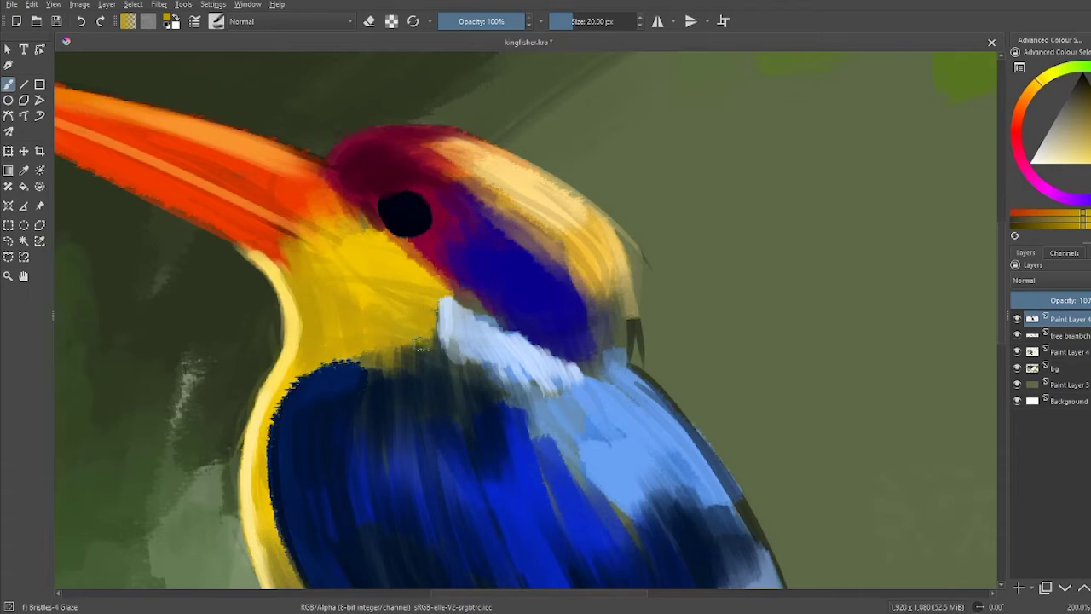
left_click(461, 247, "ctrl")
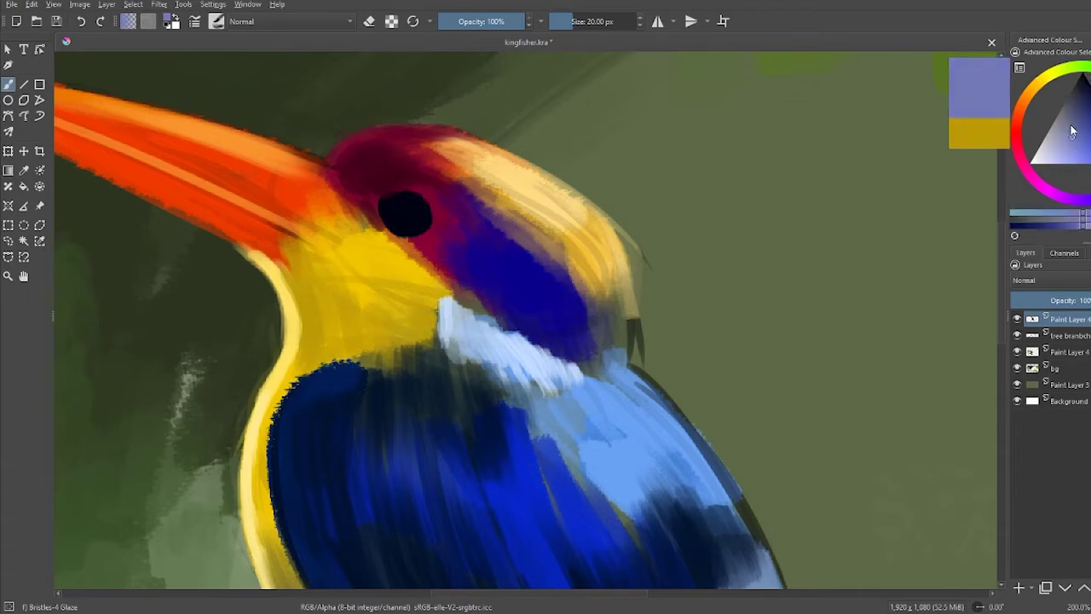
key("bracketleft")
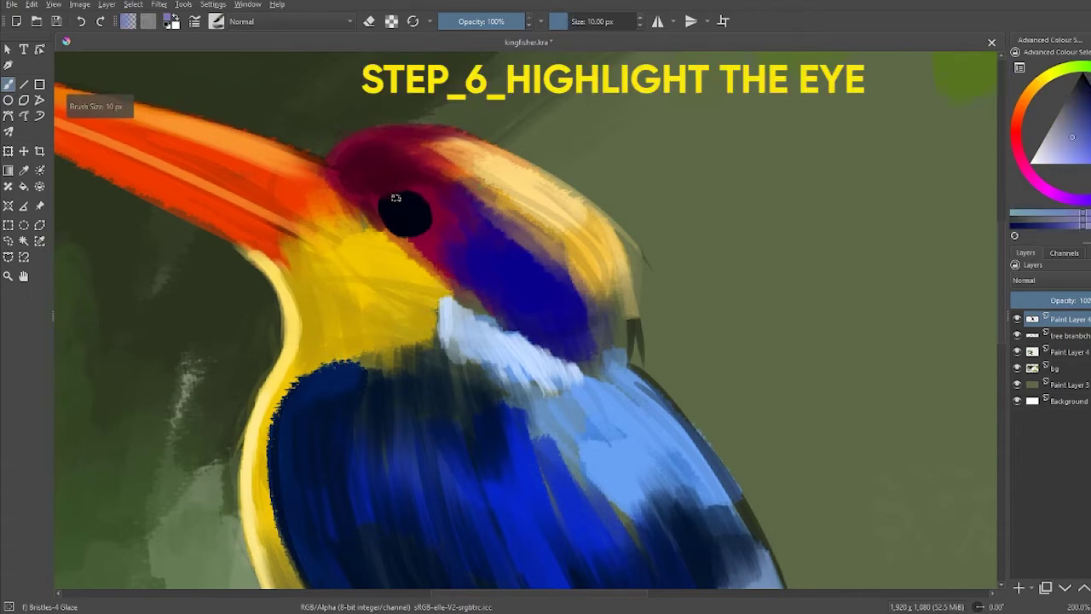
Step: Paint a light highlight arc and thin rim inside the eye at 8 then 6 px
key("bracketleft")
key("bracketleft")
left_click_drag(382, 207, 412, 229)
key("bracketleft")
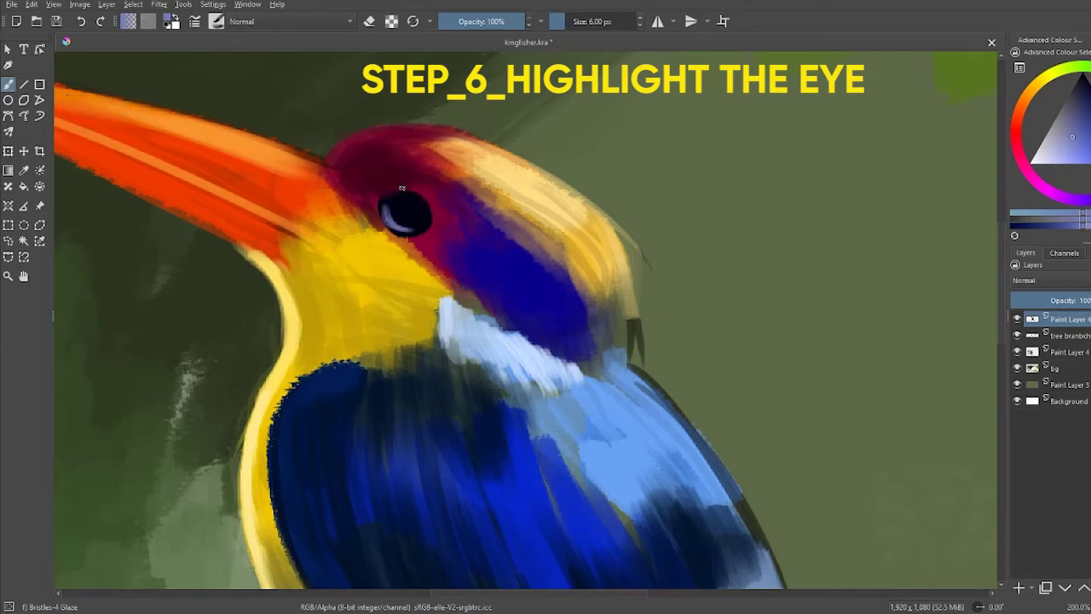
left_click_drag(388, 192, 432, 213)
left_click_drag(401, 195, 432, 218)
Step: Thin the rim with dark paint and repaint the highlight along the eye's right rim; brush to 3 px
left_click_drag(1074, 139, 1085, 83)
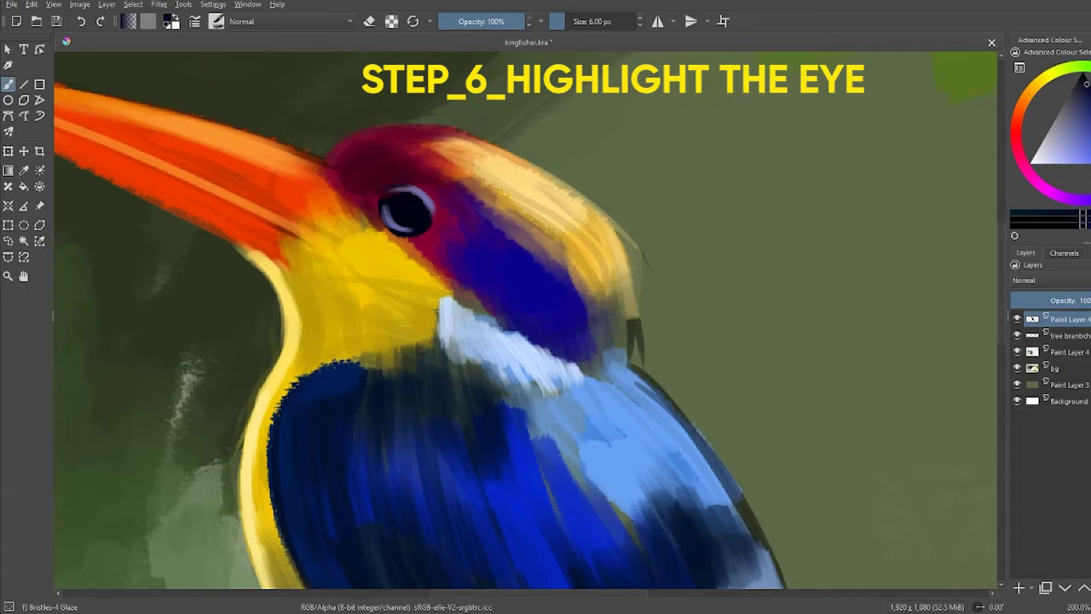
left_click_drag(402, 185, 421, 191)
left_click_drag(431, 210, 390, 188)
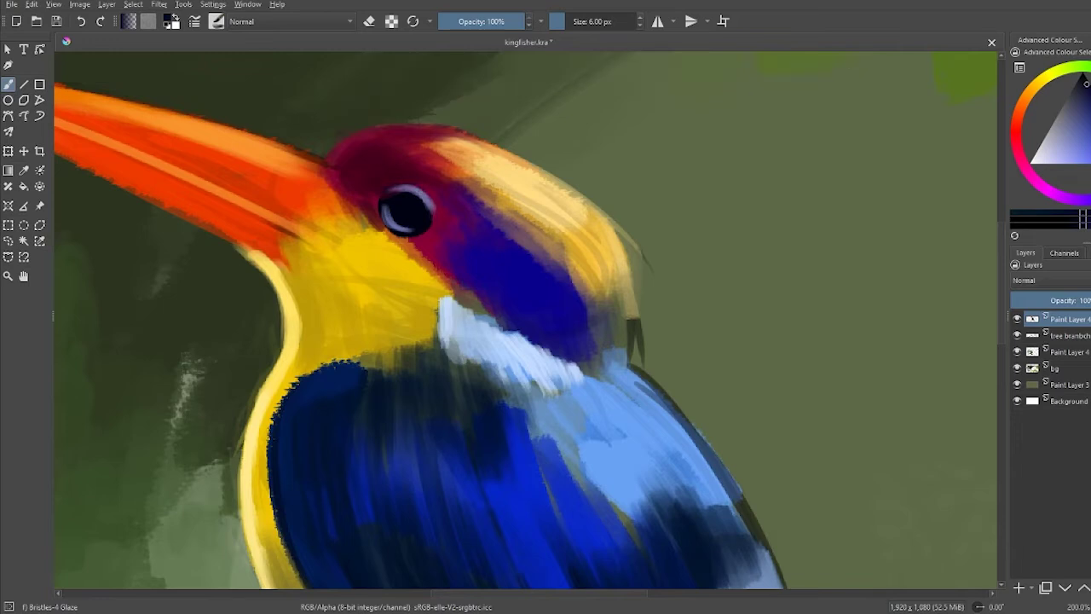
key("ctrl+z")
left_click(1077, 119)
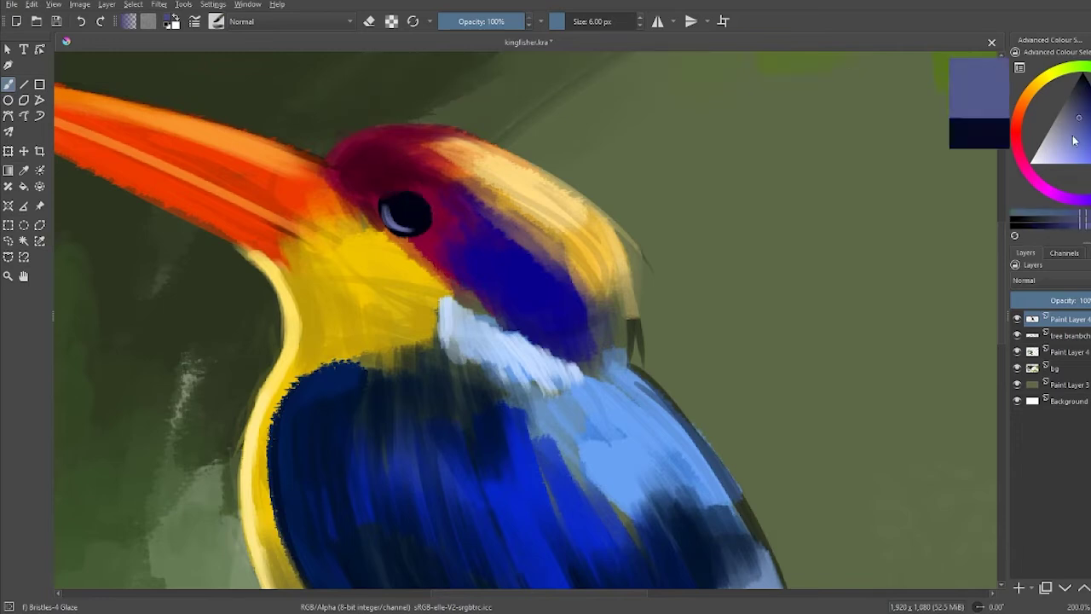
left_click_drag(1073, 141, 1066, 146)
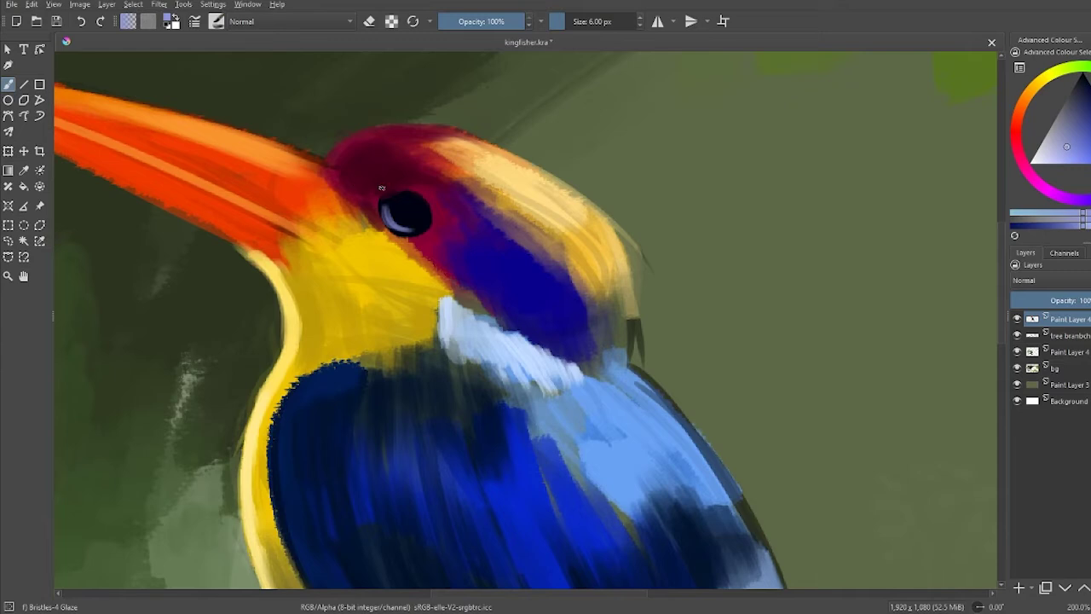
left_click_drag(430, 205, 426, 230)
left_click_drag(1076, 94, 1086, 75)
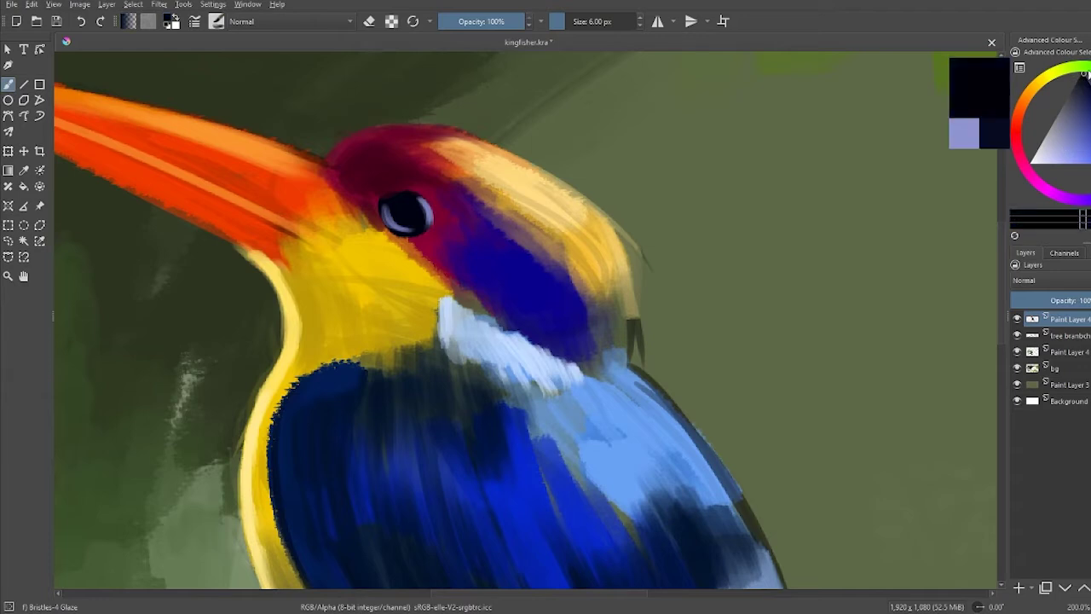
key("bracketleft")
key("bracketleft")
key("bracketleft")
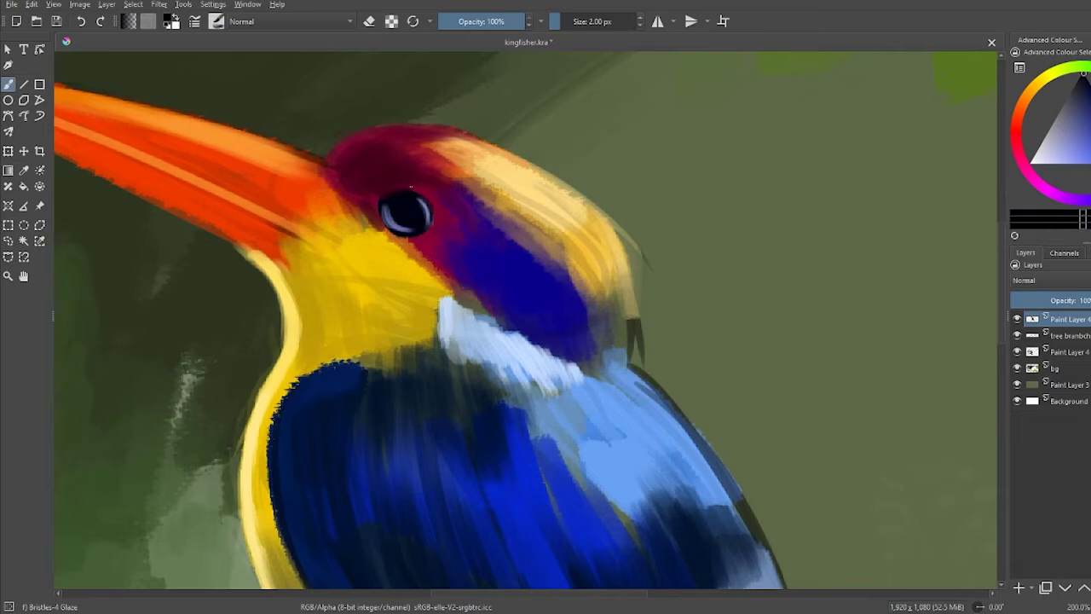
Step: Darken the lower-right of the eye's interior with dark navy at 9 px
left_click_drag(1084, 122, 1084, 96)
left_click_drag(391, 220, 400, 220)
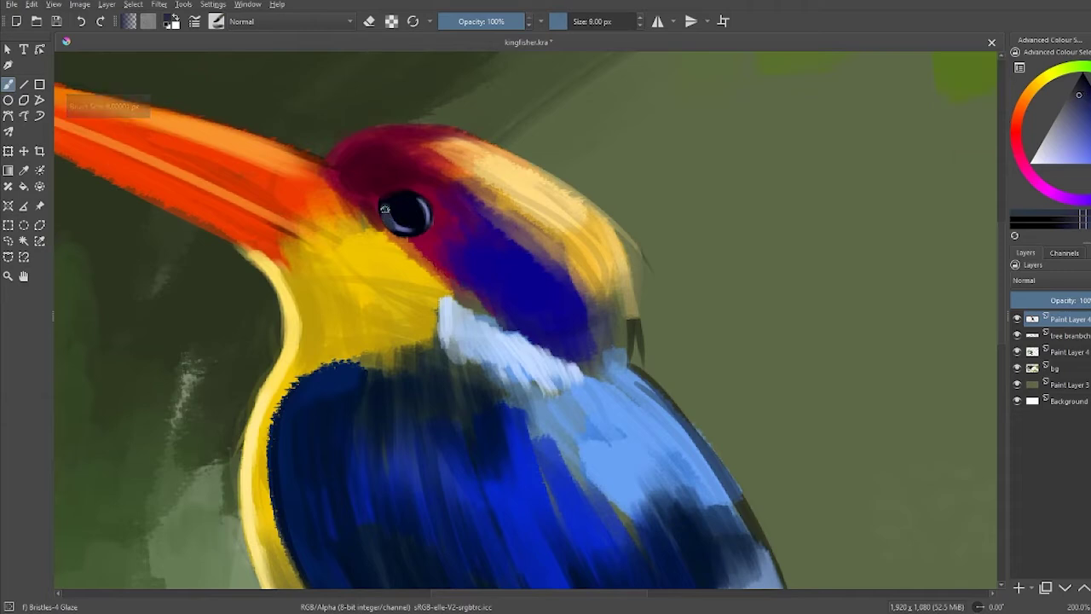
key("bracketright")
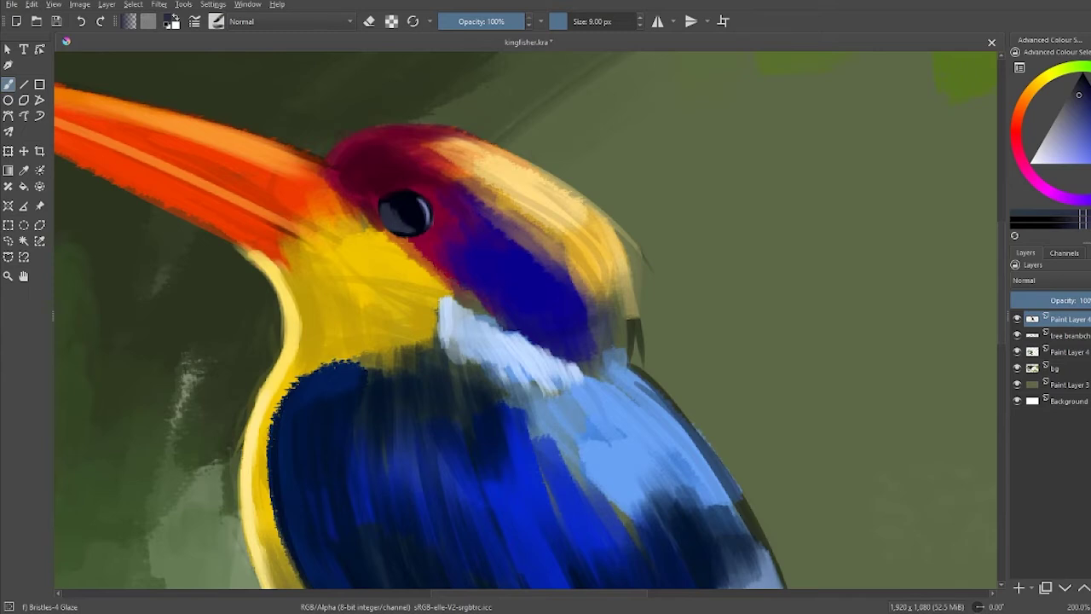
left_click(398, 218, "ctrl")
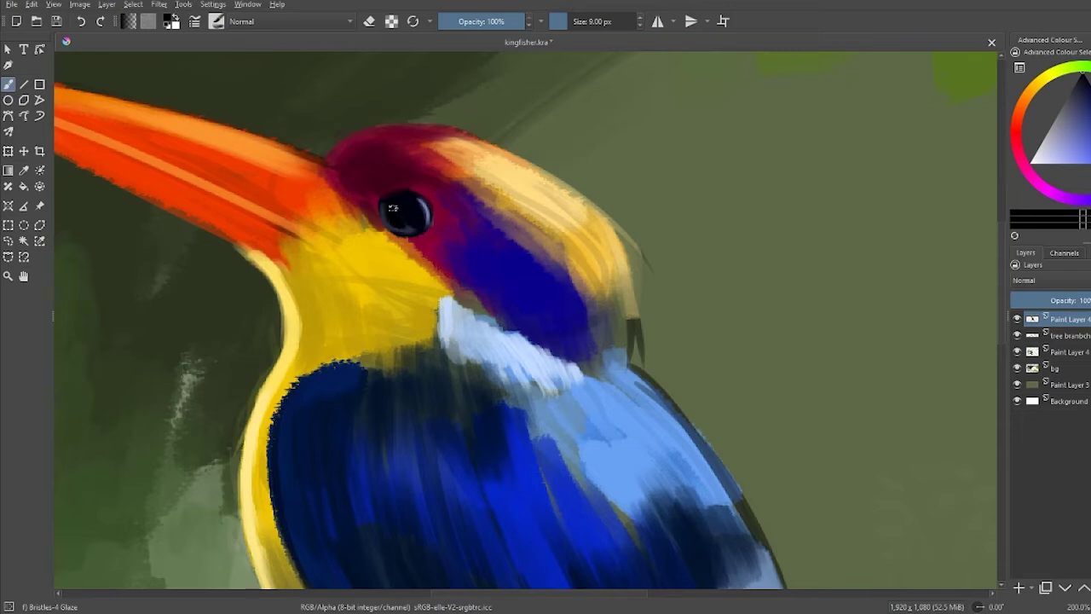
left_click_drag(400, 224, 414, 227)
Step: Dab a light blue reflection into the eye, then pick a paler tone and shrink the brush to 3 px
left_click(401, 213, "ctrl")
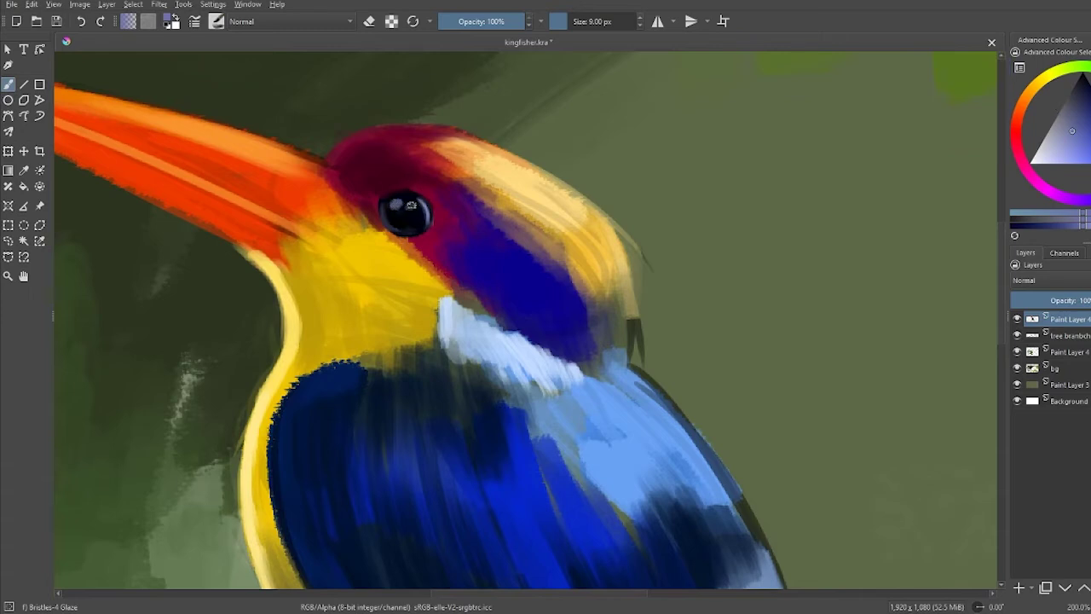
left_click_drag(410, 205, 411, 209)
left_click_drag(1074, 141, 1055, 169)
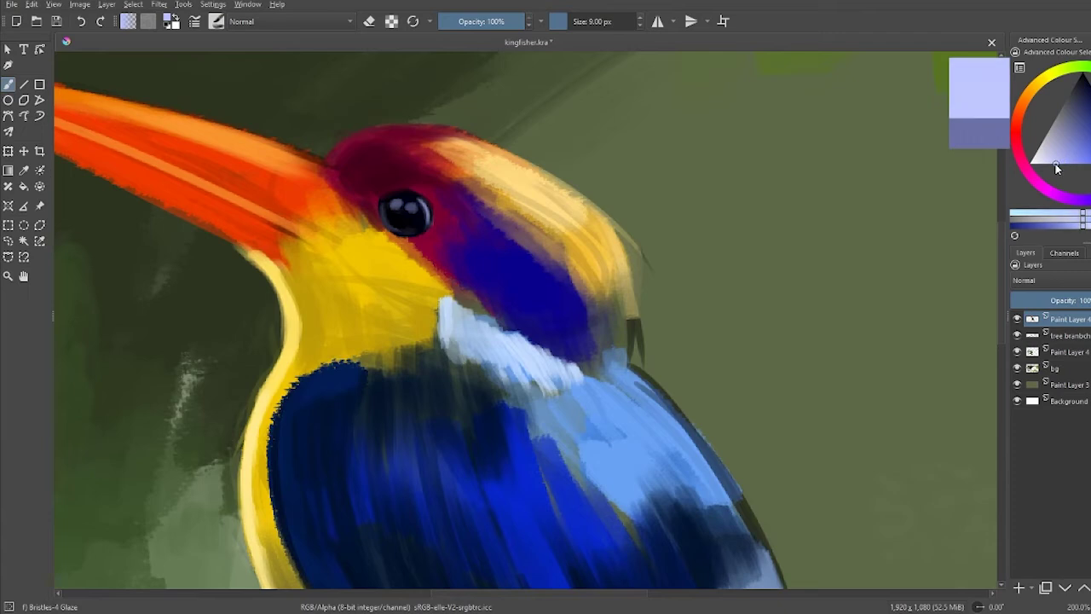
key("bracketleft")
key("bracketleft")
key("bracketleft")
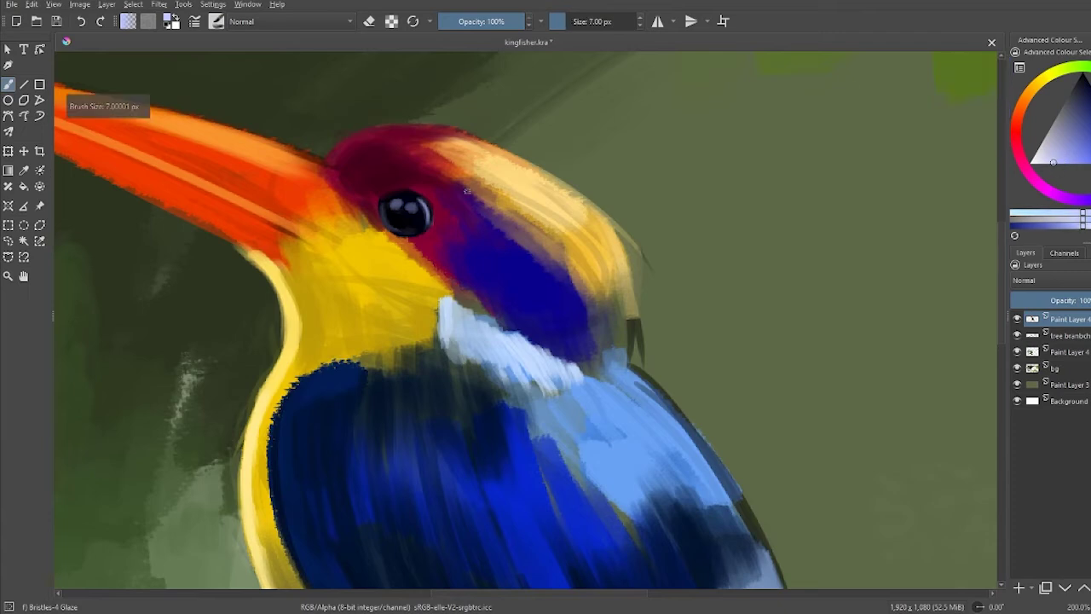
key("bracketleft")
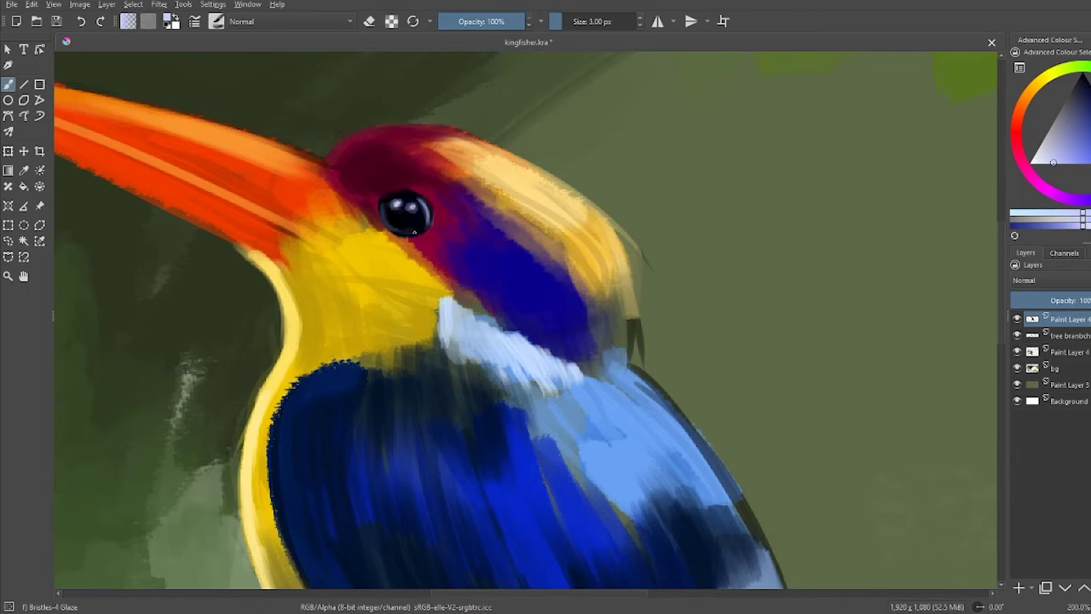
Step: At 11 px, paint dark maroon around the eye and glaze darker tones over throat and upper chest
left_click(409, 223, "ctrl")
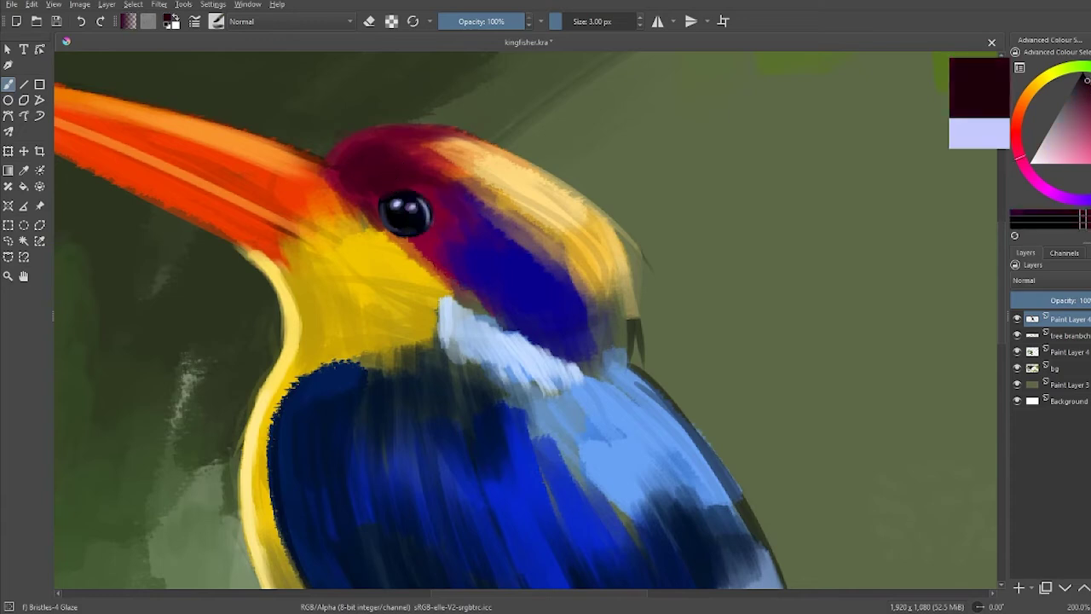
key("bracketright")
key("bracketright")
key("bracketright")
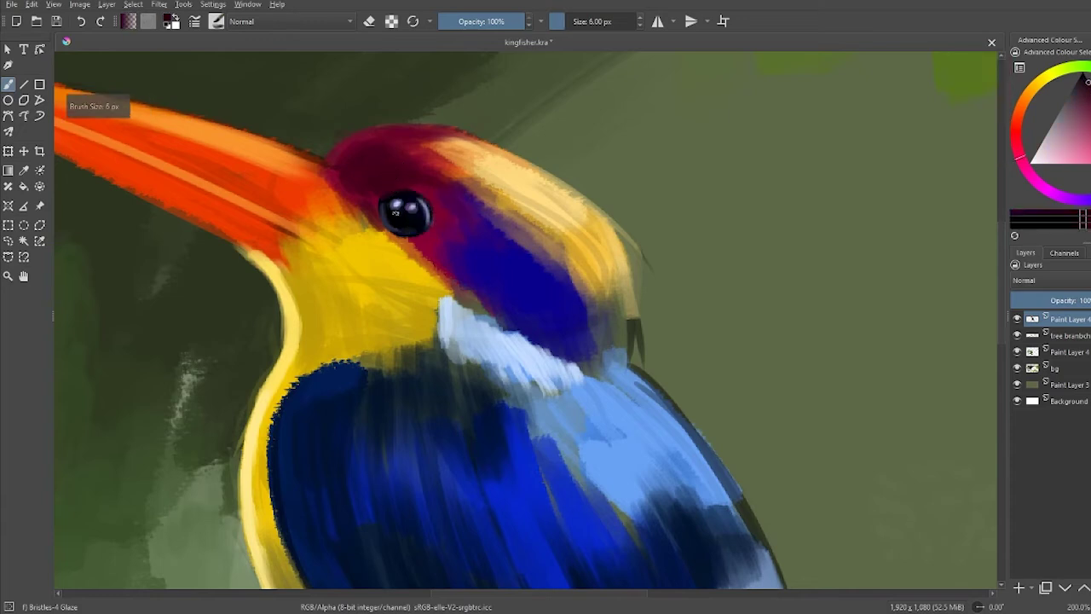
left_click_drag(375, 220, 368, 205)
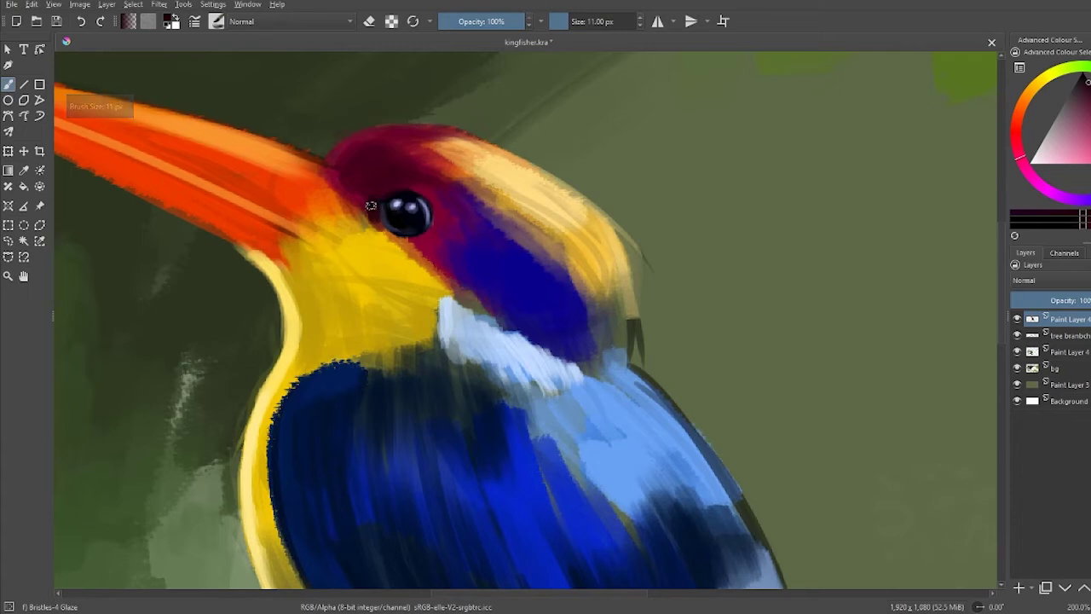
mouse_move(338, 165)
left_mouse_down()
mouse_move(349, 189)
mouse_move(353, 178)
mouse_move(372, 185)
mouse_move(341, 165)
left_mouse_up()
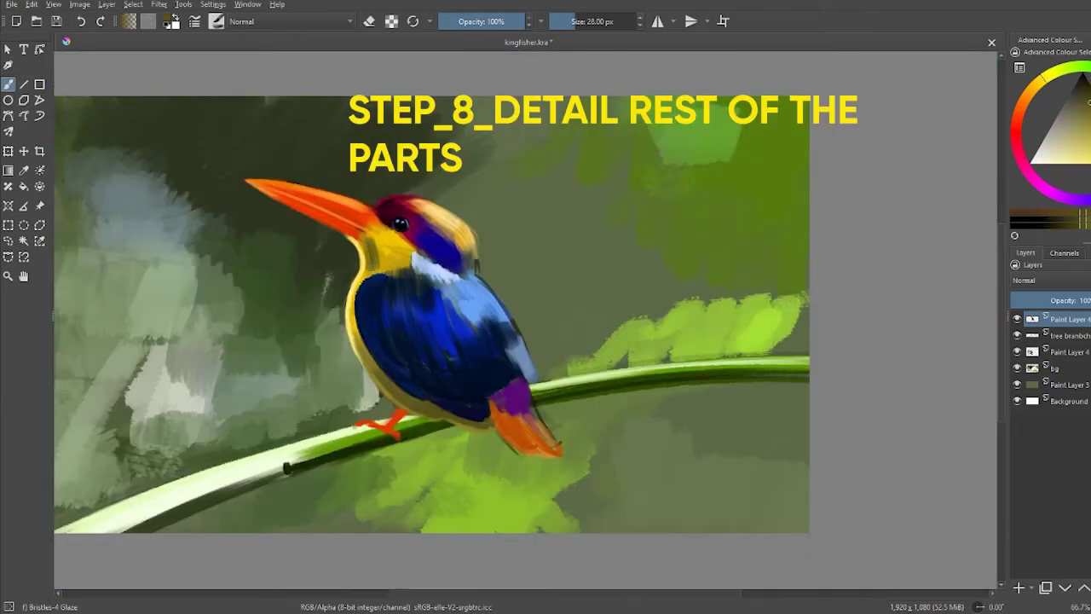
mouse_move(375, 246)
left_mouse_down()
mouse_move(382, 269)
mouse_move(365, 273)
left_mouse_up()
mouse_move(372, 233)
left_mouse_down()
mouse_move(412, 278)
mouse_move(365, 286)
mouse_move(401, 254)
mouse_move(366, 232)
left_mouse_up()
Step: Paint dark red strokes around the head and darken the area around the eye
left_click(445, 204, "ctrl")
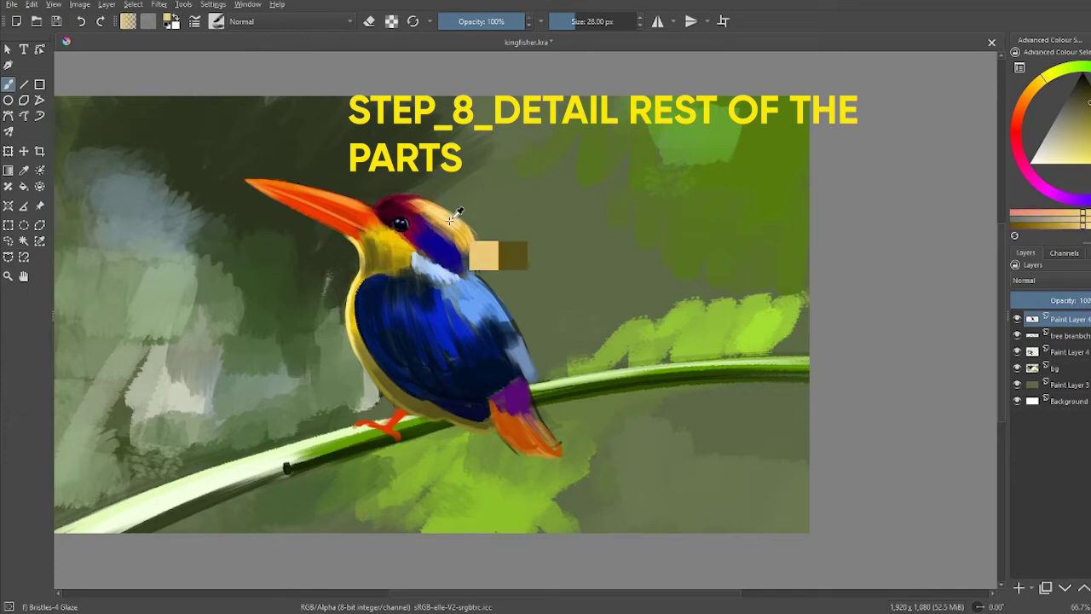
left_click(443, 203, "ctrl")
left_click_drag(468, 264, 427, 220)
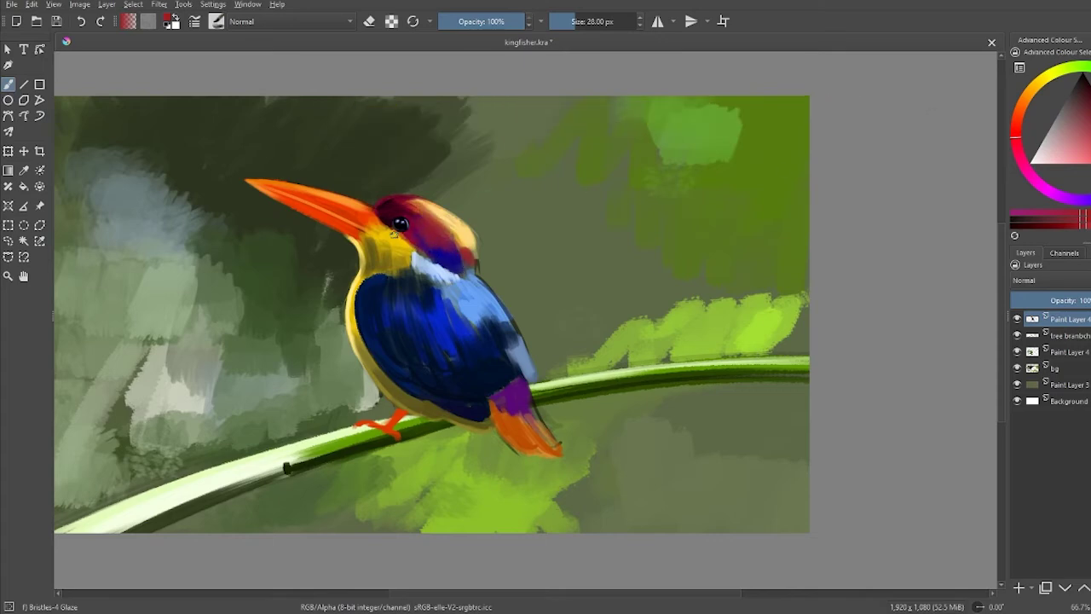
left_click_drag(394, 232, 403, 240)
Step: Lay dark-blue feather strokes across the light-blue breast, darkest on its lower-left
left_click(482, 303, "ctrl")
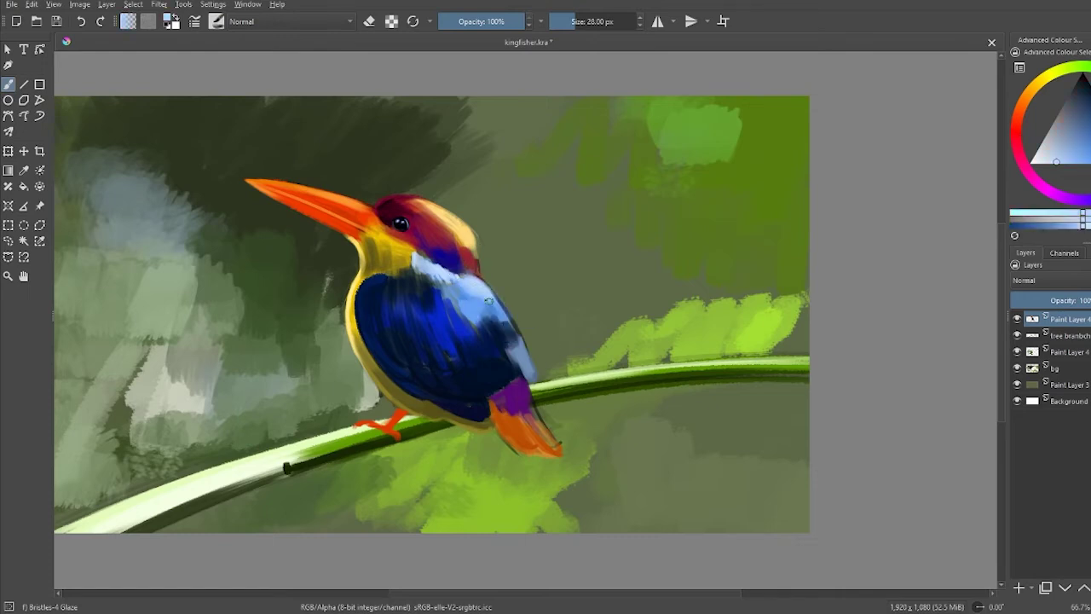
left_click(494, 309, "ctrl")
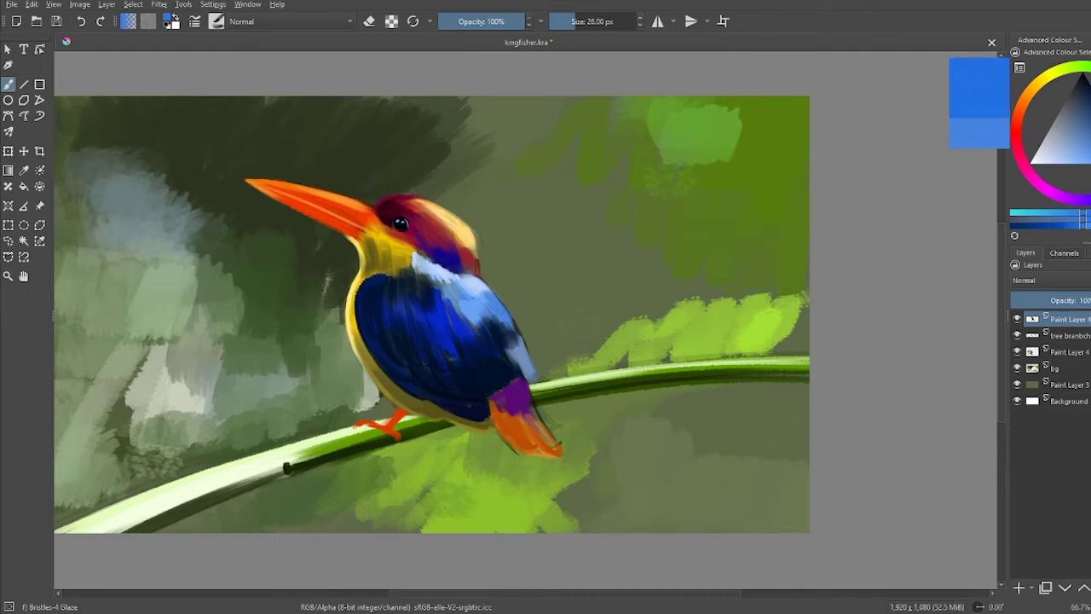
mouse_move(494, 309)
left_mouse_down()
mouse_move(490, 318)
mouse_move(443, 283)
left_mouse_up()
left_click(486, 321, "ctrl")
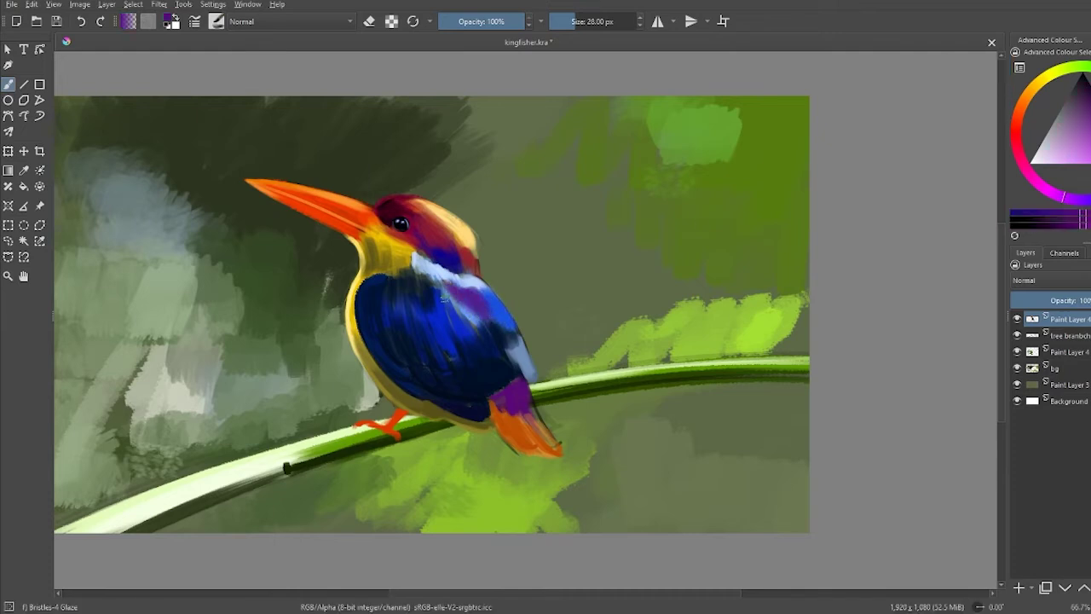
left_click(512, 328, "ctrl")
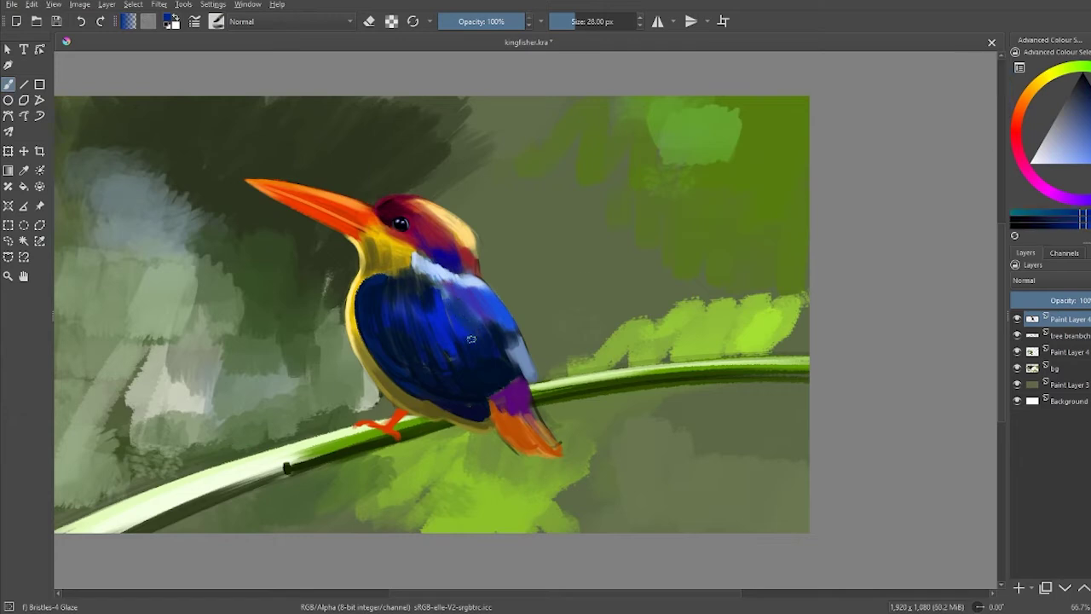
left_click(1049, 125)
left_click_drag(474, 305, 455, 360)
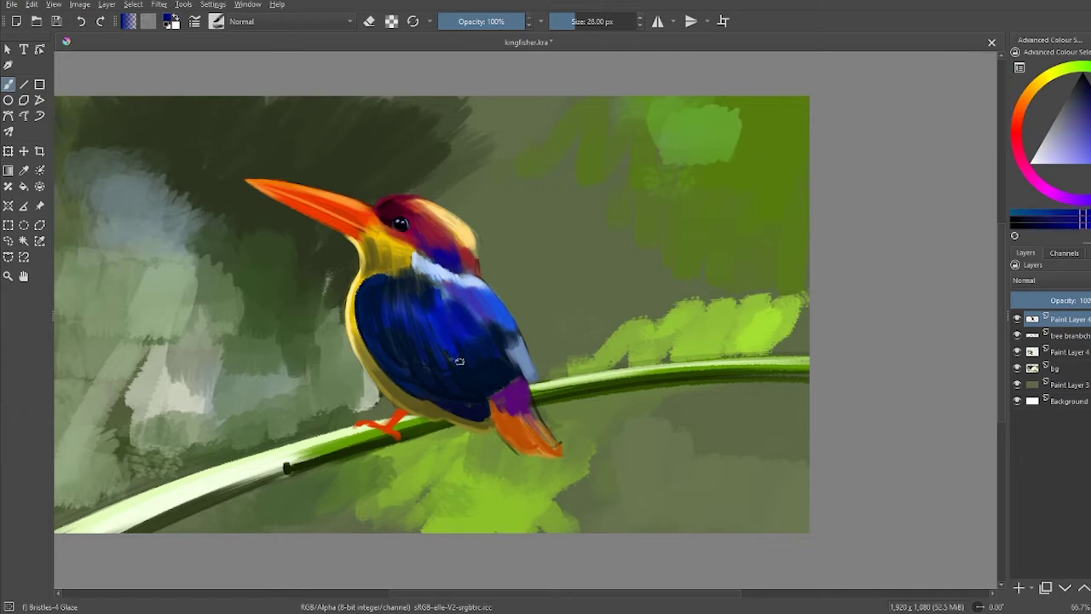
left_click_drag(445, 315, 418, 357)
left_click(1086, 83)
mouse_move(362, 322)
left_mouse_down()
mouse_move(393, 379)
mouse_move(418, 392)
mouse_move(452, 387)
left_mouse_up()
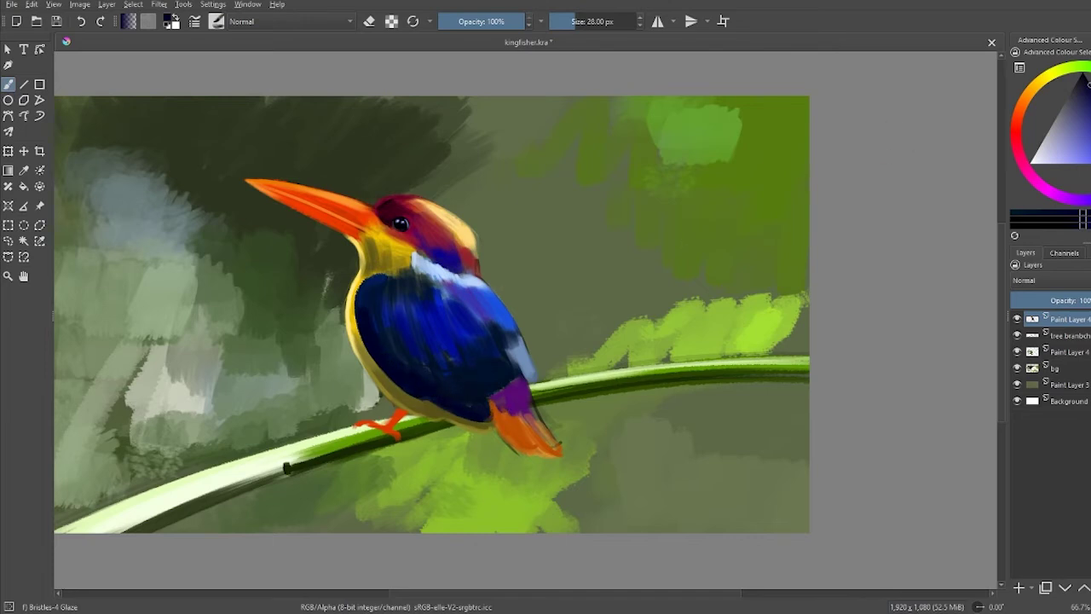
Step: Lay short dark-blue strokes along the lower belly with a 16 px brush
left_click(437, 356, "ctrl")
key("bracketleft")
key("bracketleft")
key("bracketleft")
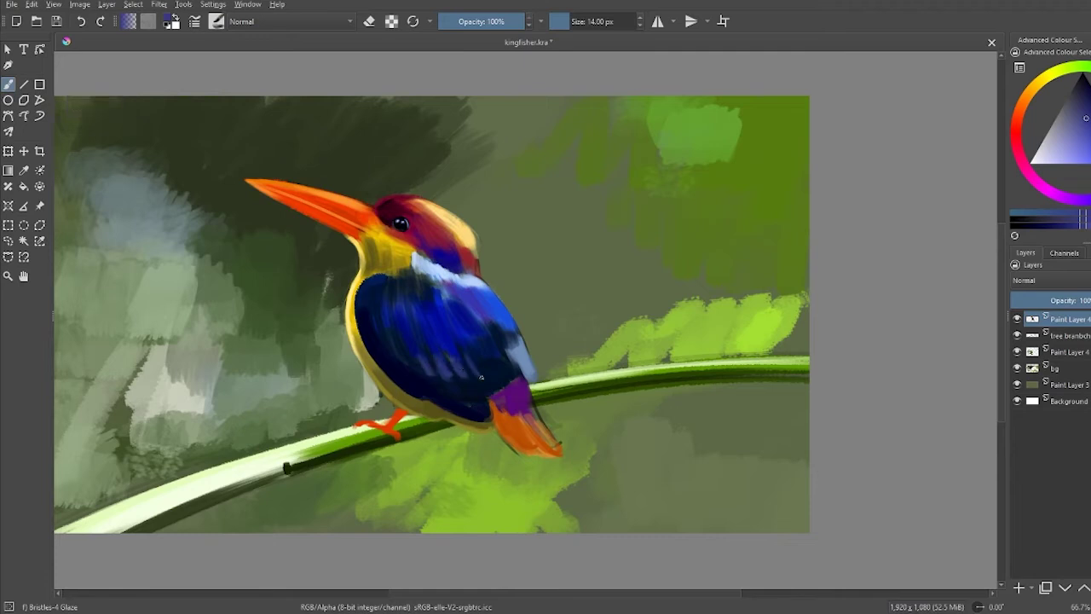
key("bracketright")
mouse_move(421, 378)
left_mouse_down()
mouse_move(445, 393)
mouse_move(483, 385)
mouse_move(509, 401)
left_mouse_up()
Step: Cover the tail base with orange-brown and add a short purple stroke at 8 px
left_click(554, 444, "ctrl")
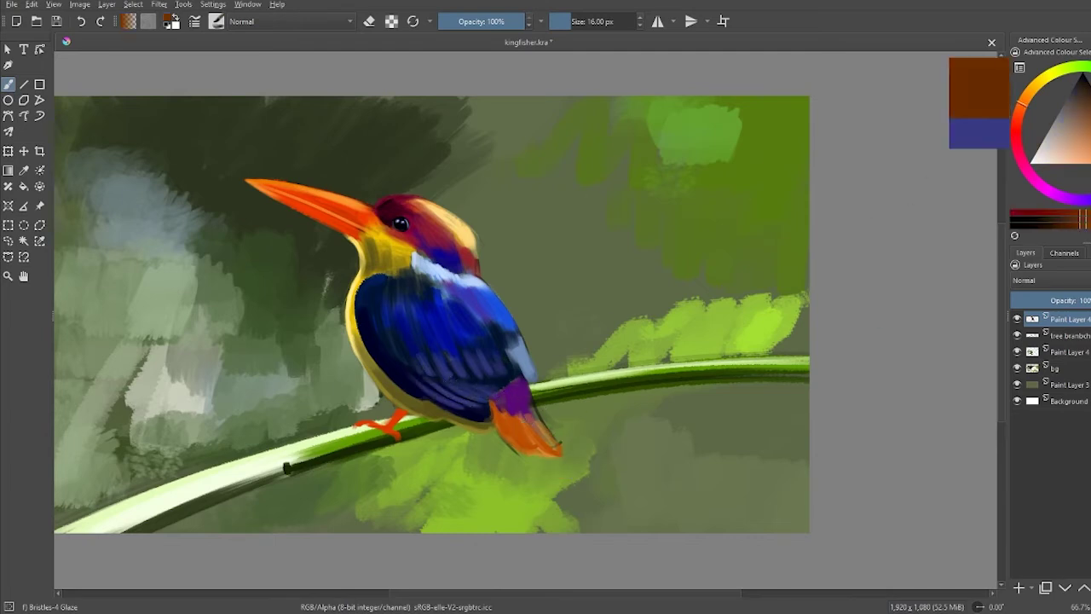
mouse_move(494, 413)
left_mouse_down()
mouse_move(510, 439)
mouse_move(530, 426)
left_mouse_up()
left_click(522, 392, "ctrl")
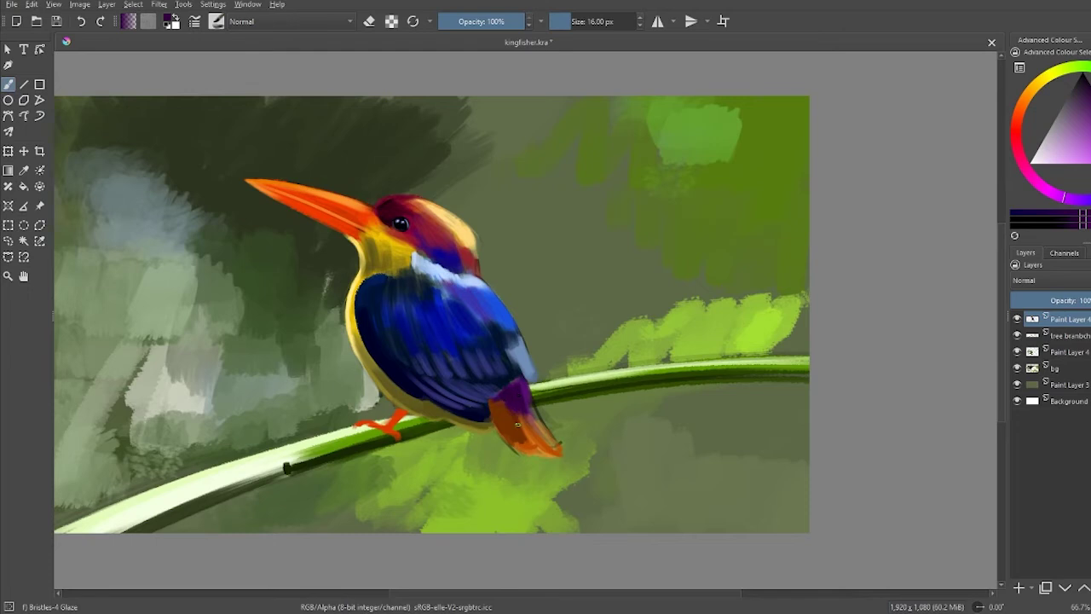
left_click(537, 444, "ctrl")
left_click(492, 406, "ctrl")
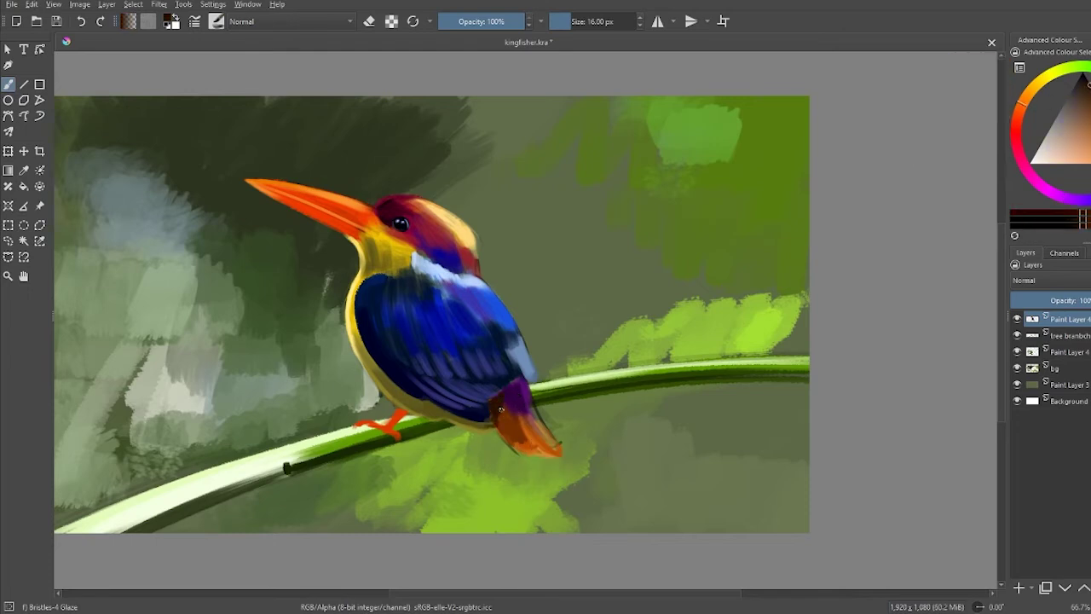
left_click(495, 412, "ctrl")
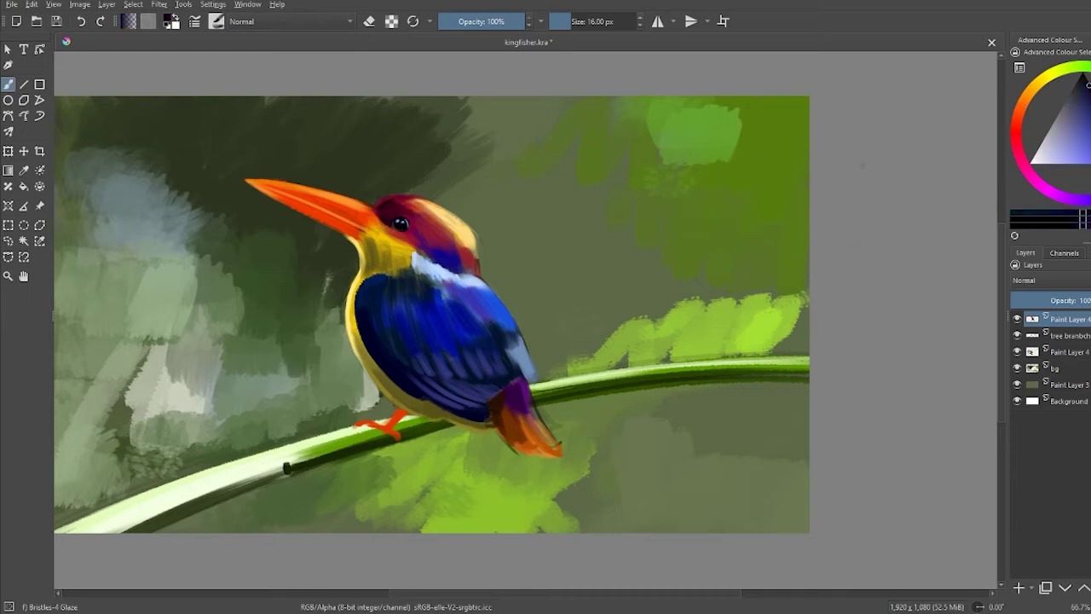
key("bracketleft")
key("bracketleft")
left_click_drag(499, 401, 489, 415)
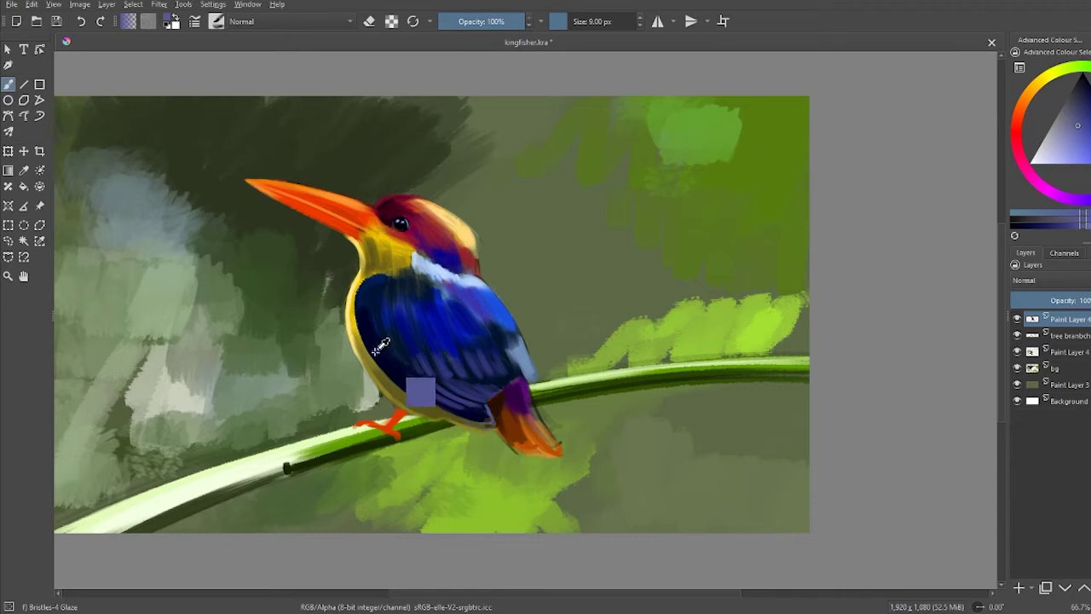
Step: Add pale cream highlights along the yellow belly edge and zoom out
left_click(358, 311, "ctrl")
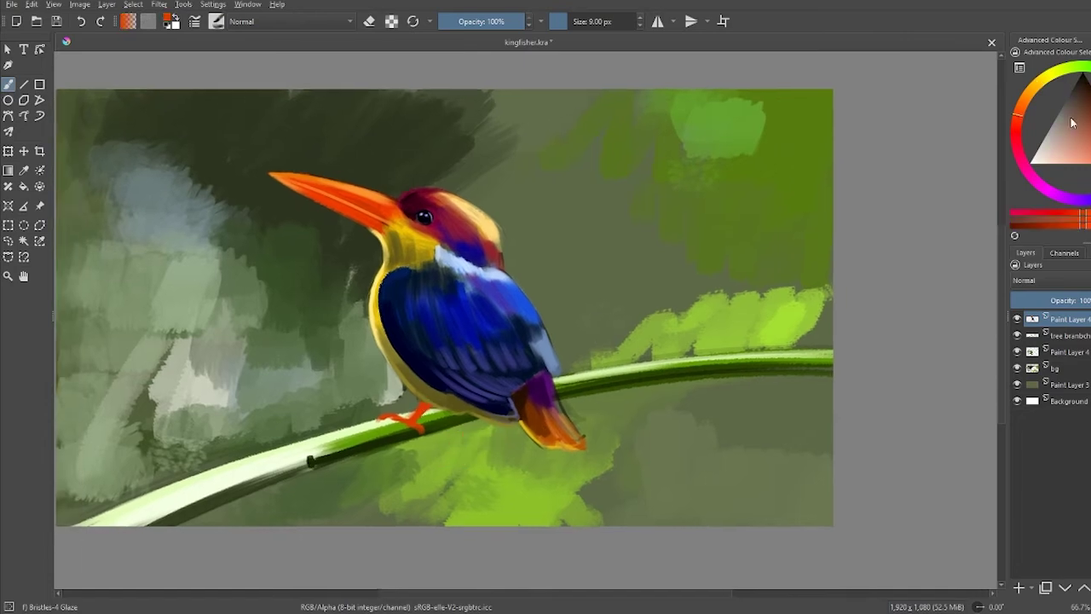
left_click(388, 203, "ctrl")
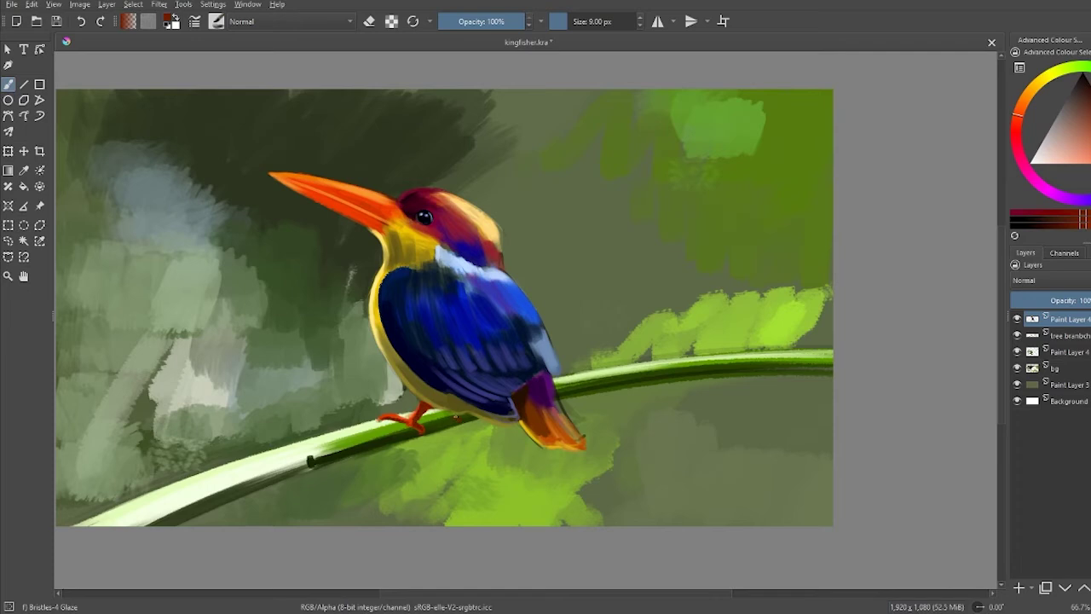
left_click(400, 303, "ctrl")
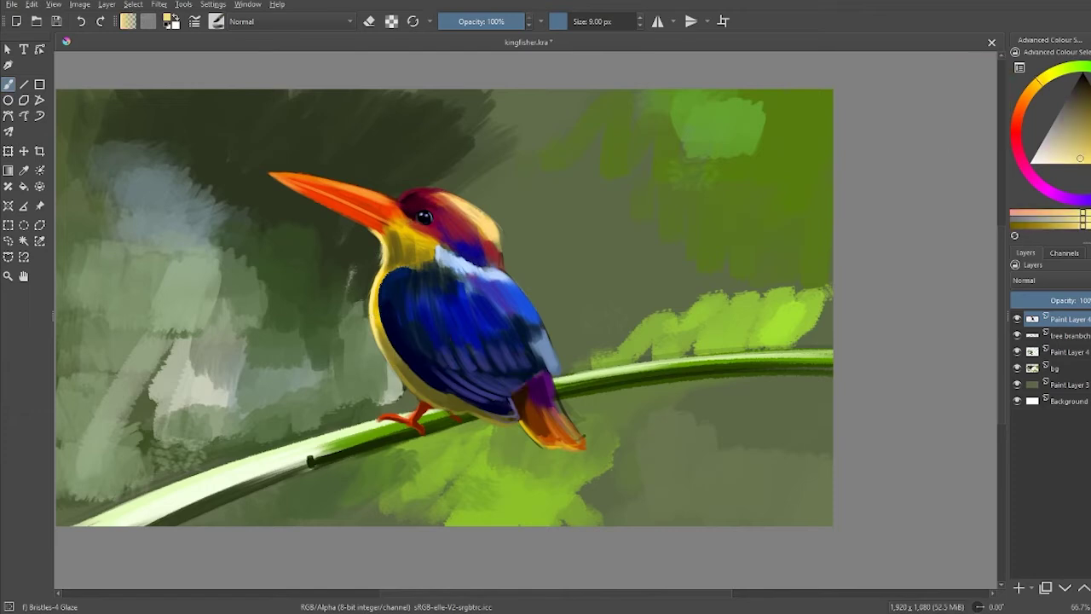
left_click_drag(394, 365, 418, 397)
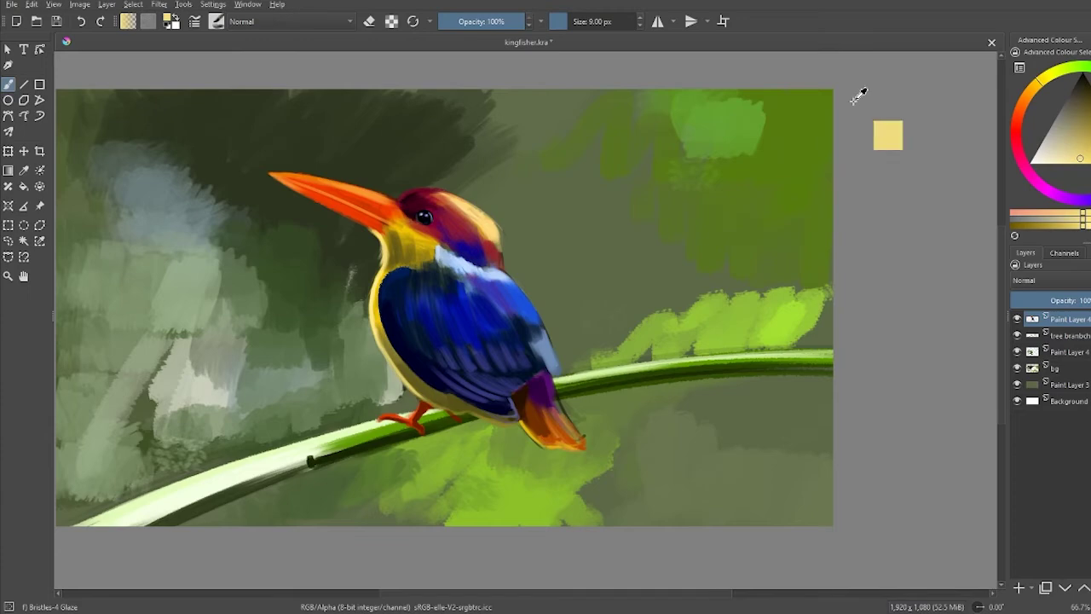
key("minus")
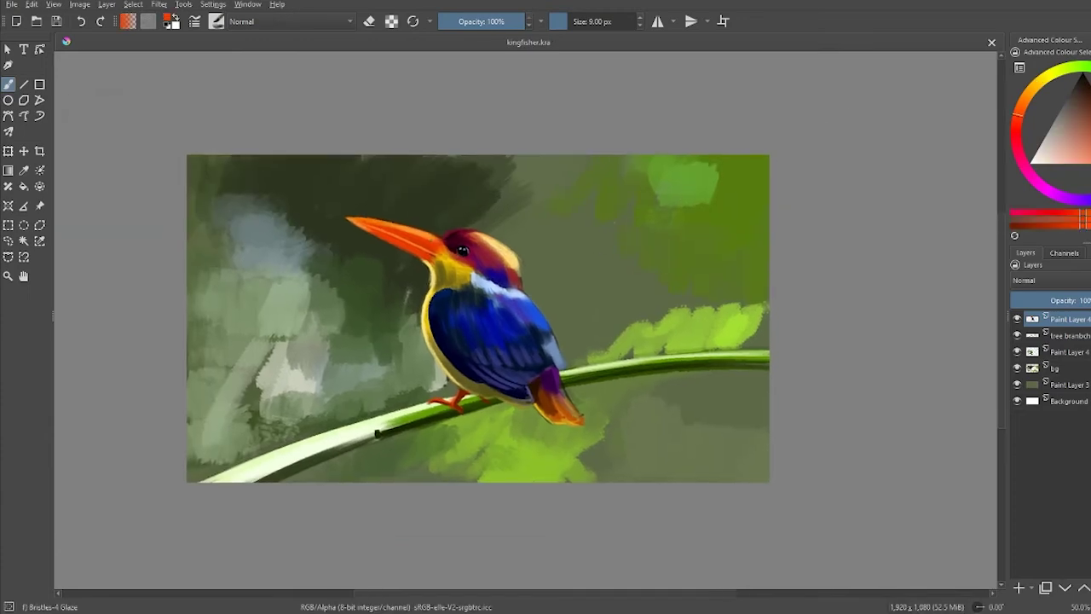
Step: Paint a small red stroke on the beak with a 14 px brush
left_click(493, 242, "ctrl")
scroll(499, 245, "up", 1)
key("bracketright")
key("bracketright")
key("bracketright")
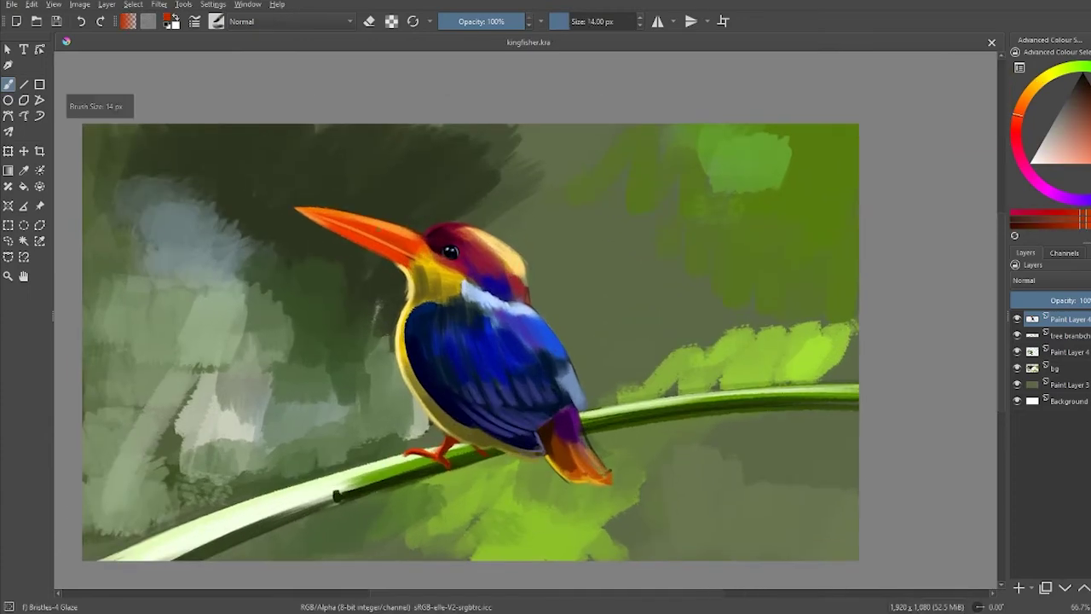
left_click_drag(340, 232, 407, 257)
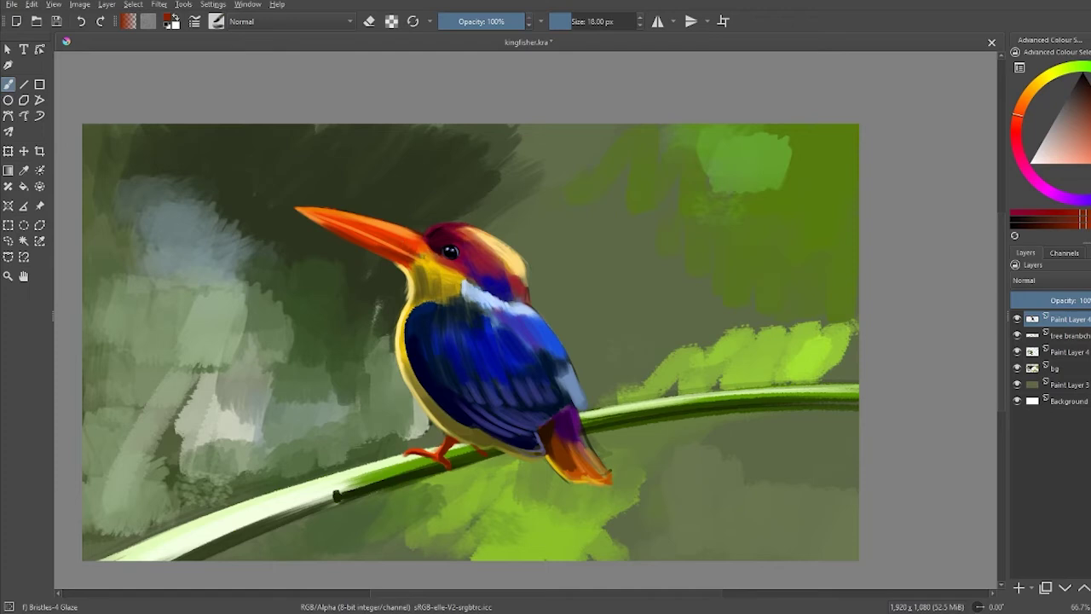
Step: Sample the beak orange, lighten it toward peach, set the brush to 10 px, and rotate-check the canvas
left_click(424, 259, "ctrl")
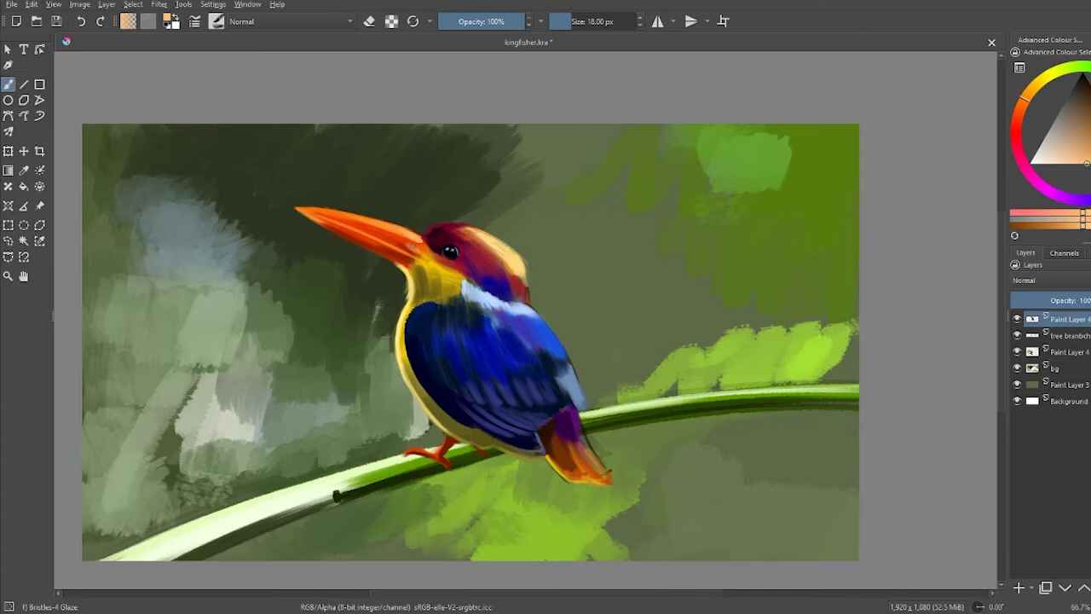
key("l")
key("bracketleft")
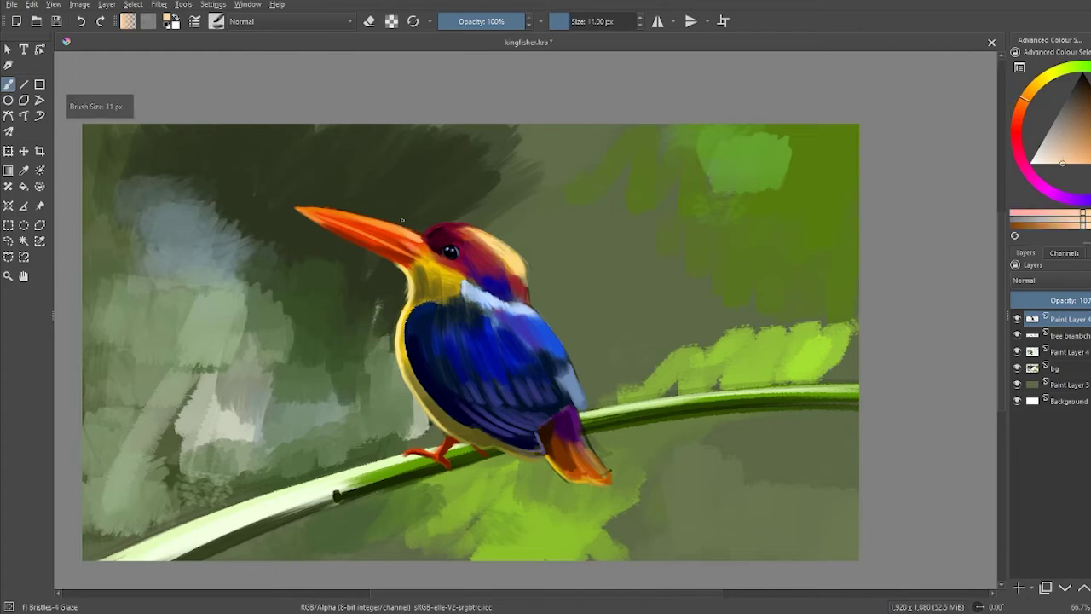
key("bracketleft")
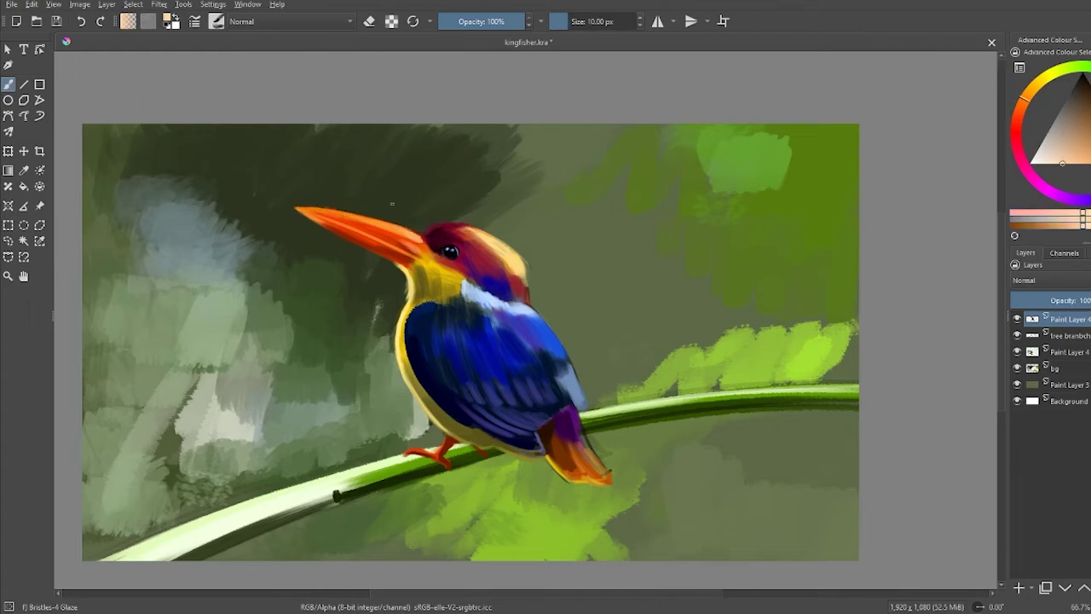
key("4")
key("4")
key("4")
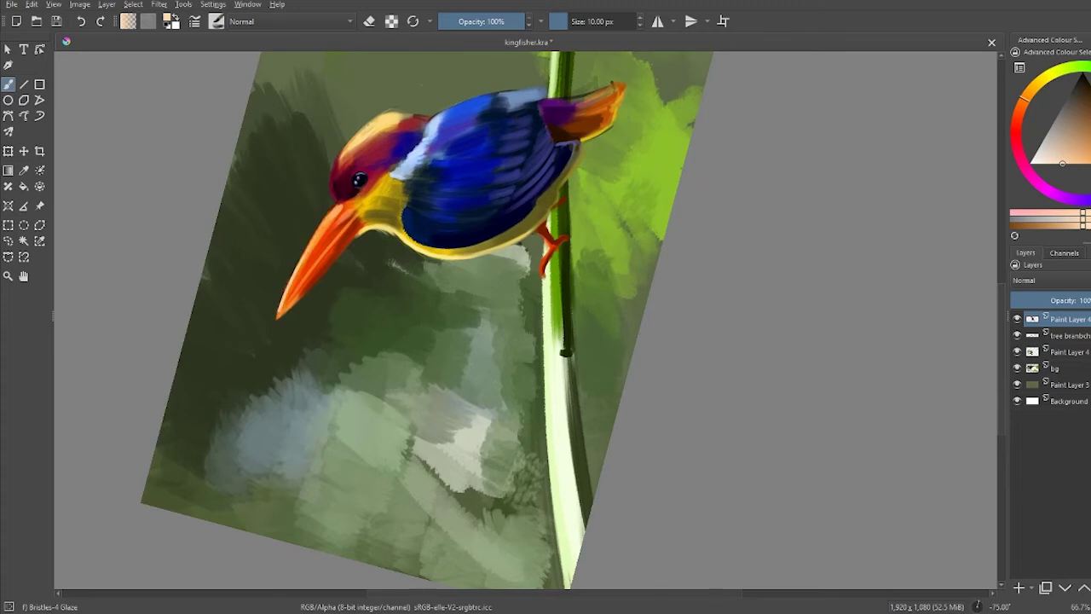
key("5")
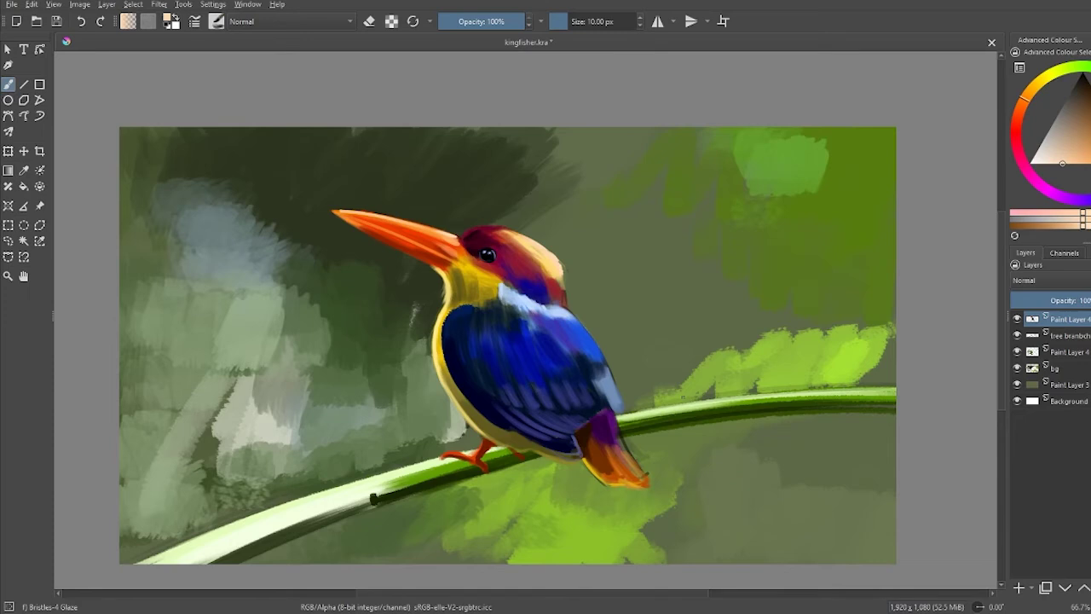
Step: Enlarge the brush to 24 px while sampling tail and wing-tip colours
left_click(601, 431, "ctrl")
left_click_drag(589, 431, 629, 467)
left_click(619, 419, "ctrl")
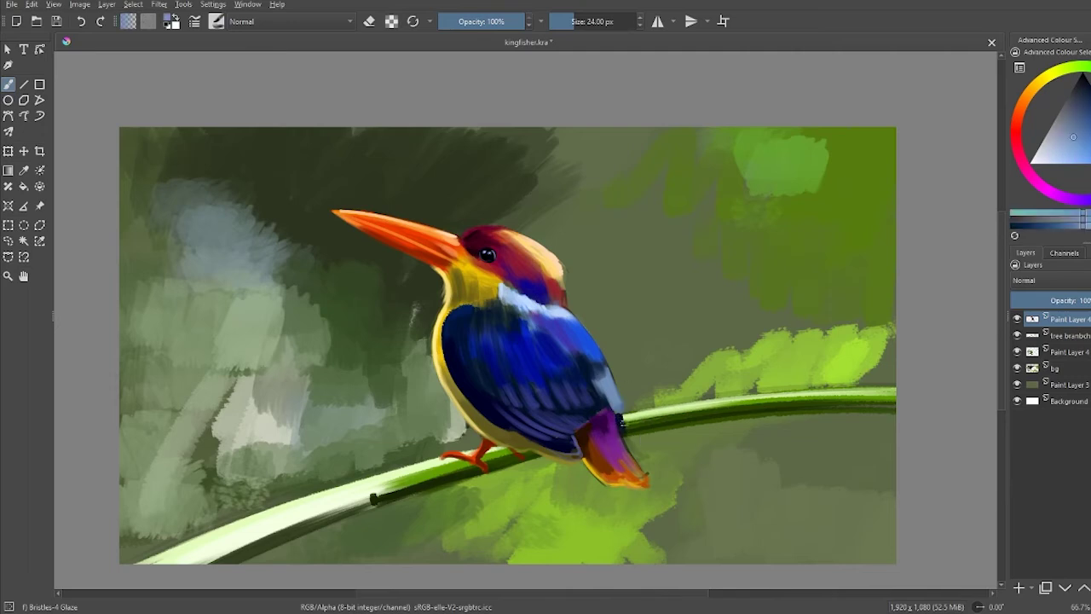
left_click(612, 434, "ctrl")
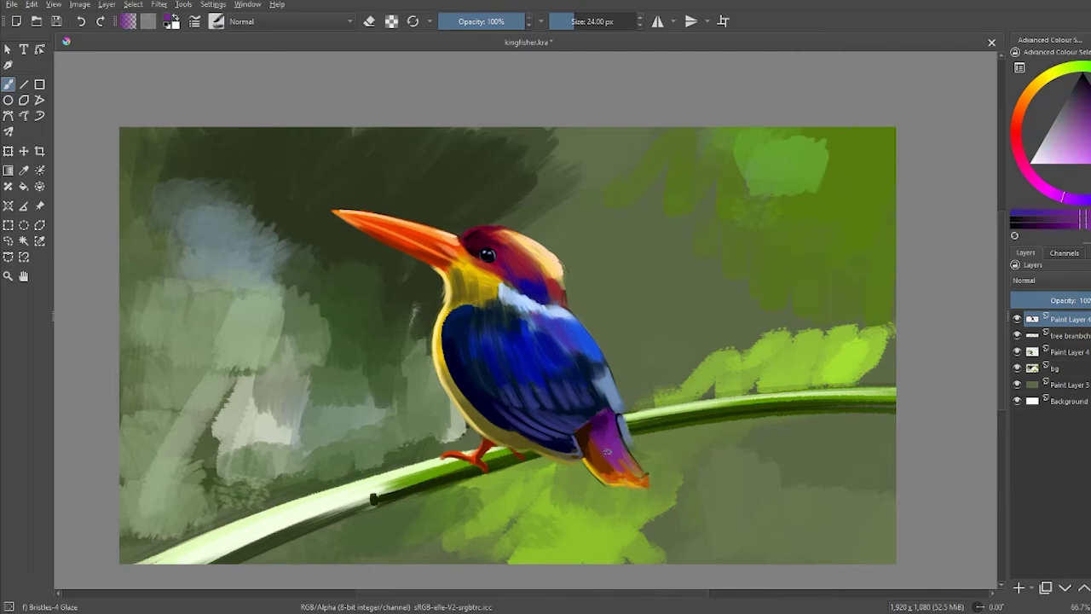
left_click(638, 482, "ctrl")
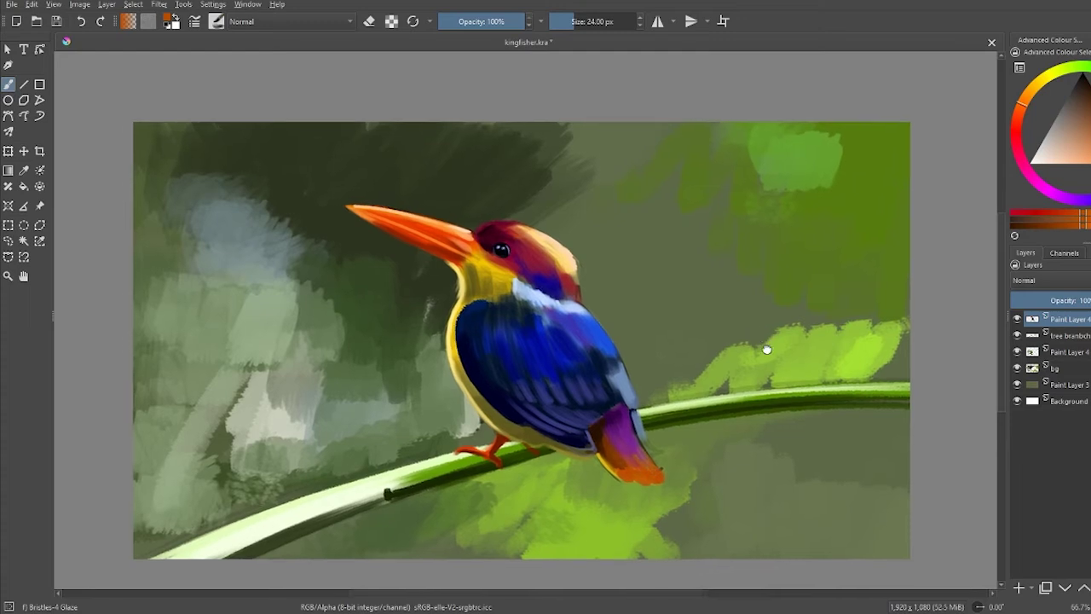
Step: On the tree branch layer, shade the branch underside with dark green strokes
left_click_drag(745, 365, 736, 315)
left_click(459, 374, "ctrl")
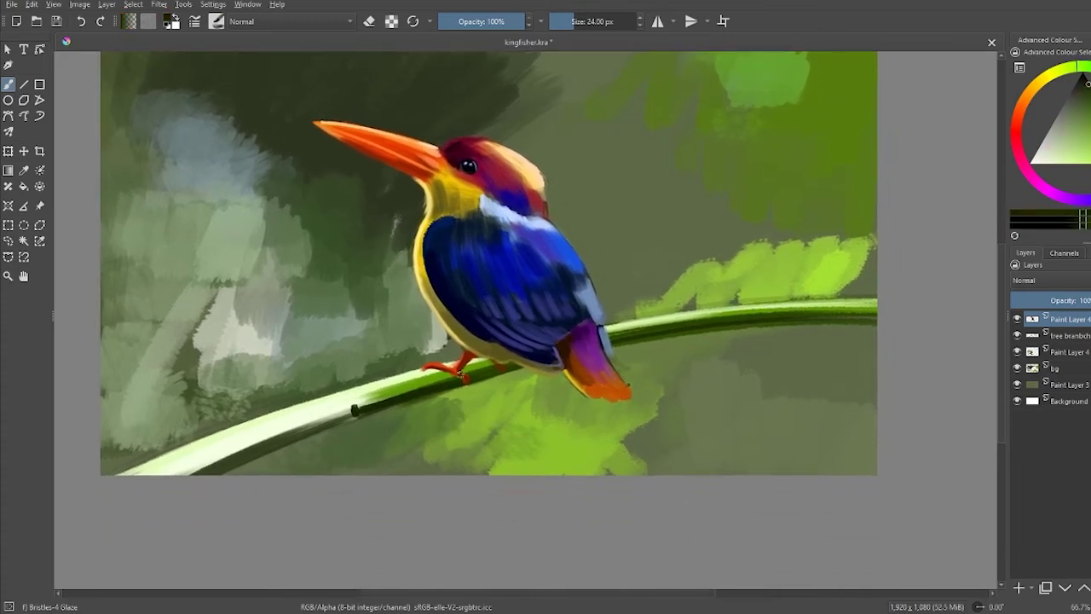
left_click(1070, 335)
left_click_drag(329, 430, 507, 382)
mouse_move(418, 396)
left_mouse_down()
mouse_move(532, 371)
mouse_move(492, 374)
left_mouse_up()
left_click_drag(610, 345, 856, 320)
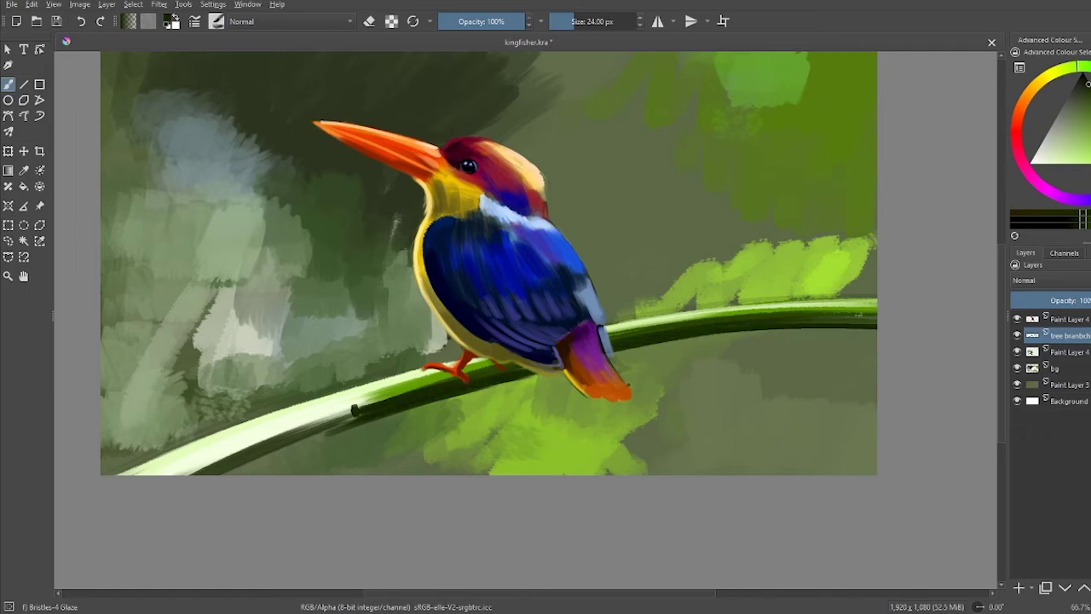
Step: Replace the heavy underside shading with a thinner dark stroke and save the painting
key("ctrl+z")
left_click_drag(680, 331, 985, 321)
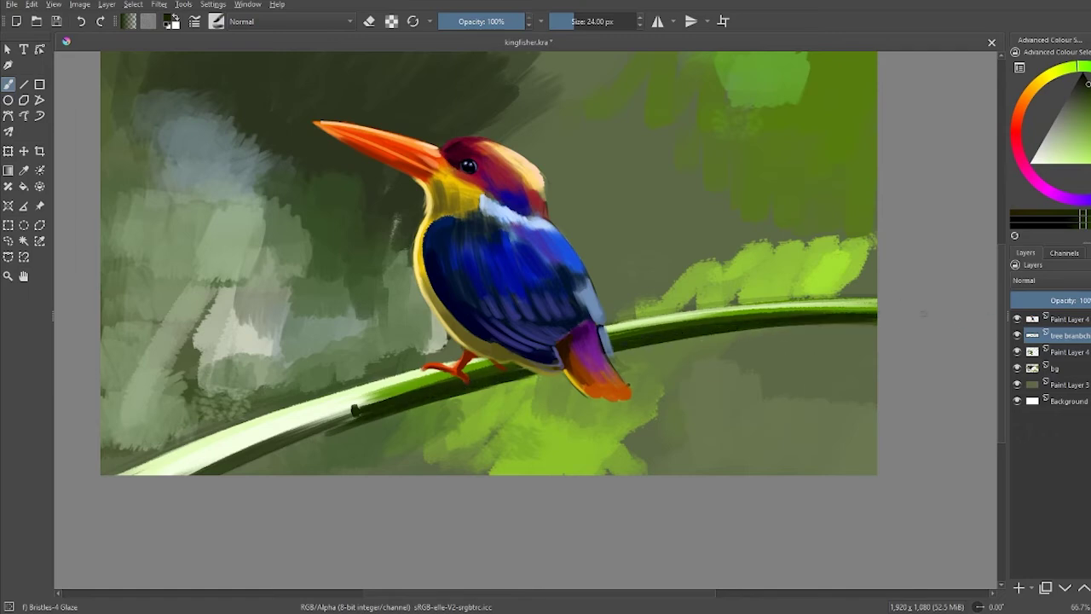
key("ctrl+s")
Step: Darken the branch below the feet and highlight its top edge right of the tail
left_click_drag(509, 393, 521, 385)
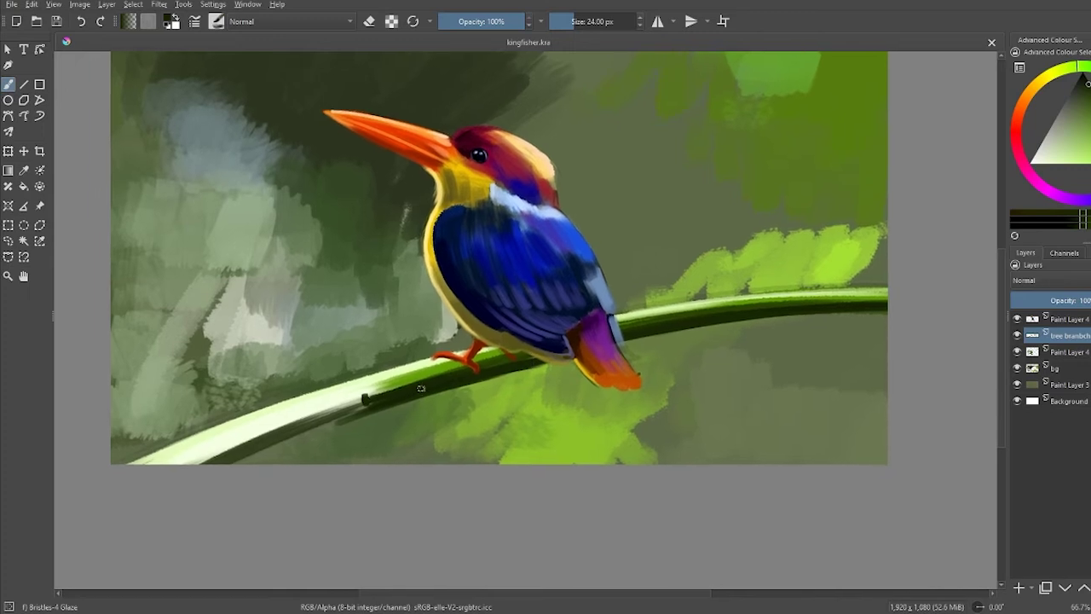
mouse_move(420, 388)
left_mouse_down()
mouse_move(410, 394)
mouse_move(444, 368)
left_mouse_up()
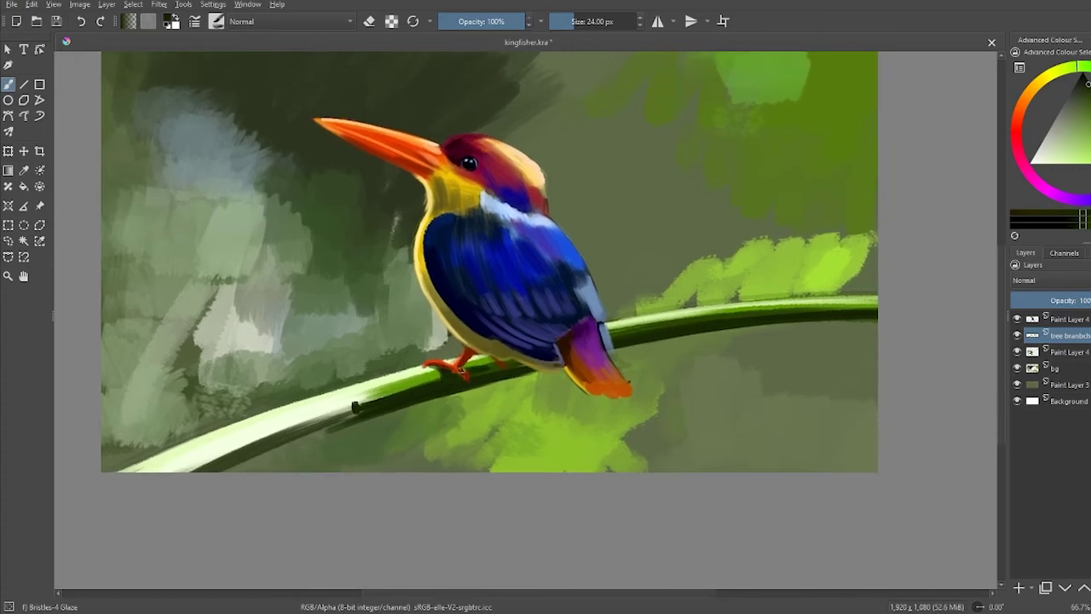
left_click_drag(460, 368, 480, 369)
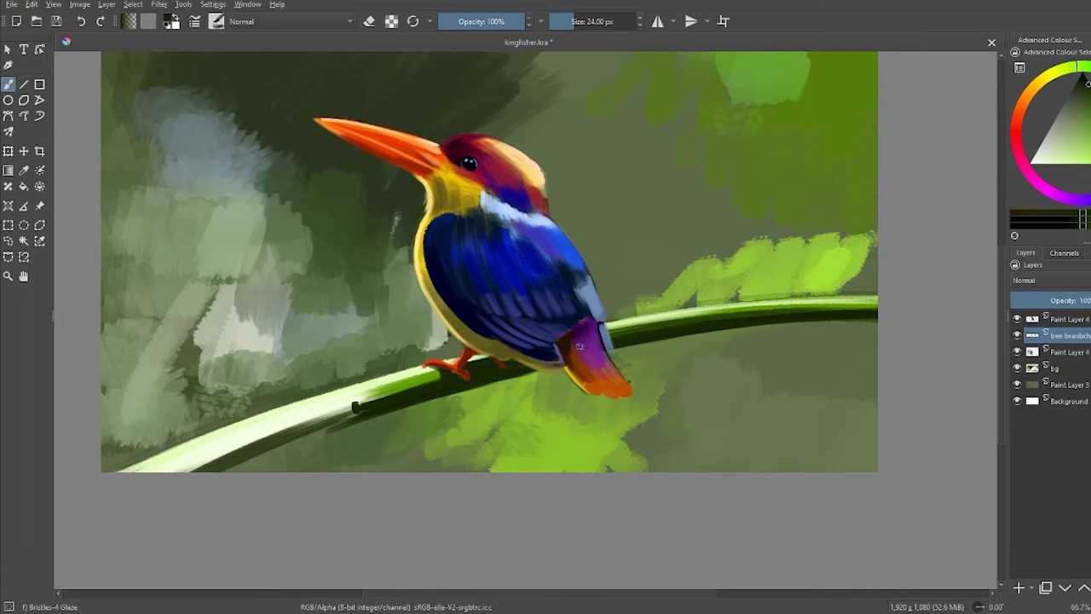
left_click(445, 388, "ctrl")
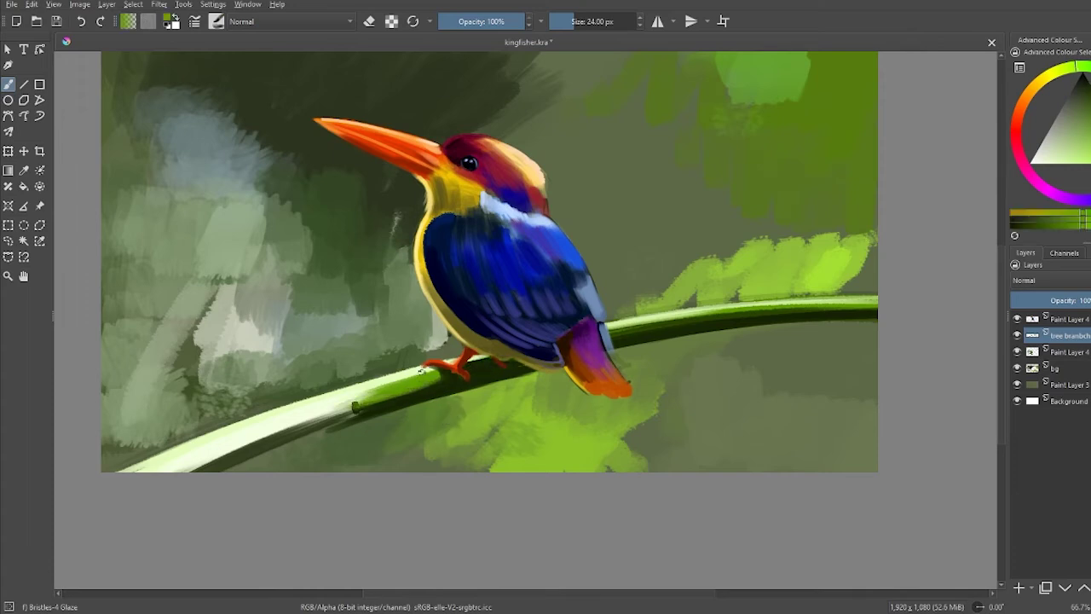
left_click_drag(420, 370, 351, 399)
left_click_drag(610, 329, 783, 310)
left_click_drag(695, 317, 866, 305)
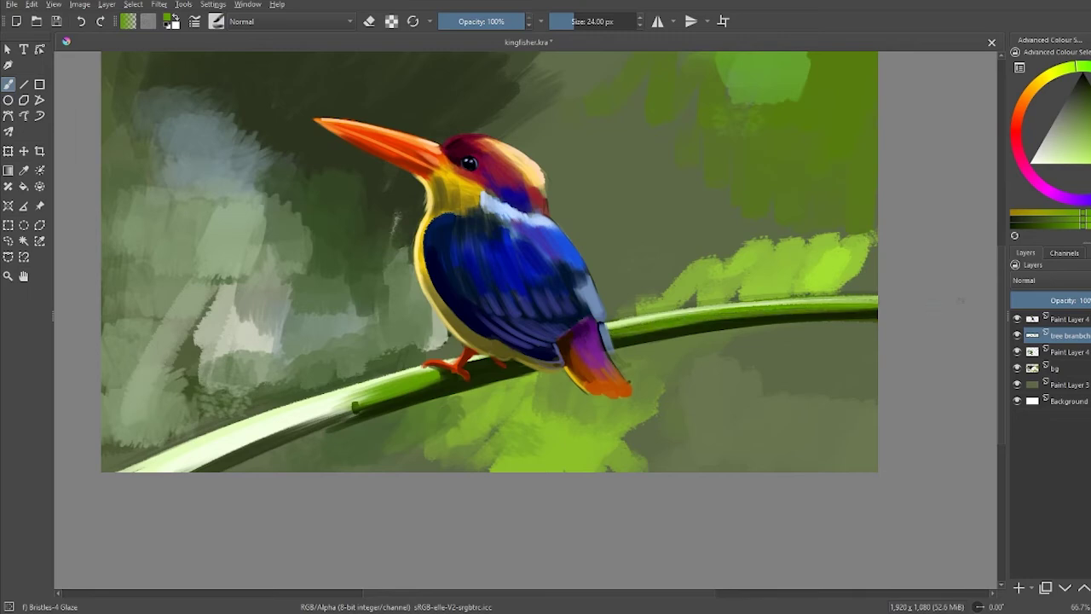
Step: Repaint the lower-left branch in saturated green and shadow its underside with dark green
left_click_drag(366, 400, 172, 470)
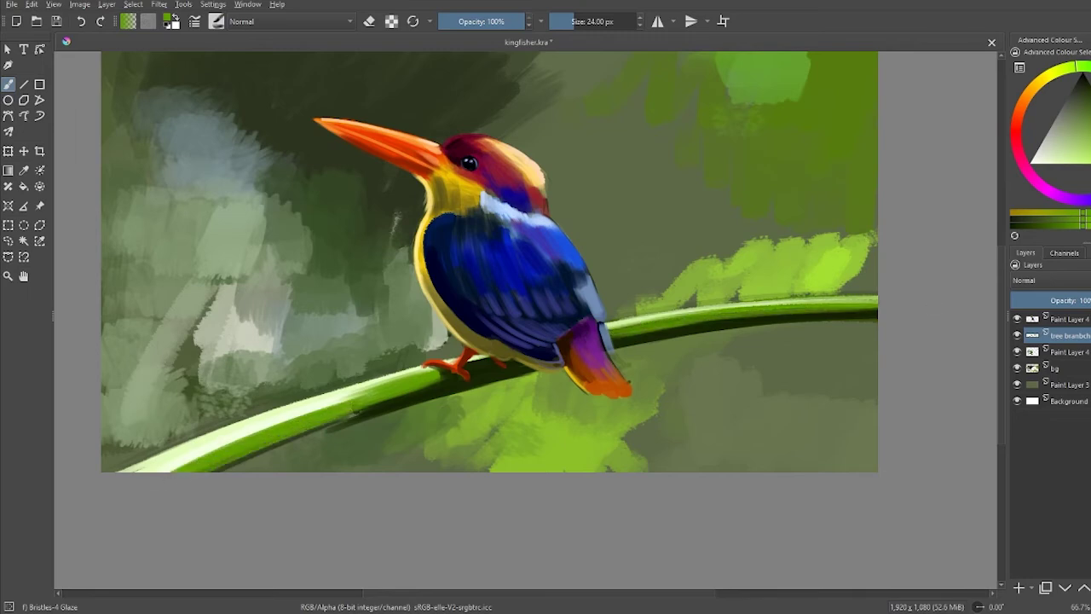
left_click_drag(367, 394, 148, 482)
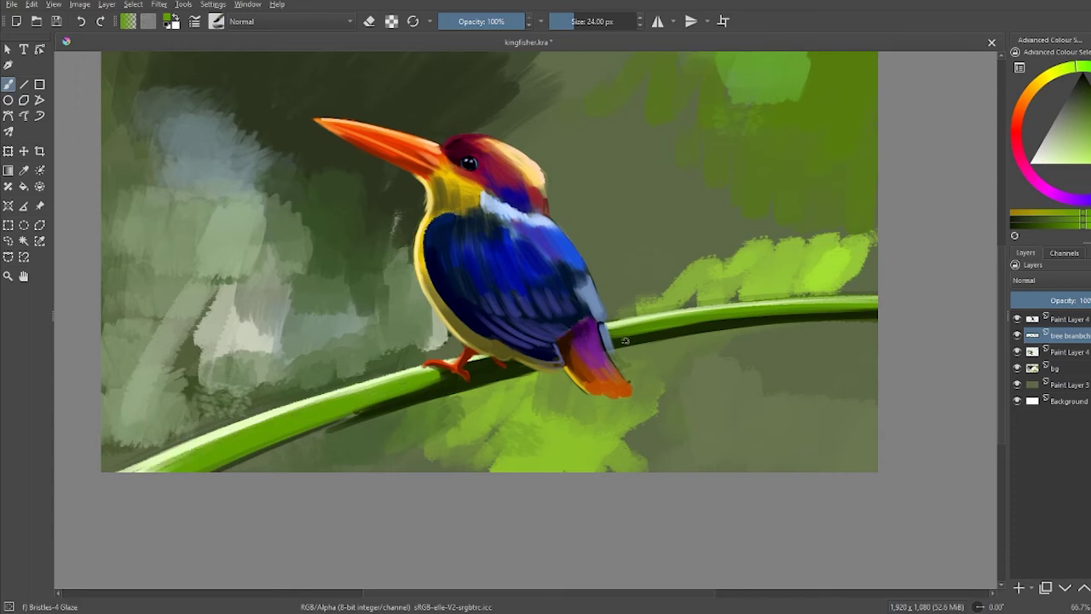
left_click(452, 388, "ctrl")
left_click_drag(384, 416, 196, 472)
left_click_drag(409, 393, 186, 474)
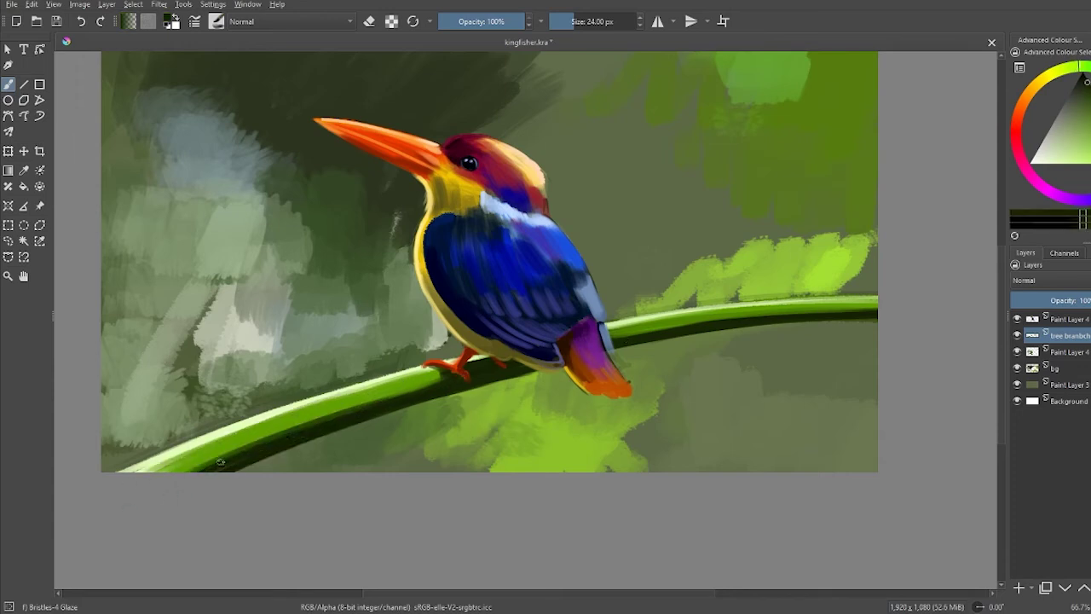
left_click_drag(436, 384, 184, 471)
left_click_drag(423, 383, 286, 431)
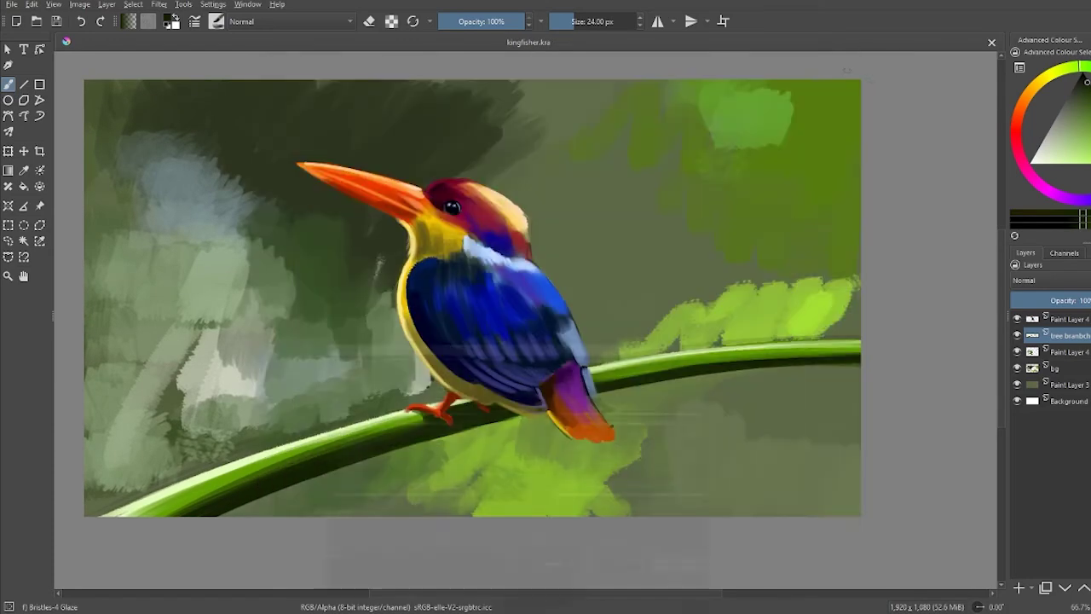
left_click_drag(653, 282, 687, 327)
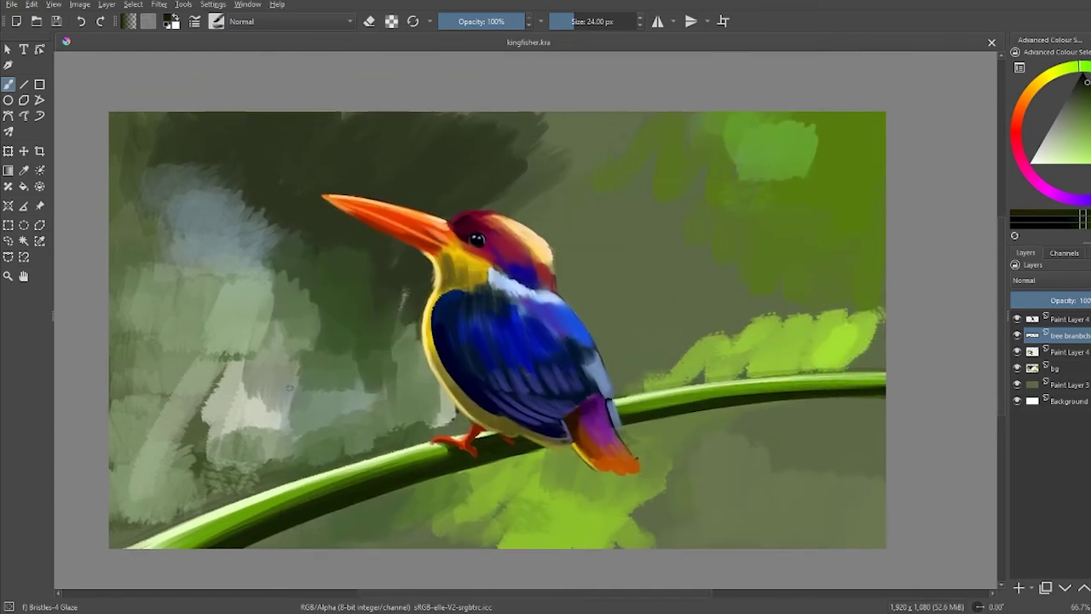
left_click(217, 21)
left_click_drag(468, 166, 466, 123)
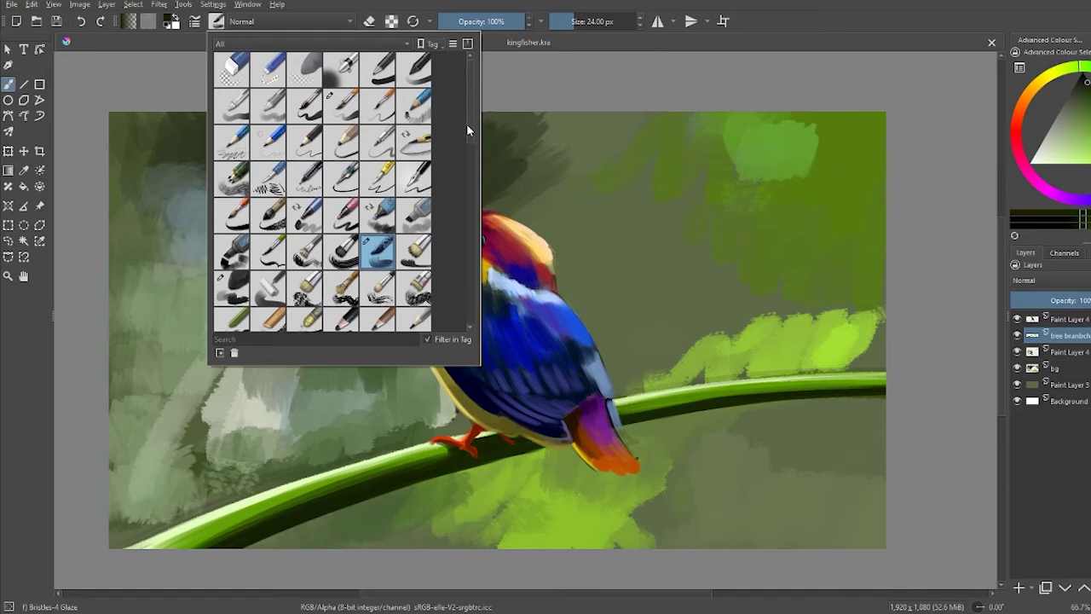
Step: Merge Paint Layer 4 into the bg layer, then undo a trial dark stroke left of the bird
left_click(241, 113)
left_click(1066, 351)
key("ctrl+e")
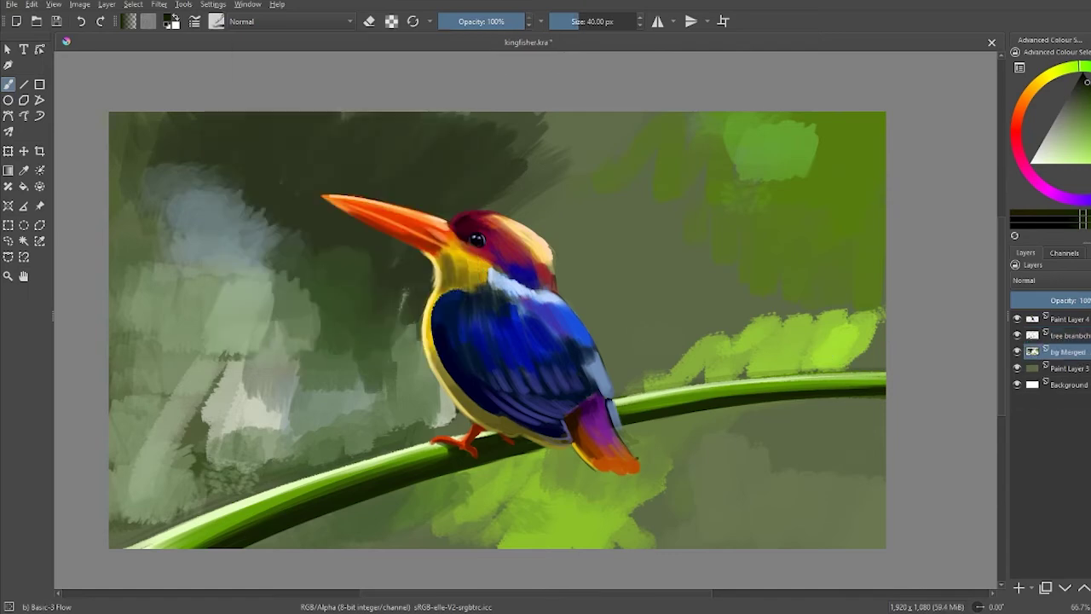
key("bracketright")
key("bracketright")
key("bracketright")
mouse_move(270, 293)
left_mouse_down()
mouse_move(270, 326)
mouse_move(233, 299)
left_mouse_up()
key("ctrl+z")
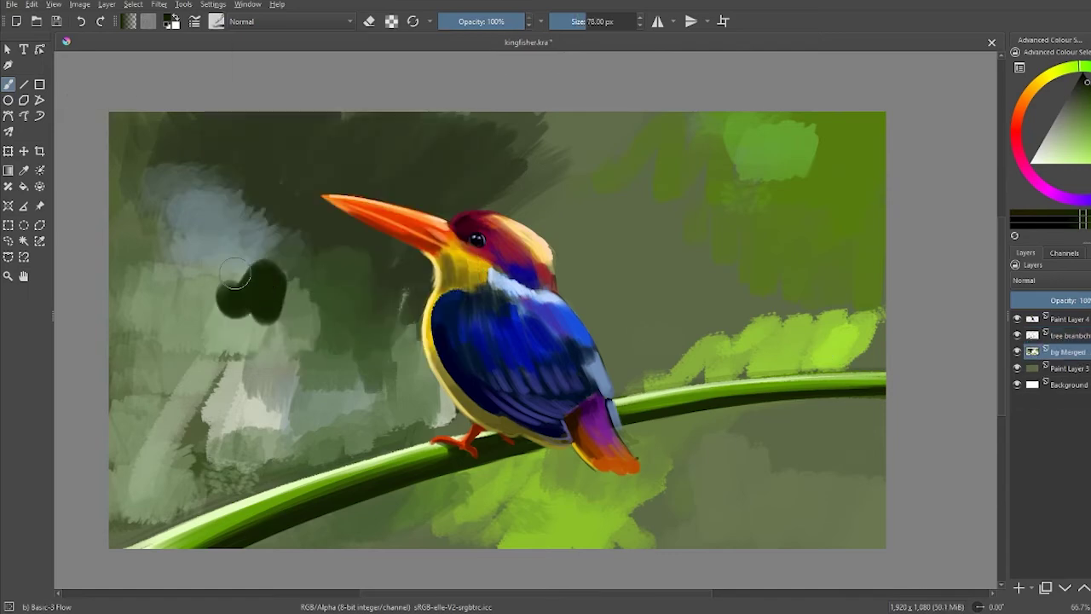
key("ctrl+z")
Step: With the Blender Basic brush at 73 px, blend the light blotches left of the beak
left_click(218, 21)
left_click_drag(468, 132, 472, 213)
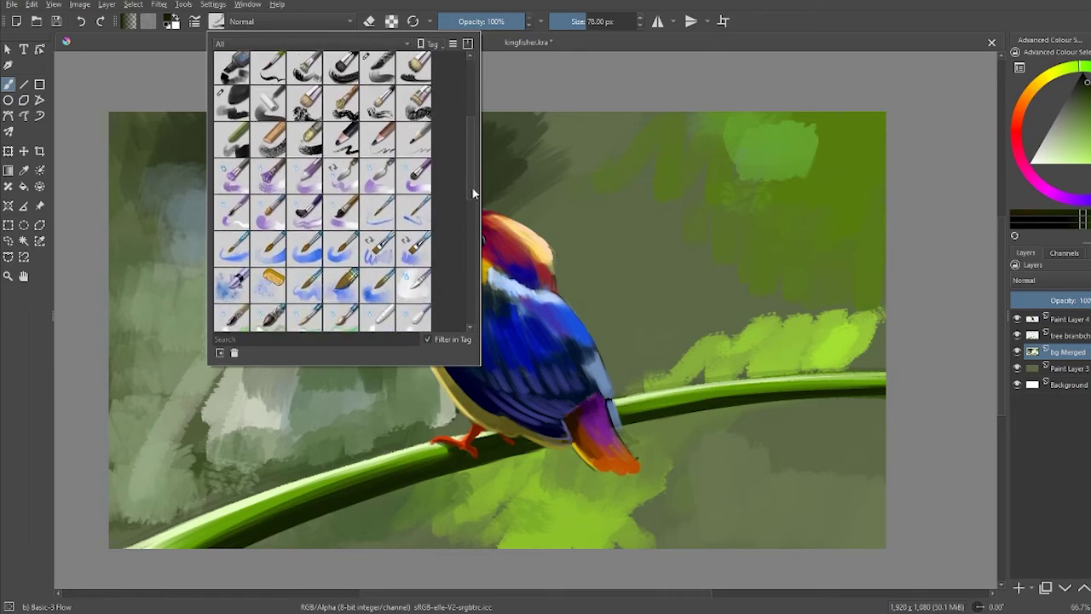
left_click(418, 222)
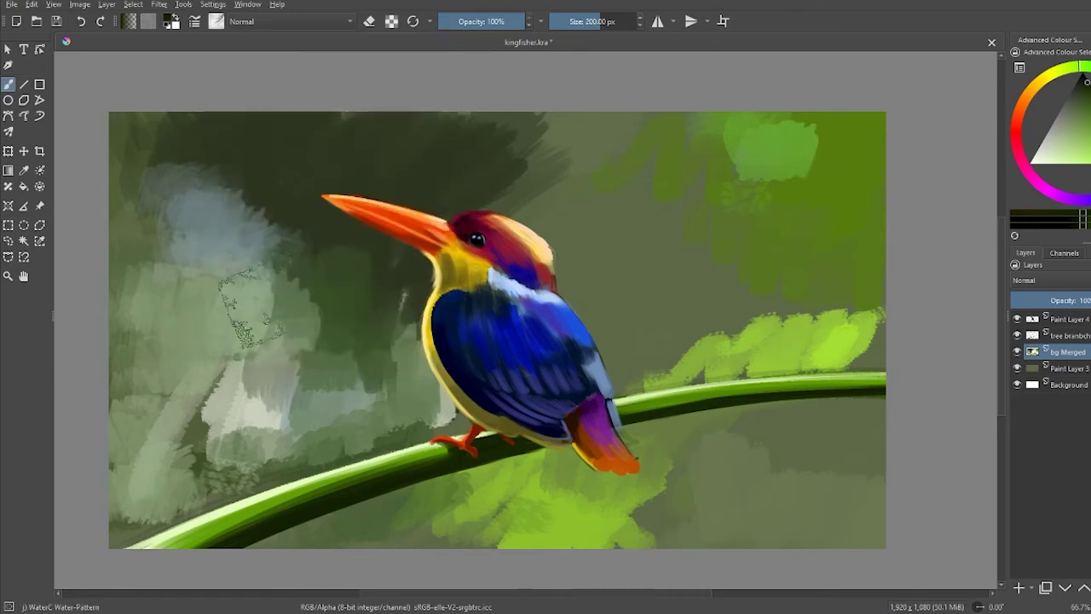
key("F6")
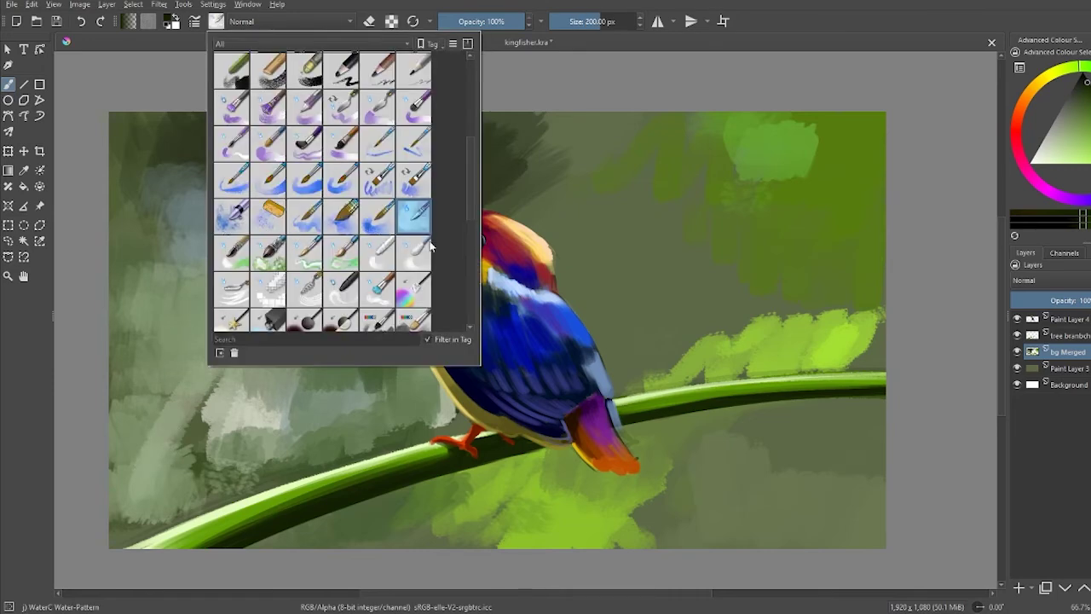
left_click(384, 255)
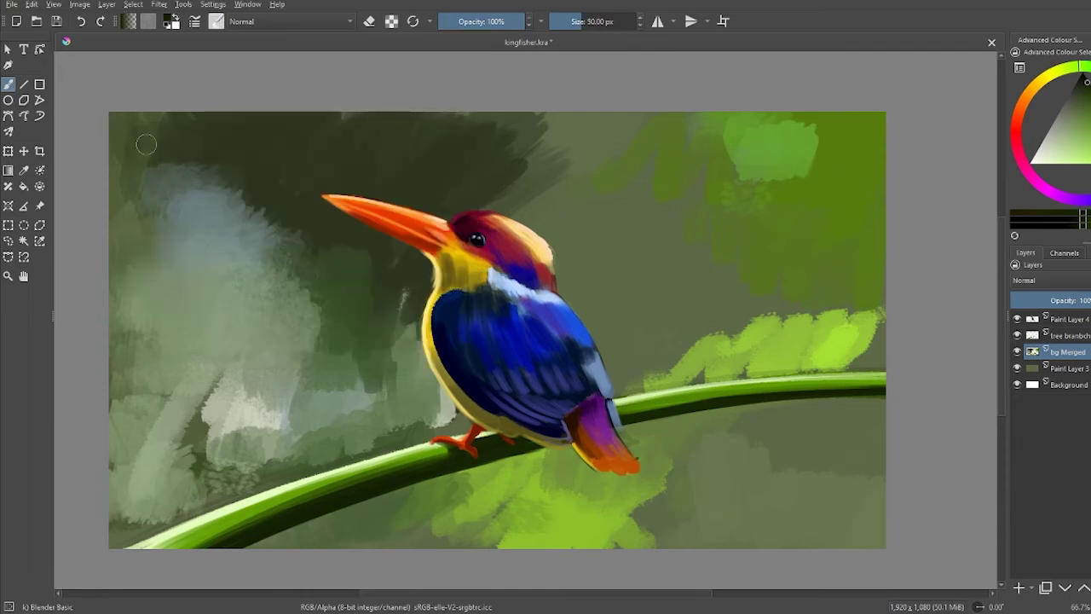
left_click_drag(146, 145, 253, 183)
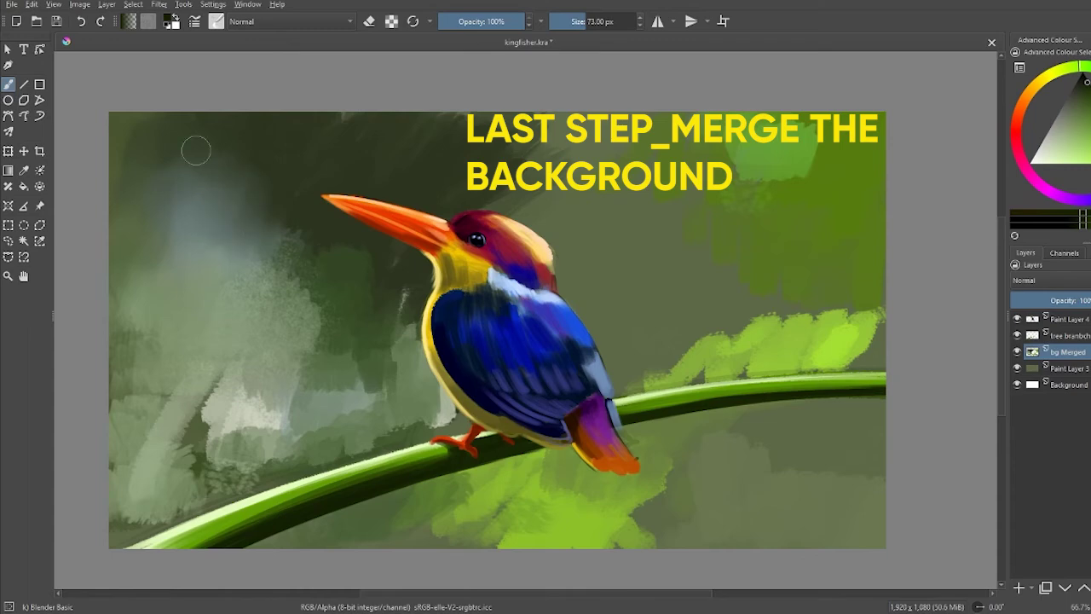
mouse_move(248, 206)
left_mouse_down()
mouse_move(320, 229)
mouse_move(290, 333)
mouse_move(238, 255)
left_mouse_up()
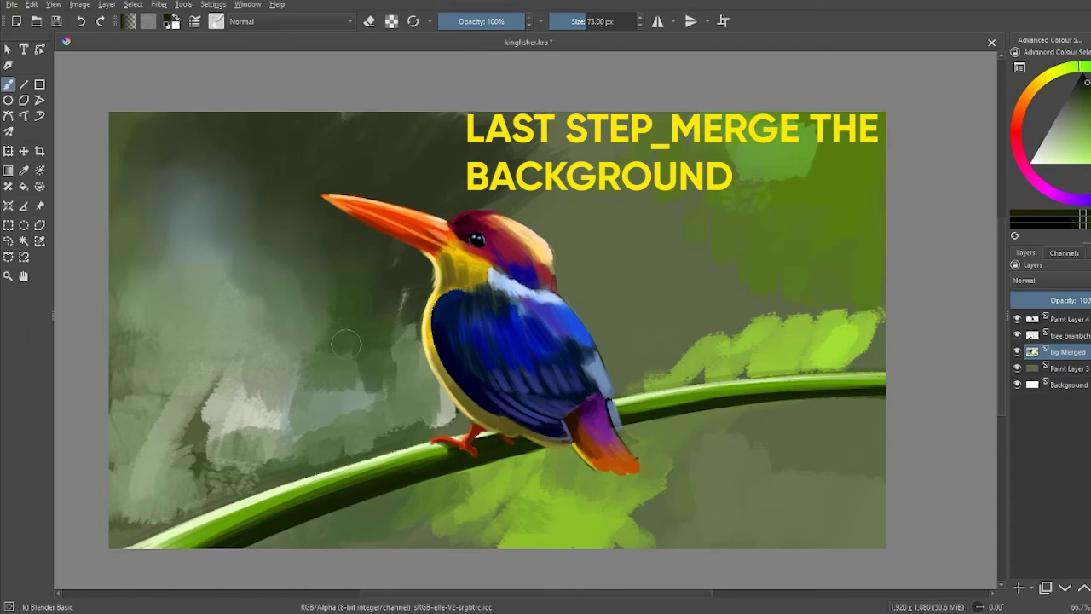
left_click(216, 21)
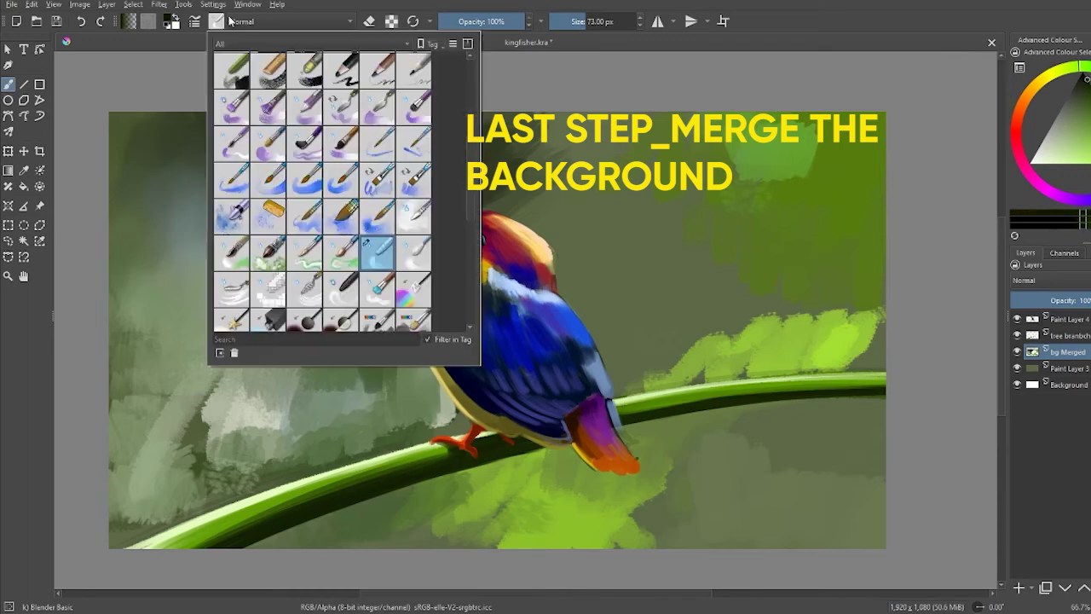
scroll(464, 85, "up", 5)
scroll(464, 85, "up", 2)
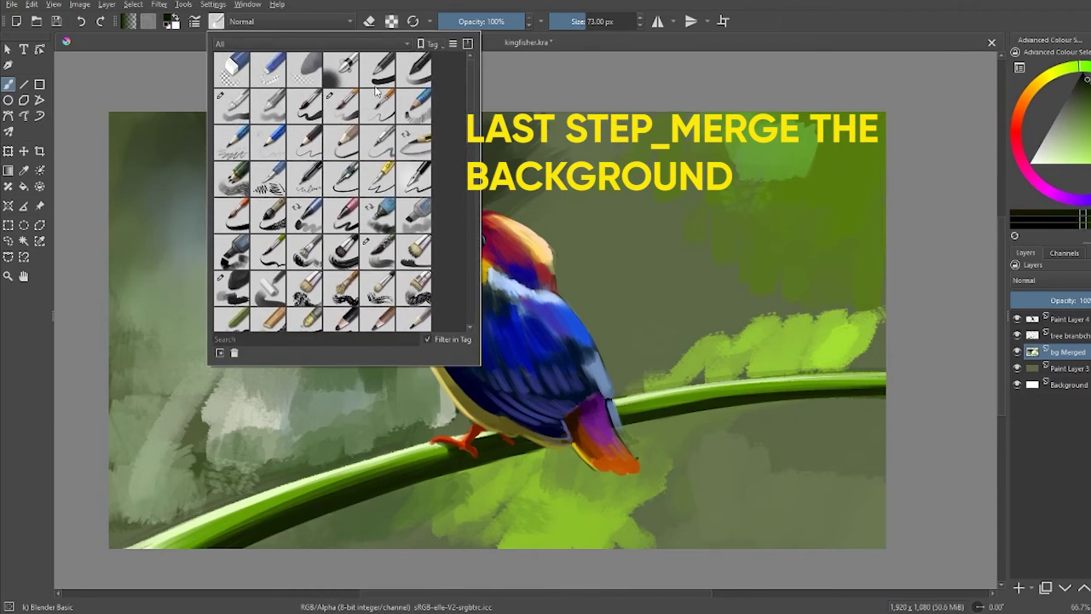
Step: Paint dark Charcoal Rock Soft strokes behind and left of the bird's beak
left_click(238, 291)
mouse_move(392, 260)
left_mouse_down()
mouse_move(341, 217)
mouse_move(332, 281)
left_mouse_up()
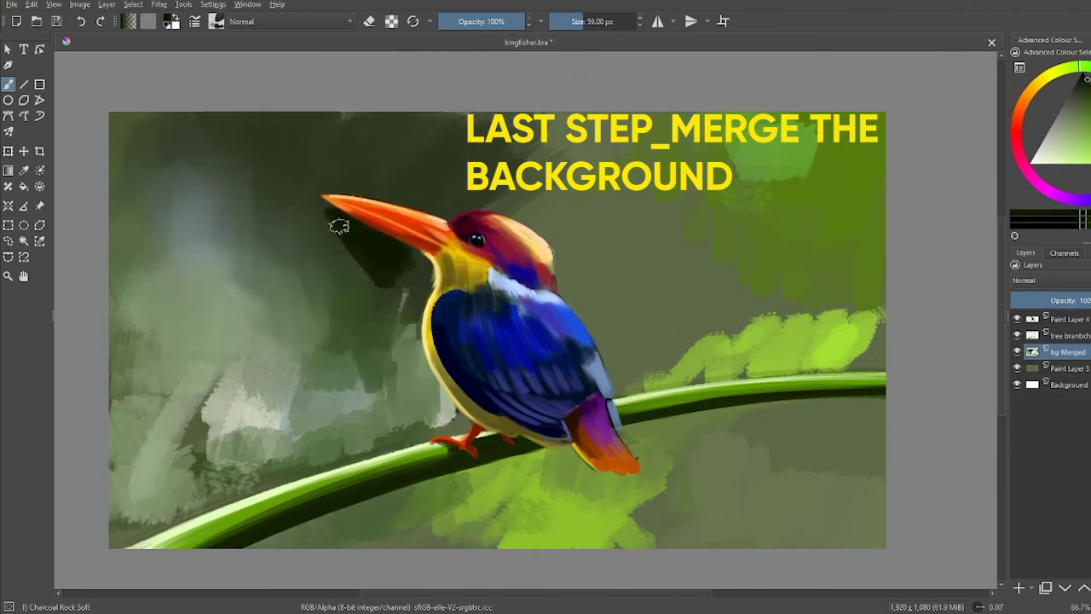
left_click_drag(384, 222, 290, 341)
left_click_drag(317, 268, 265, 353)
left_click_drag(337, 201, 290, 251)
mouse_move(431, 265)
left_mouse_down()
mouse_move(388, 322)
mouse_move(375, 368)
mouse_move(328, 401)
left_mouse_up()
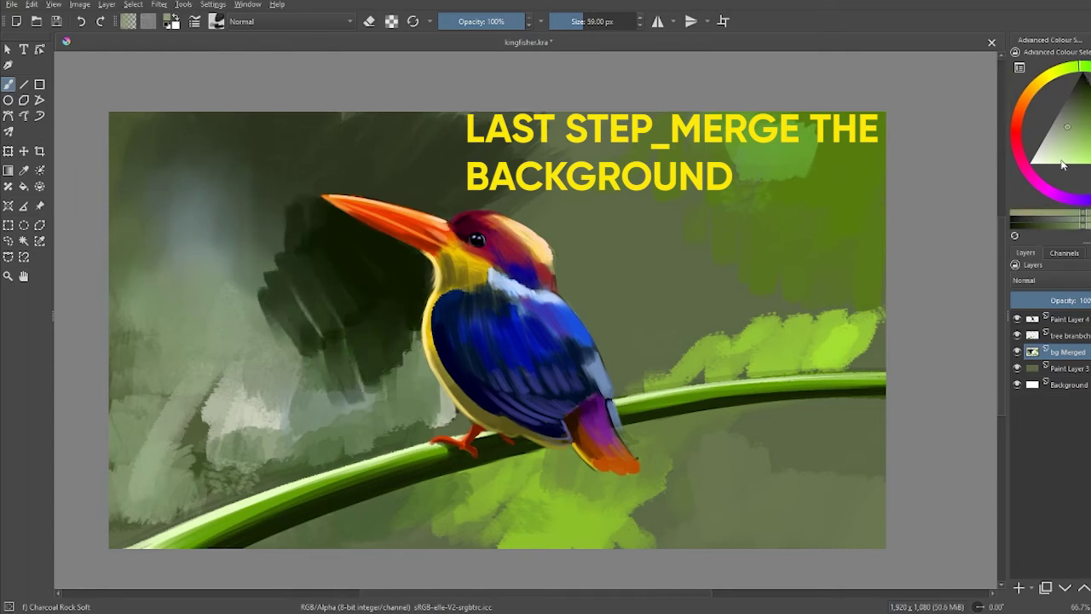
Step: Add lighter strokes below the bird's belly and darken the background left of the bird
left_click_drag(456, 366, 406, 429)
left_click_drag(422, 328, 375, 448)
left_click_drag(468, 405, 358, 447)
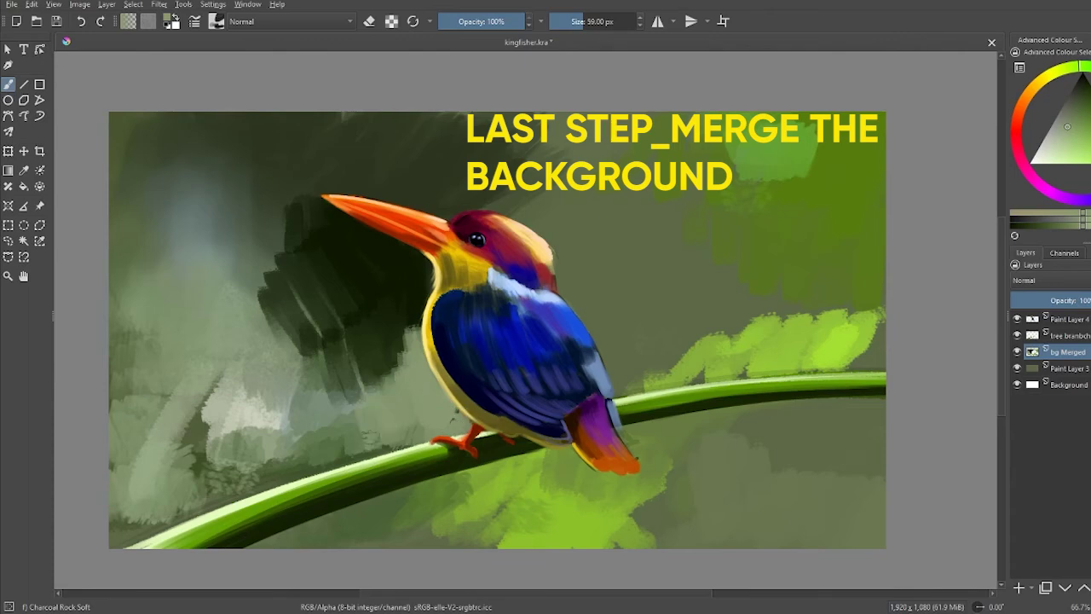
left_click_drag(368, 371, 337, 460)
left_click_drag(353, 390, 311, 468)
left_click_drag(334, 351, 303, 451)
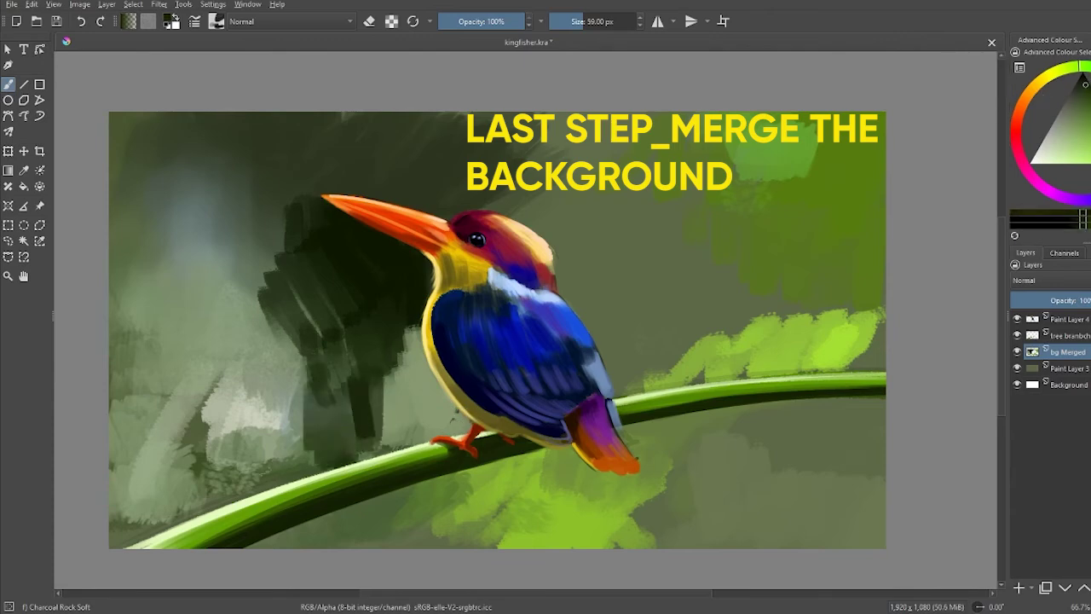
Step: Darken the lower-left background and add light green strokes in the upper-left
left_click_drag(243, 430, 128, 488)
left_click_drag(163, 349, 115, 447)
left_click_drag(243, 371, 141, 426)
left_click_drag(192, 311, 115, 363)
left_click(1062, 147)
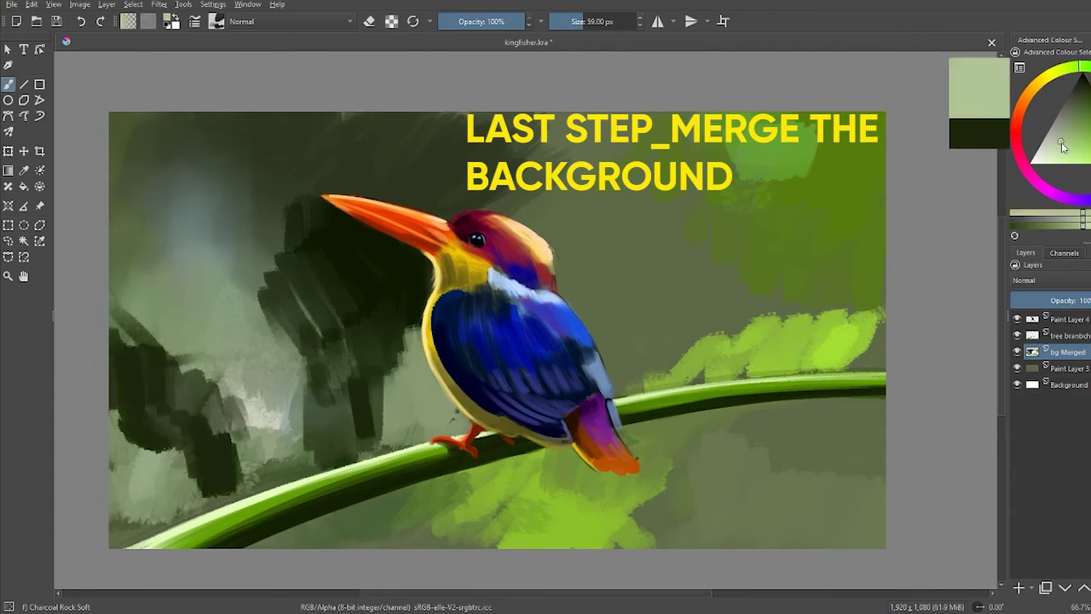
left_click_drag(192, 252, 145, 306)
left_click_drag(166, 224, 117, 298)
Step: Paint very dark green strokes behind and right of the bird's back
left_click(1086, 85)
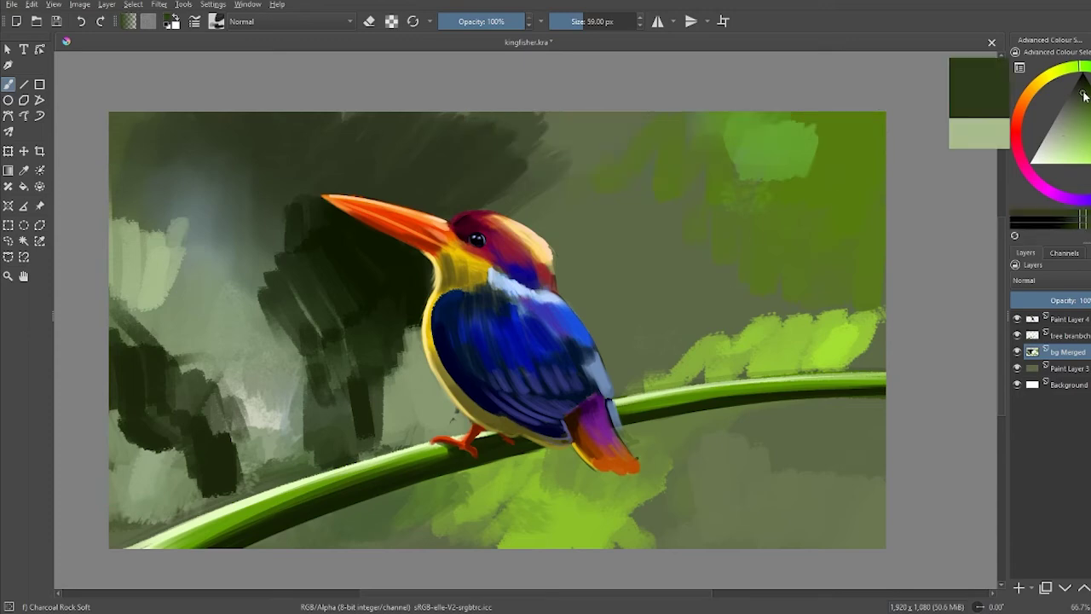
left_click_drag(563, 246, 566, 308)
left_click_drag(531, 195, 567, 263)
left_click_drag(579, 214, 597, 356)
left_click_drag(614, 257, 607, 356)
left_click_drag(644, 260, 648, 363)
left_click_drag(669, 260, 678, 341)
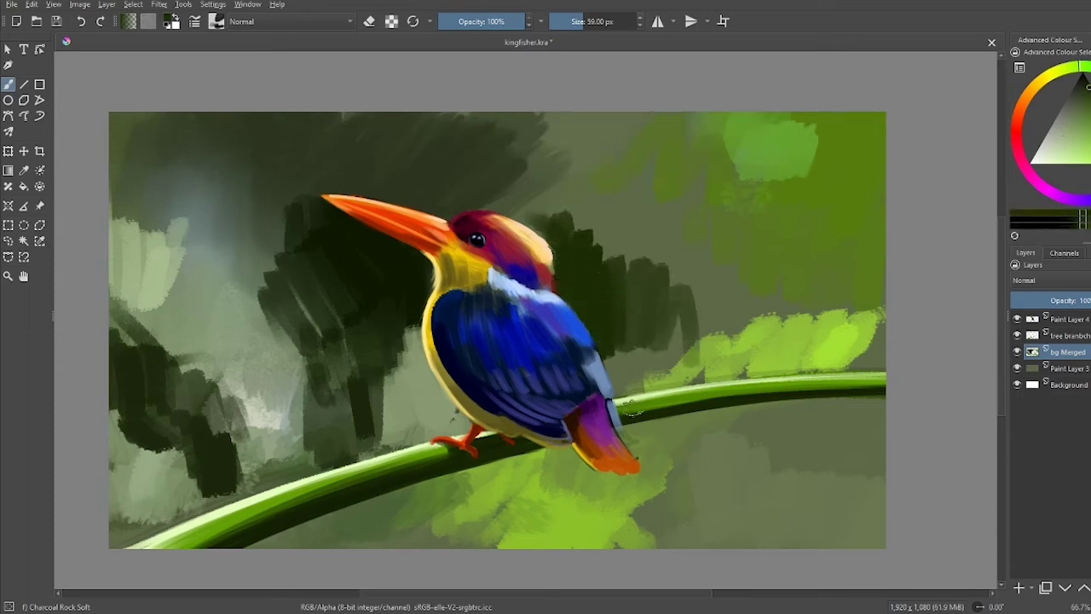
Step: Add dark blue strokes behind the head and back, and blue strokes below the branch
left_click(1084, 192)
left_click_drag(606, 179, 601, 241)
left_click_drag(529, 175, 673, 298)
left_click(663, 341)
mouse_move(725, 409)
left_mouse_down()
mouse_move(665, 447)
mouse_move(720, 413)
left_mouse_up()
left_click(1083, 113)
mouse_move(691, 461)
left_mouse_down()
mouse_move(793, 405)
mouse_move(724, 417)
left_mouse_up()
Step: Fill the area under the branch with navy and blue strokes, extending into the lower-left corner
left_click(1088, 92)
mouse_move(801, 403)
left_mouse_down()
mouse_move(733, 448)
mouse_move(843, 400)
left_mouse_up()
left_click_drag(750, 469, 882, 492)
mouse_move(686, 428)
left_mouse_down()
mouse_move(545, 450)
mouse_move(443, 482)
mouse_move(569, 449)
mouse_move(447, 516)
left_mouse_up()
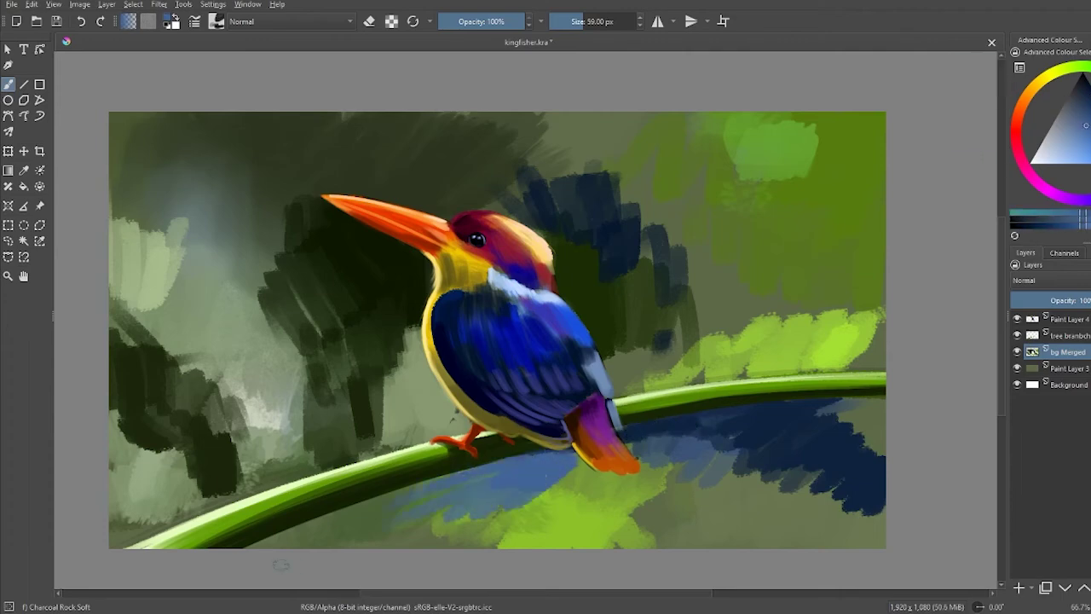
mouse_move(478, 482)
left_mouse_down()
mouse_move(434, 529)
mouse_move(571, 478)
mouse_move(631, 477)
left_mouse_up()
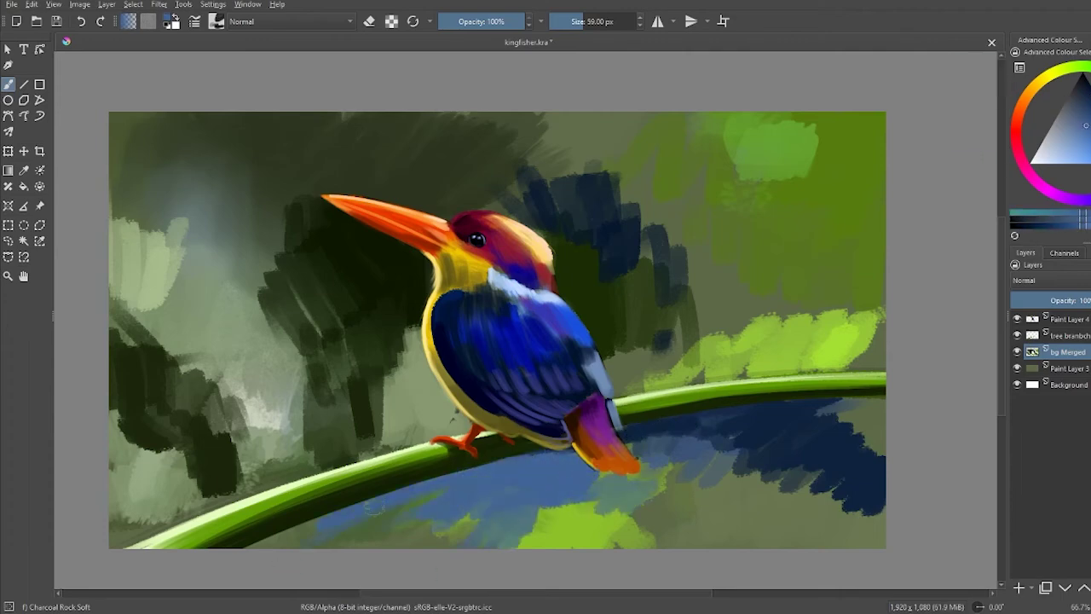
left_click_drag(128, 490, 120, 529)
Step: Sample a light green from the painting and stroke it into the lower-left corner
left_click(860, 170, "ctrl")
mouse_move(141, 482)
left_mouse_down()
mouse_move(136, 524)
mouse_move(224, 487)
left_mouse_up()
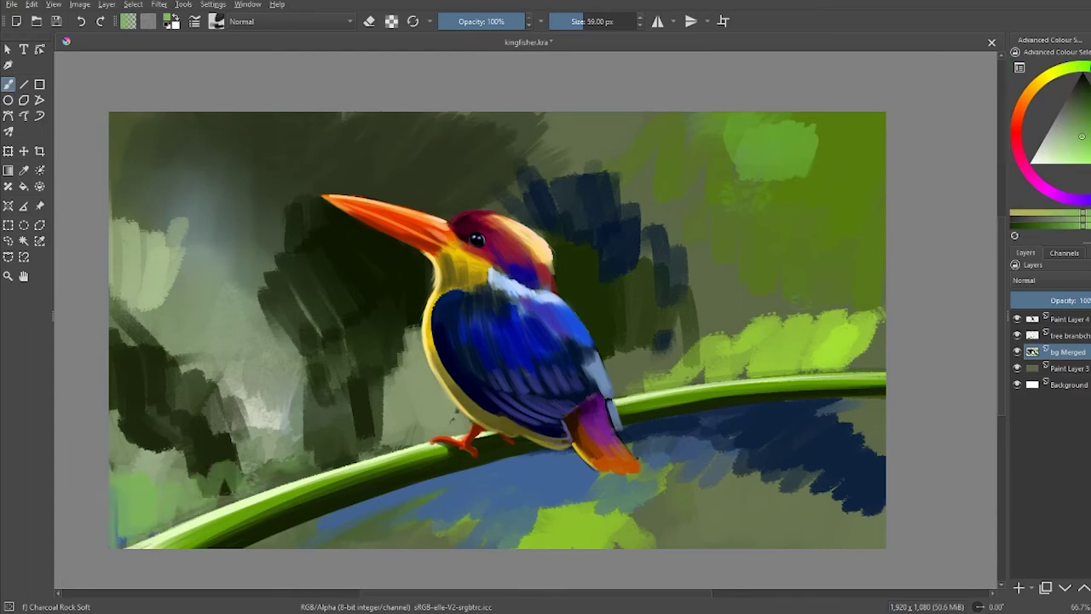
left_click(220, 26)
left_click_drag(467, 132, 469, 186)
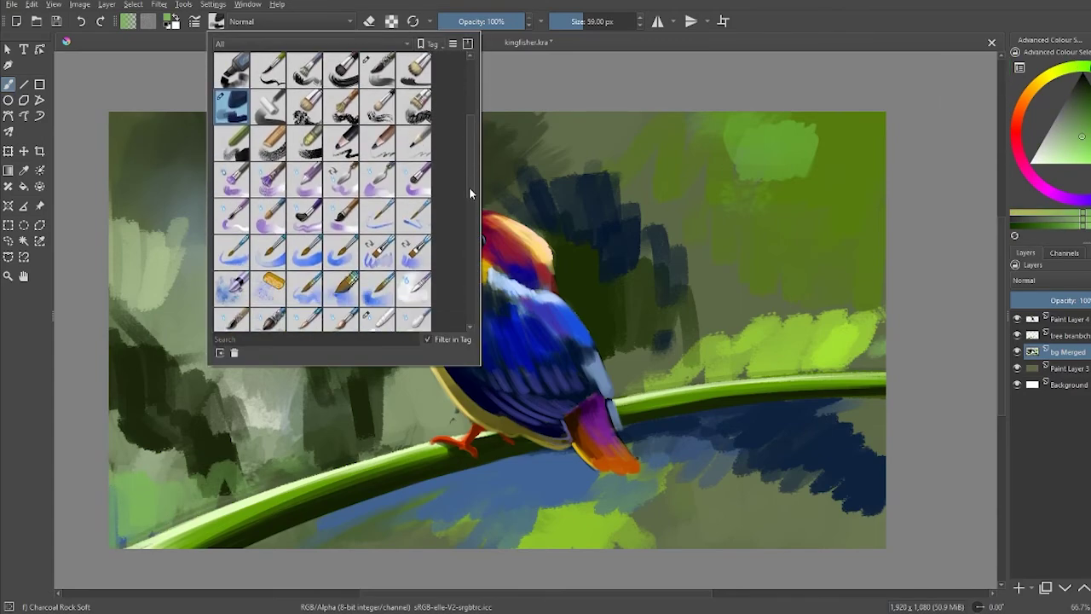
Step: With Blender Basic at 110 px, blend the left-edge greens and dark strokes left of the beak
left_click(377, 267)
key("bracketright")
key("bracketright")
key("bracketright")
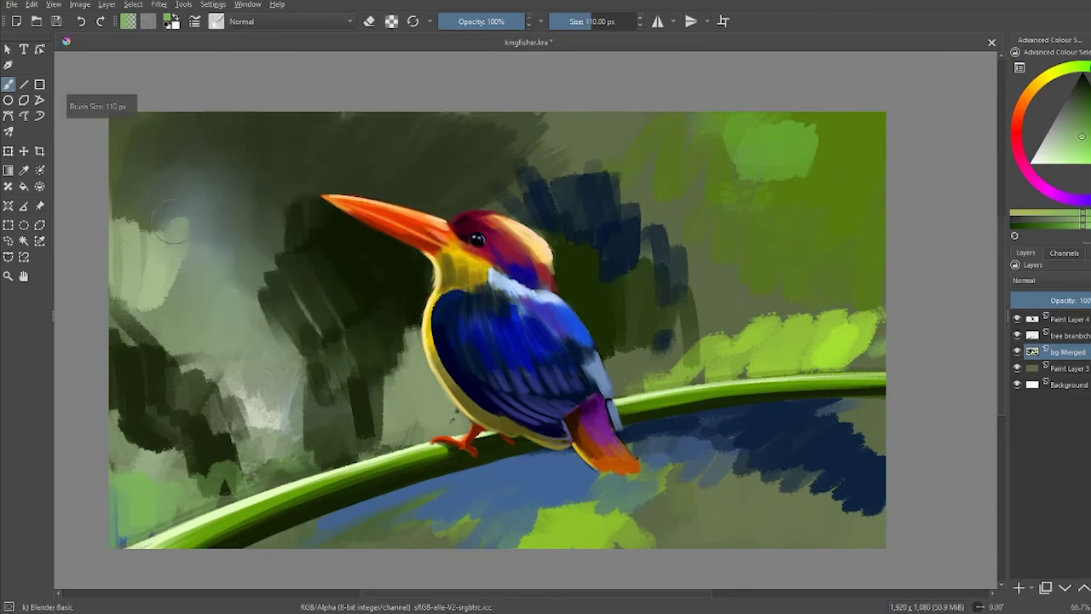
mouse_move(170, 154)
left_mouse_down()
mouse_move(128, 256)
mouse_move(111, 358)
left_mouse_up()
mouse_move(162, 290)
left_mouse_down()
mouse_move(175, 375)
mouse_move(217, 443)
left_mouse_up()
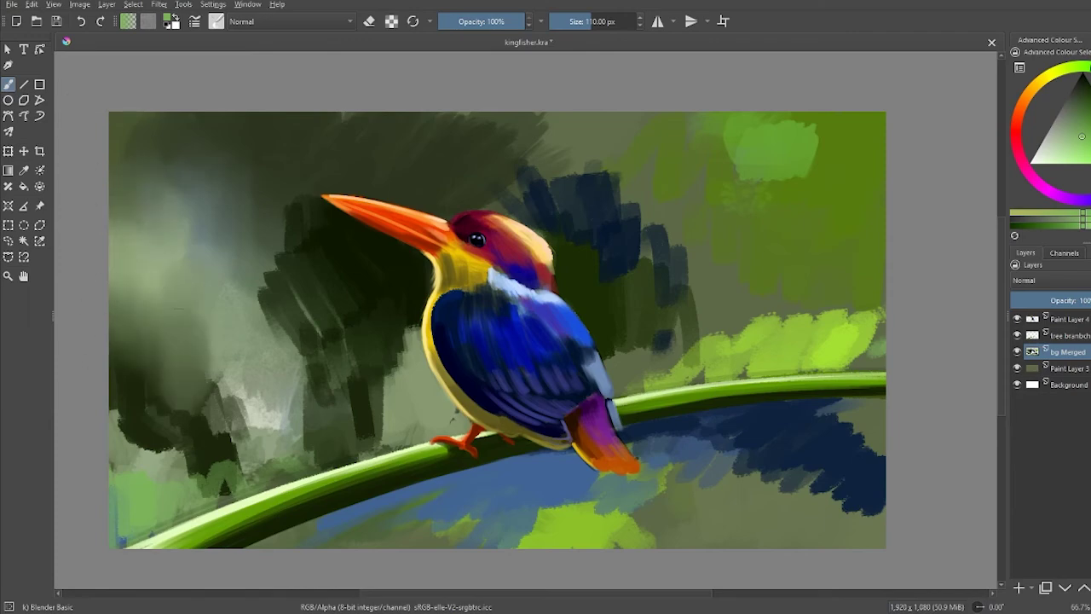
mouse_move(137, 358)
left_mouse_down()
mouse_move(248, 426)
mouse_move(173, 277)
left_mouse_up()
left_click_drag(247, 443, 264, 282)
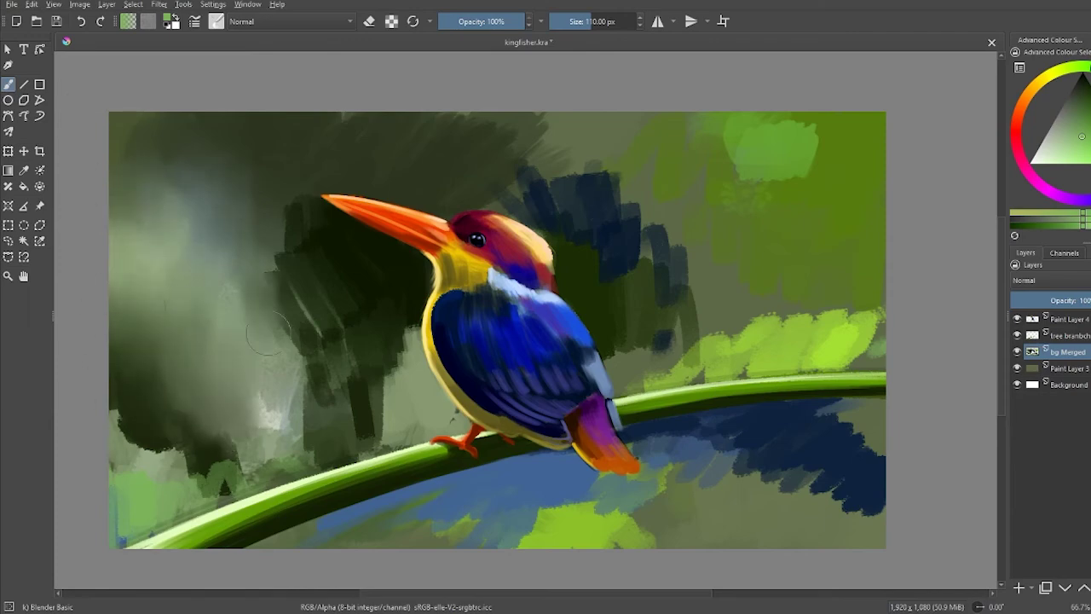
left_click_drag(281, 340, 298, 230)
Step: Soften the remaining streaks beside the beak, chest and left of the branch
mouse_move(307, 315)
left_mouse_down()
mouse_move(324, 223)
mouse_move(304, 290)
left_mouse_up()
left_click_drag(256, 205, 269, 320)
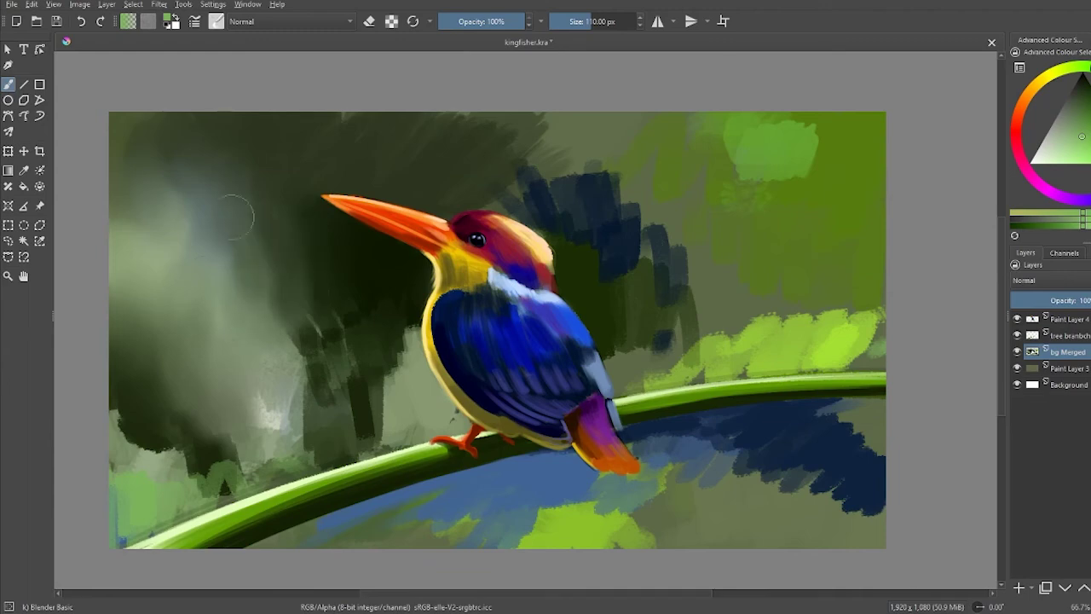
mouse_move(226, 290)
left_mouse_down()
mouse_move(273, 219)
mouse_move(311, 346)
left_mouse_up()
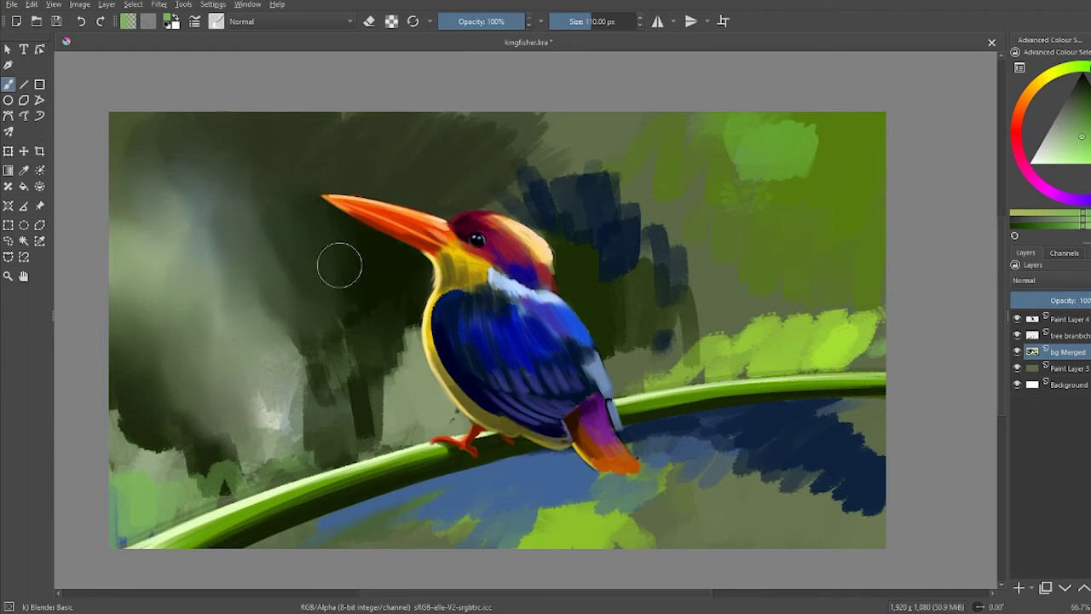
mouse_move(422, 392)
left_mouse_down()
mouse_move(413, 350)
mouse_move(379, 418)
mouse_move(336, 281)
mouse_move(267, 280)
mouse_move(294, 392)
mouse_move(220, 273)
left_mouse_up()
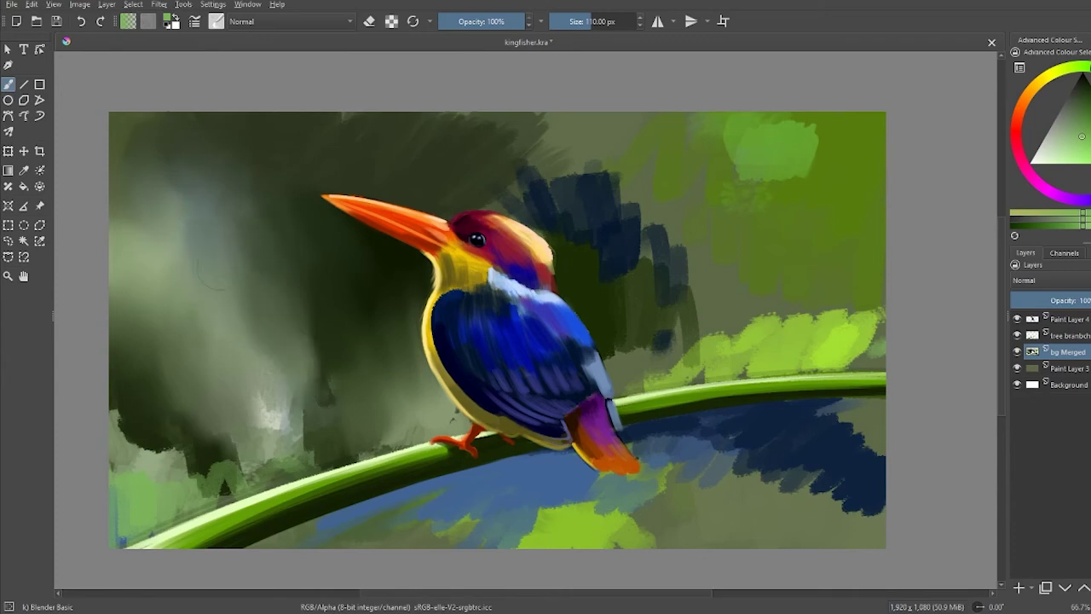
mouse_move(290, 310)
left_mouse_down()
mouse_move(316, 309)
mouse_move(281, 452)
mouse_move(188, 494)
mouse_move(101, 435)
mouse_move(136, 414)
mouse_move(166, 426)
mouse_move(145, 413)
left_mouse_up()
mouse_move(202, 393)
left_mouse_down()
mouse_move(194, 414)
mouse_move(273, 417)
mouse_move(234, 452)
mouse_move(297, 419)
mouse_move(239, 303)
mouse_move(138, 151)
mouse_move(119, 511)
mouse_move(166, 528)
mouse_move(127, 438)
left_mouse_up()
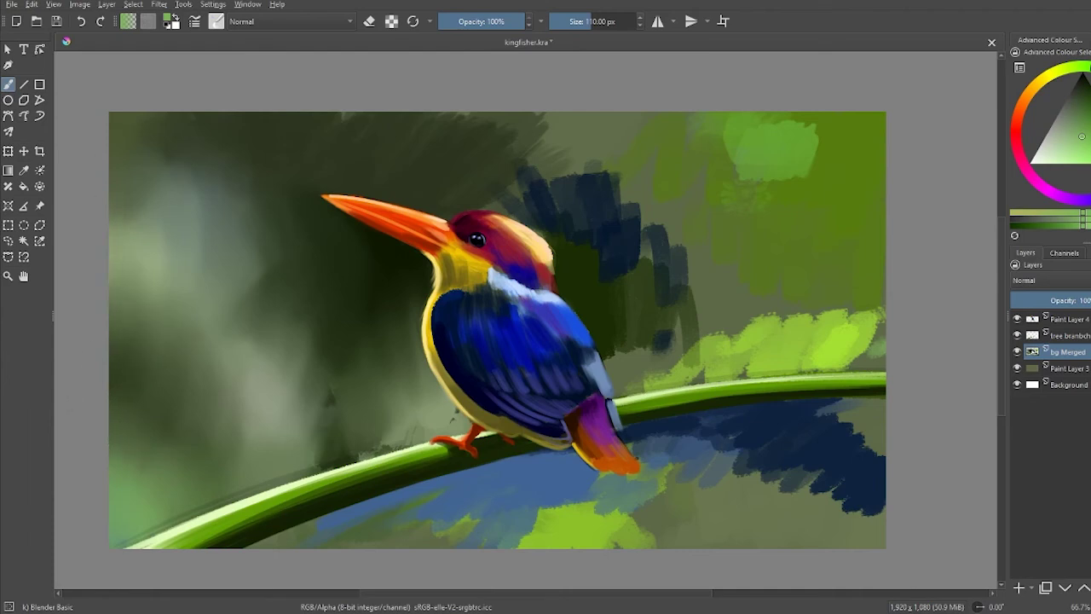
Step: Smear the dark blue strokes around the head and the light green patches at top right
mouse_move(519, 154)
left_mouse_down()
mouse_move(516, 183)
mouse_move(492, 178)
left_mouse_up()
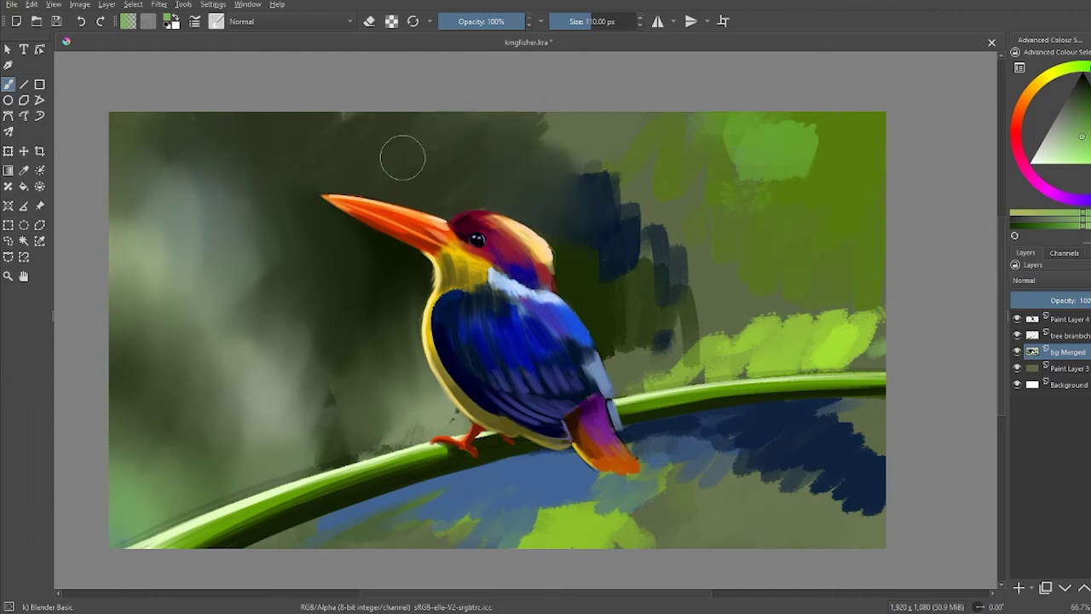
mouse_move(542, 141)
left_mouse_down()
mouse_move(597, 179)
mouse_move(591, 273)
mouse_move(596, 183)
mouse_move(665, 299)
mouse_move(607, 349)
left_mouse_up()
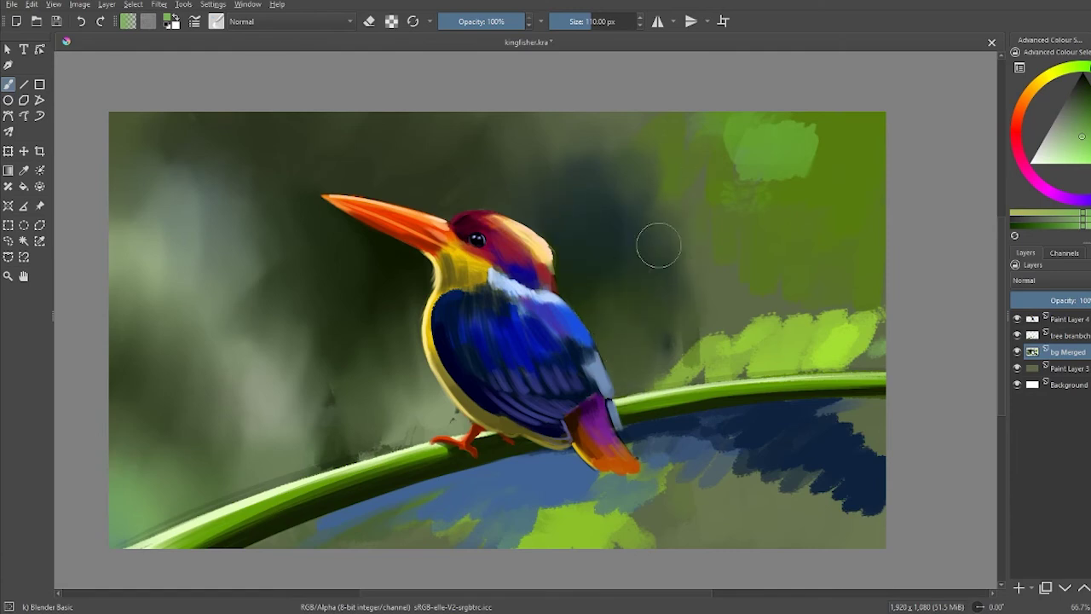
left_click_drag(657, 239, 652, 201)
mouse_move(750, 171)
left_mouse_down()
mouse_move(784, 128)
mouse_move(823, 145)
left_mouse_up()
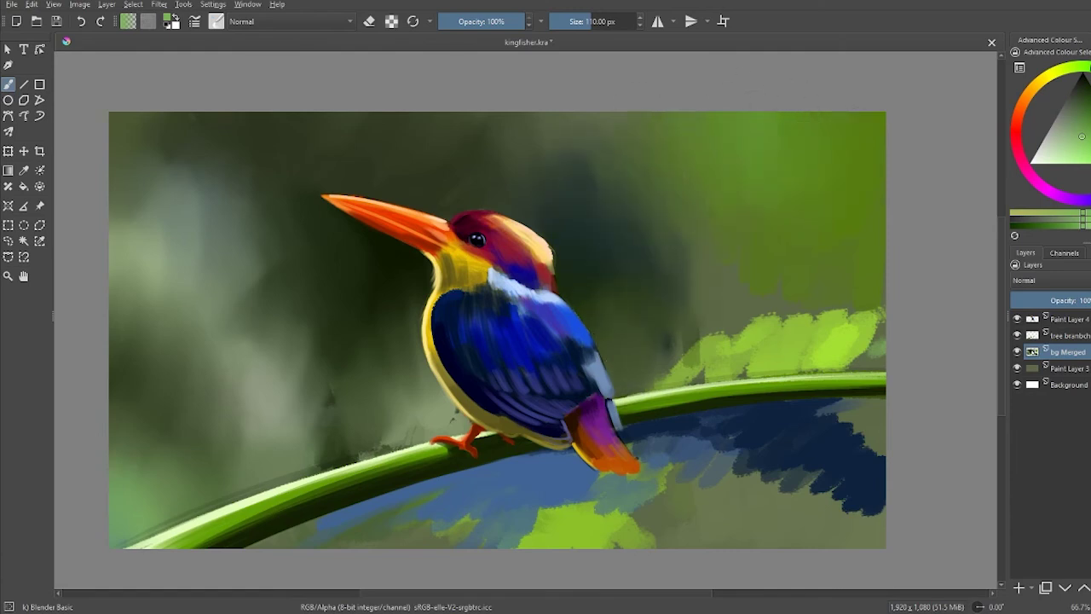
mouse_move(860, 341)
left_mouse_down()
mouse_move(818, 324)
mouse_move(699, 324)
mouse_move(623, 300)
mouse_move(724, 358)
mouse_move(852, 358)
mouse_move(699, 332)
mouse_move(709, 294)
mouse_move(663, 280)
left_mouse_up()
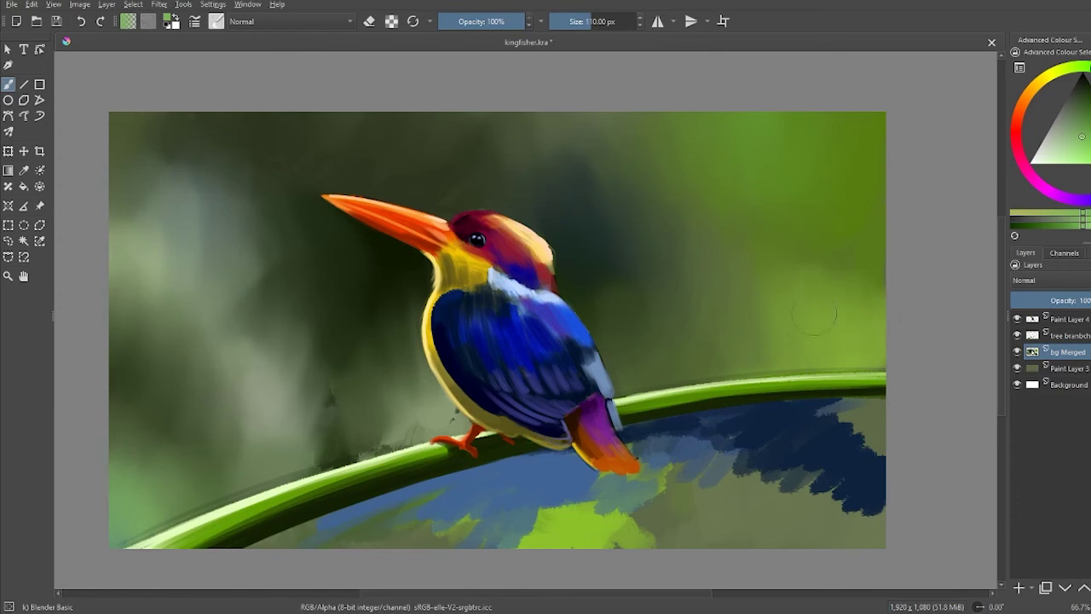
Step: Blend the blue and light-green strokes below the branch and soften the bottom-right corner
scroll(706, 412, "down", 2)
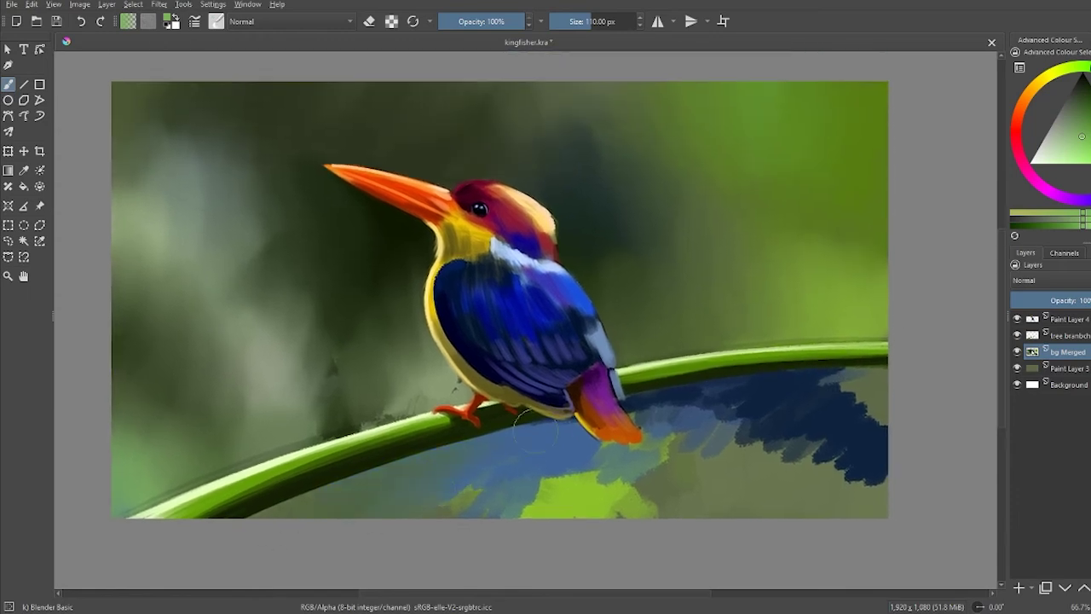
left_click_drag(534, 433, 675, 375)
left_click_drag(579, 426, 528, 507)
mouse_move(536, 461)
left_mouse_down()
mouse_move(640, 398)
mouse_move(546, 506)
mouse_move(518, 499)
mouse_move(653, 501)
left_mouse_up()
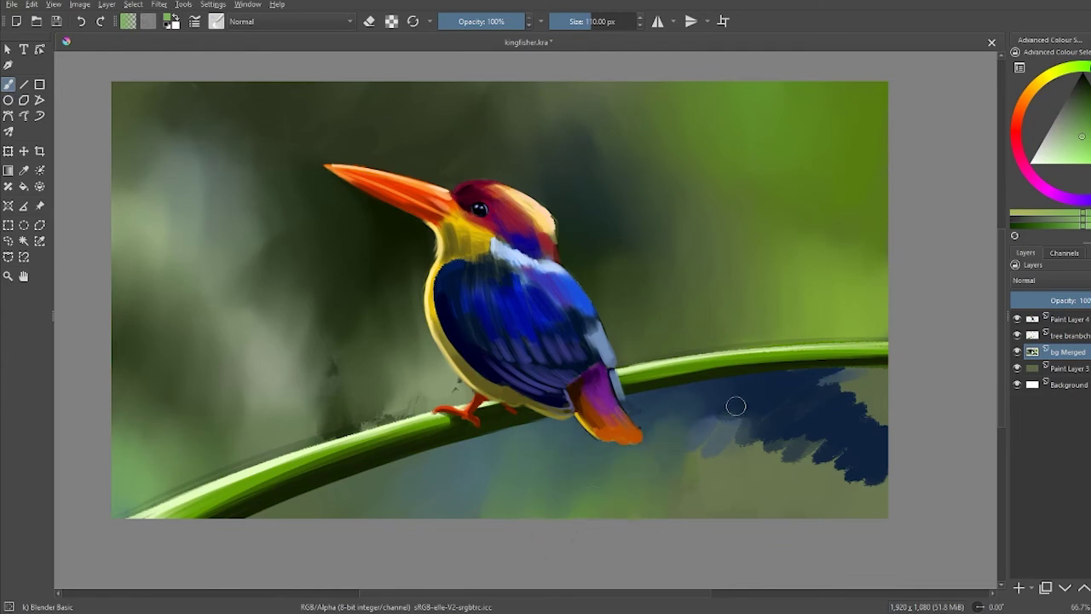
mouse_move(792, 375)
left_mouse_down()
mouse_move(830, 395)
mouse_move(862, 441)
mouse_move(750, 434)
mouse_move(873, 375)
mouse_move(652, 433)
left_mouse_up()
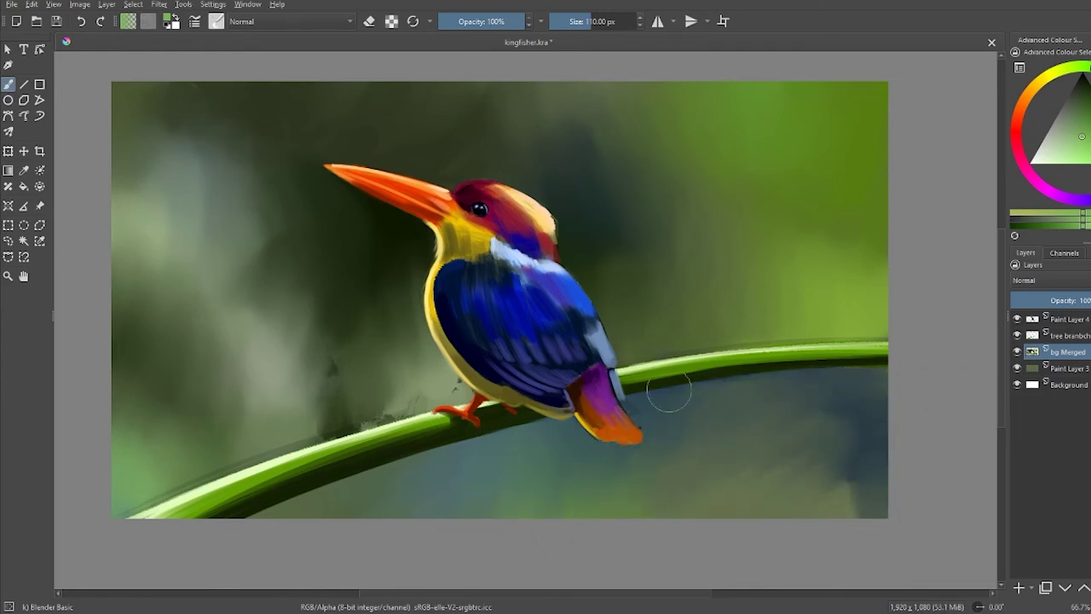
left_click_drag(811, 493, 839, 534)
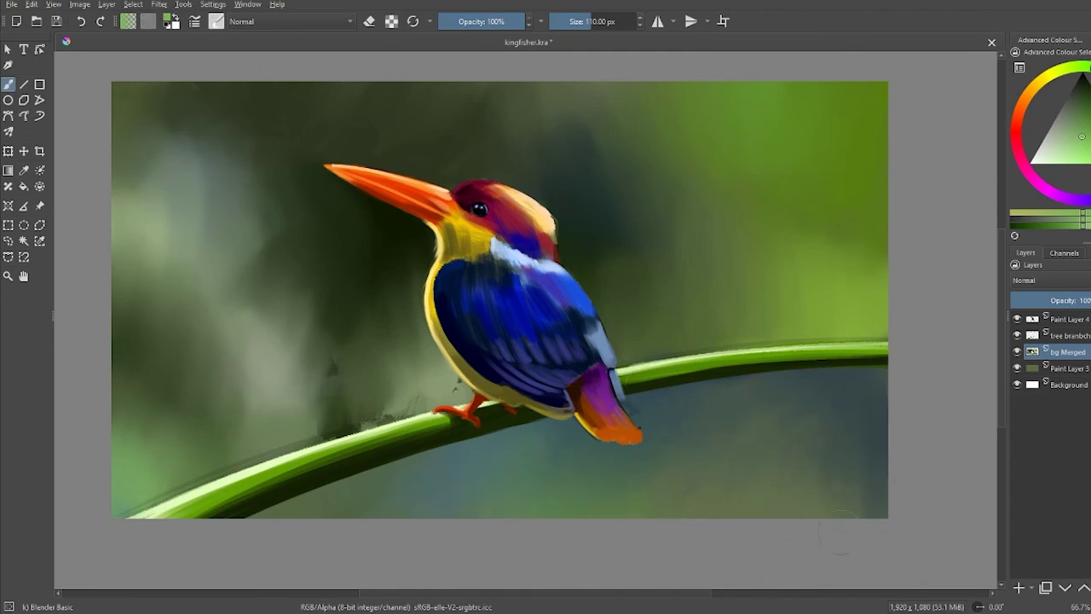
Step: Smudge the dark streaks above the branch left of the bird into the background
mouse_move(426, 401)
left_mouse_down()
mouse_move(341, 409)
mouse_move(316, 316)
mouse_move(281, 358)
mouse_move(281, 281)
left_mouse_up()
mouse_move(325, 443)
left_mouse_down()
mouse_move(238, 256)
mouse_move(214, 392)
mouse_move(175, 430)
left_mouse_up()
mouse_move(294, 366)
left_mouse_down()
mouse_move(238, 247)
mouse_move(162, 230)
mouse_move(163, 252)
left_mouse_up()
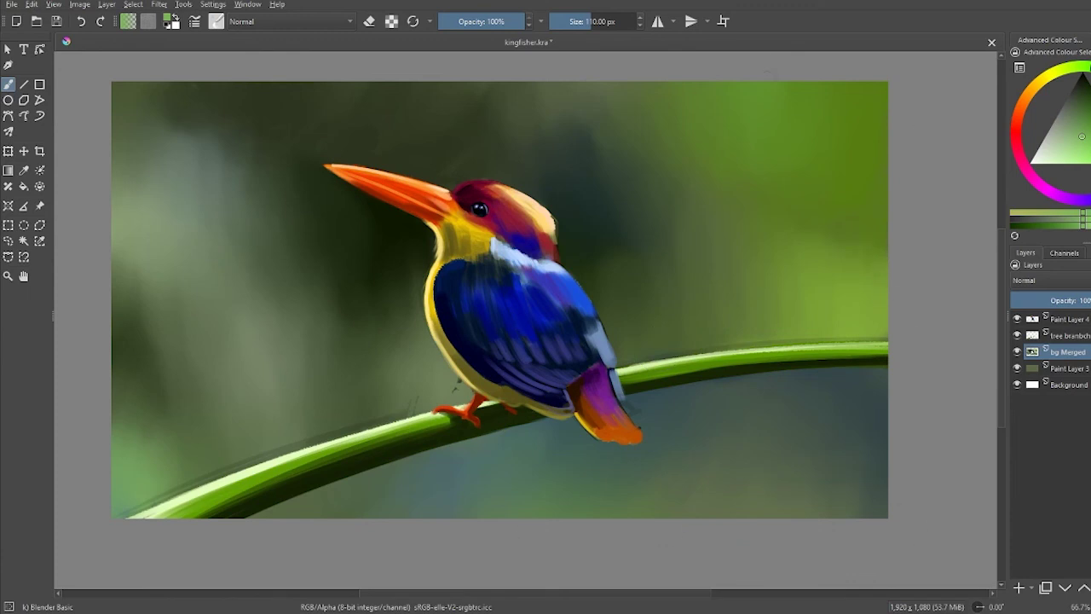
Step: Return to normal painting with black paint and try the Ink-7 Brush Rough preset at 20 px
key("Page_Up")
key("Page_Up")
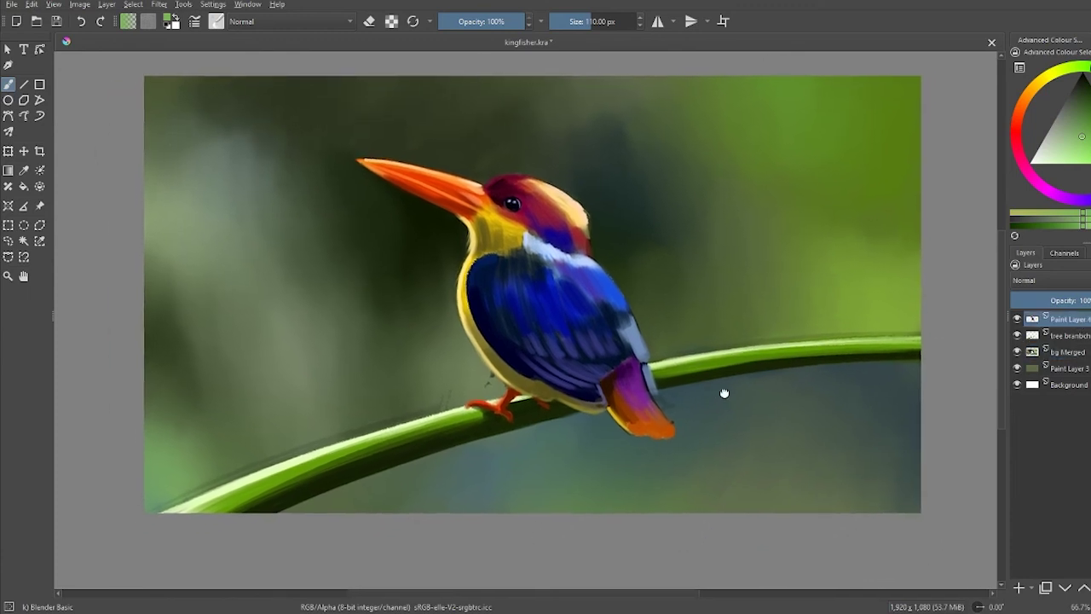
left_click_drag(739, 377, 663, 385)
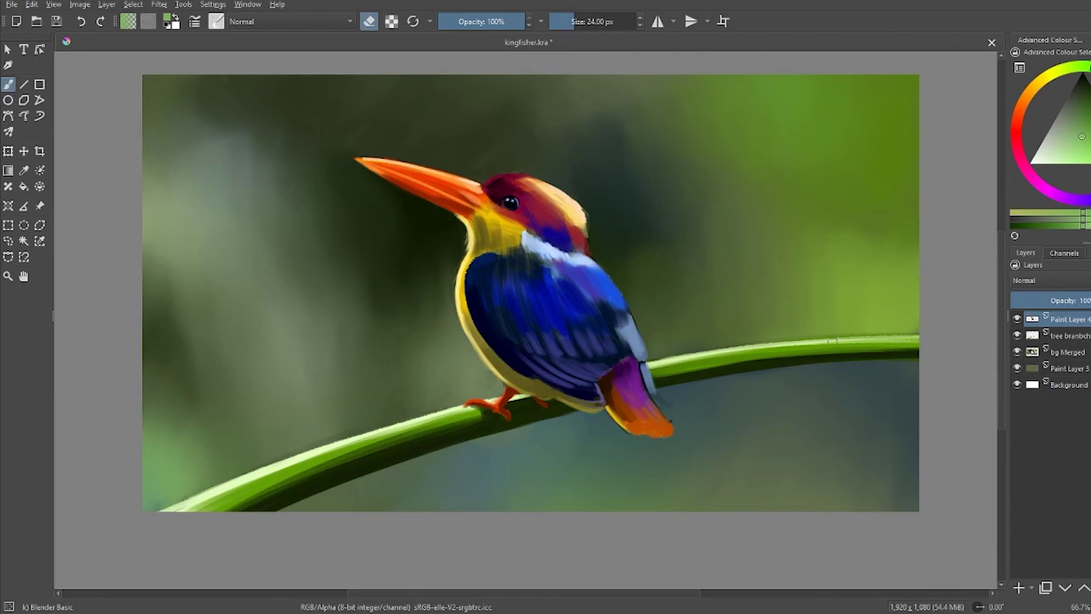
key("d")
key("e")
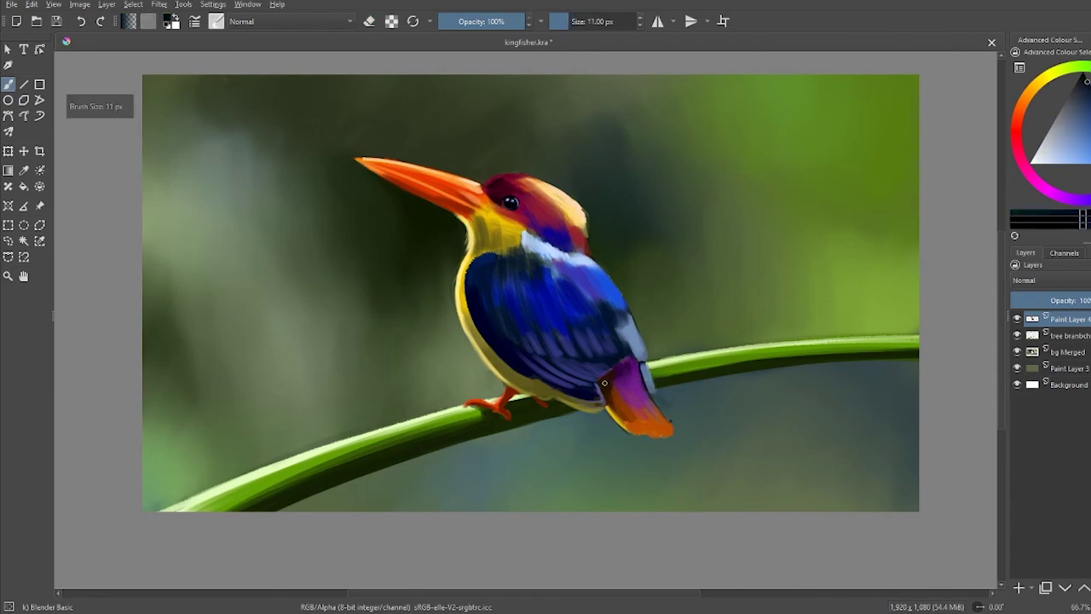
left_click(217, 22)
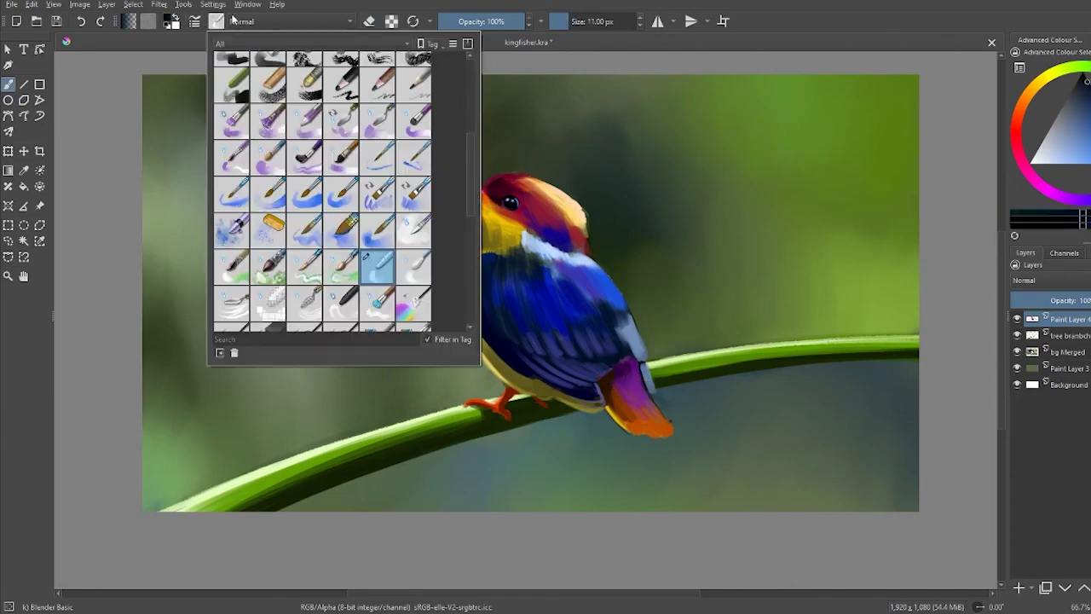
scroll(324, 188, "up", 5)
left_click(232, 213)
left_click(647, 249)
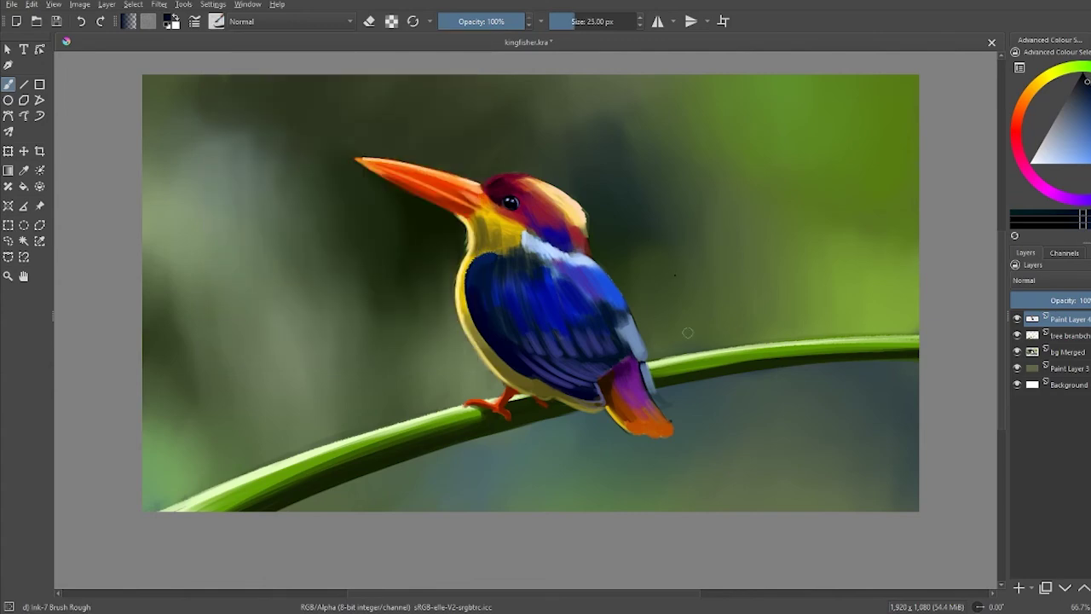
key("bracketleft")
Step: Switch to Charcoal Rock Soft at 14 px, sampling orange-yellow and brown-orange near the tail
key("F6")
left_click(232, 288)
left_click(716, 242)
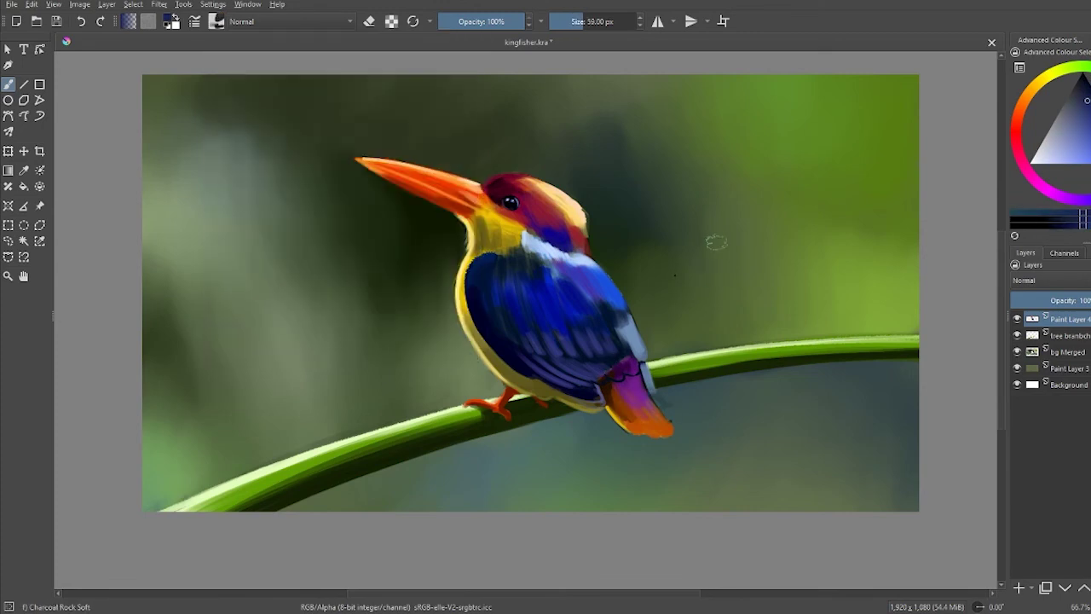
key("bracketleft")
key("bracketleft")
key("bracketleft")
left_click(648, 431, "ctrl")
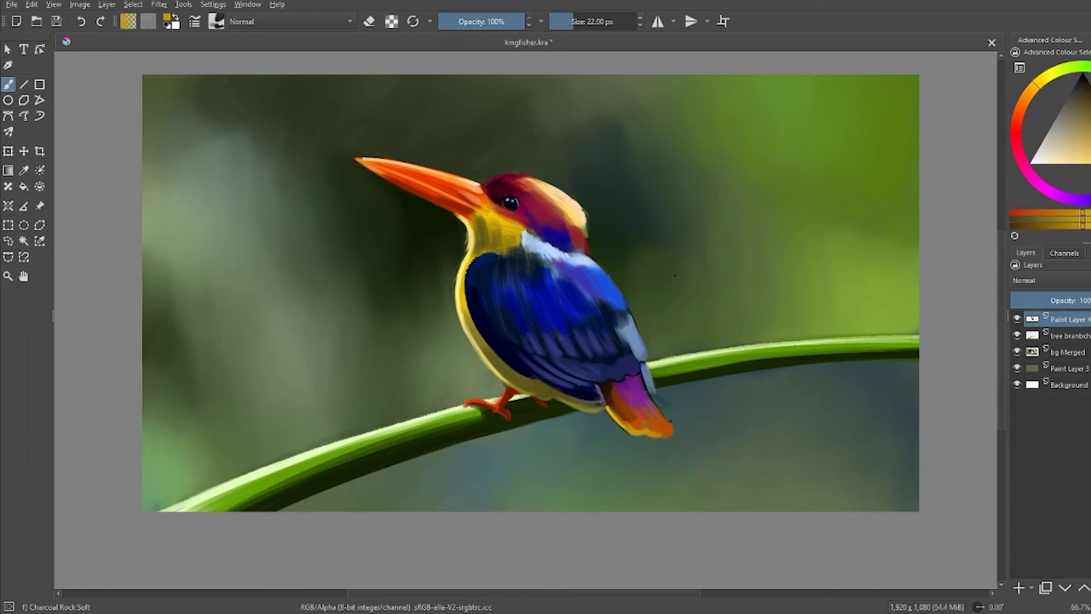
left_click(646, 422, "ctrl")
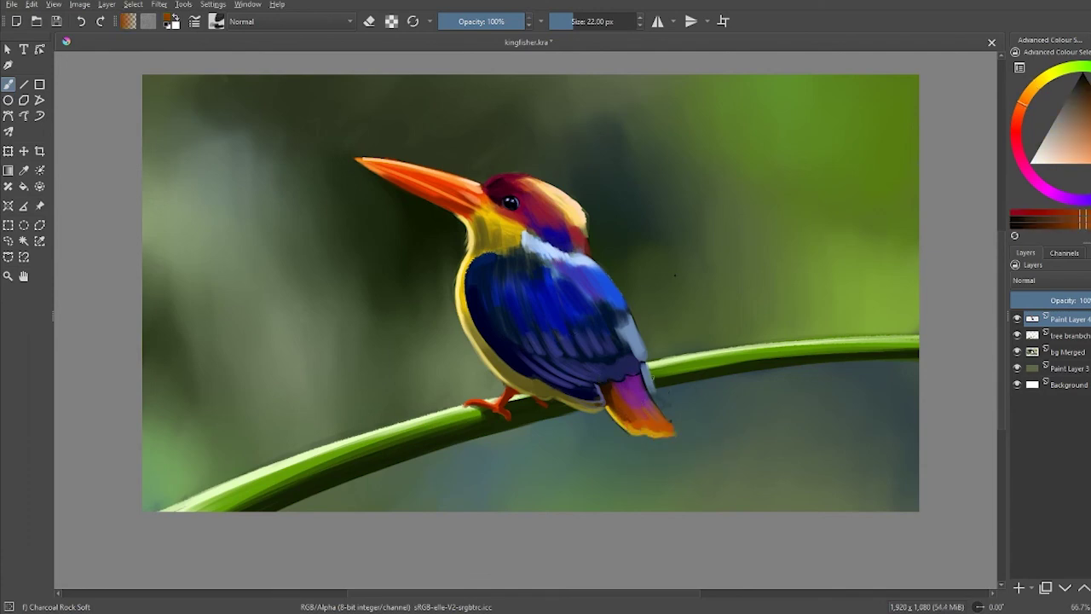
key("bracketleft")
key("bracketleft")
Step: Sample a pale yellow-olive, the feet's orange-red, and a light peach near the head
left_click(528, 399, "ctrl")
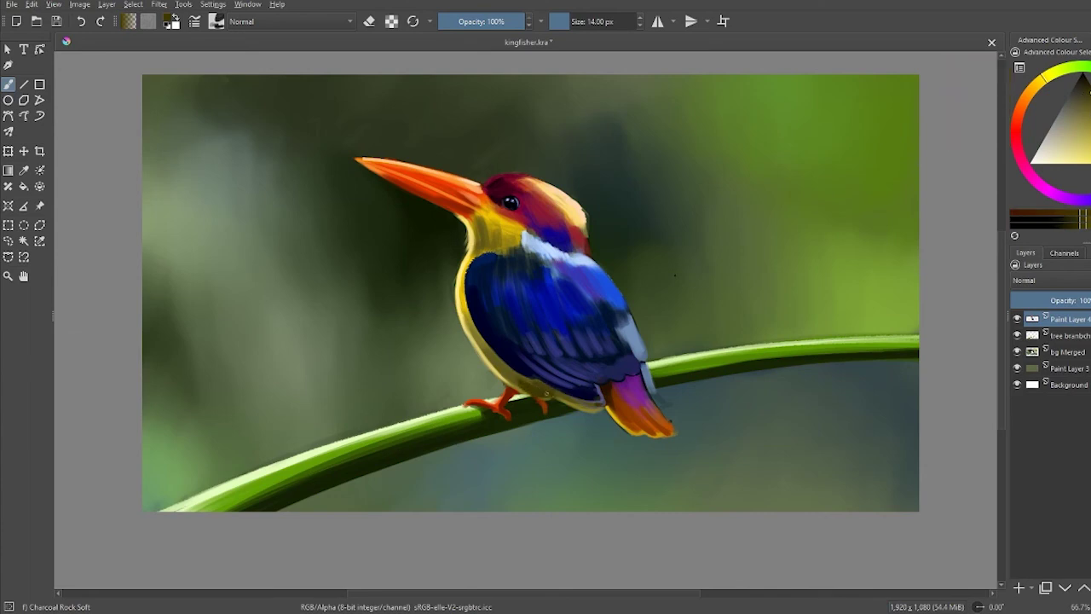
left_click(486, 397, "ctrl")
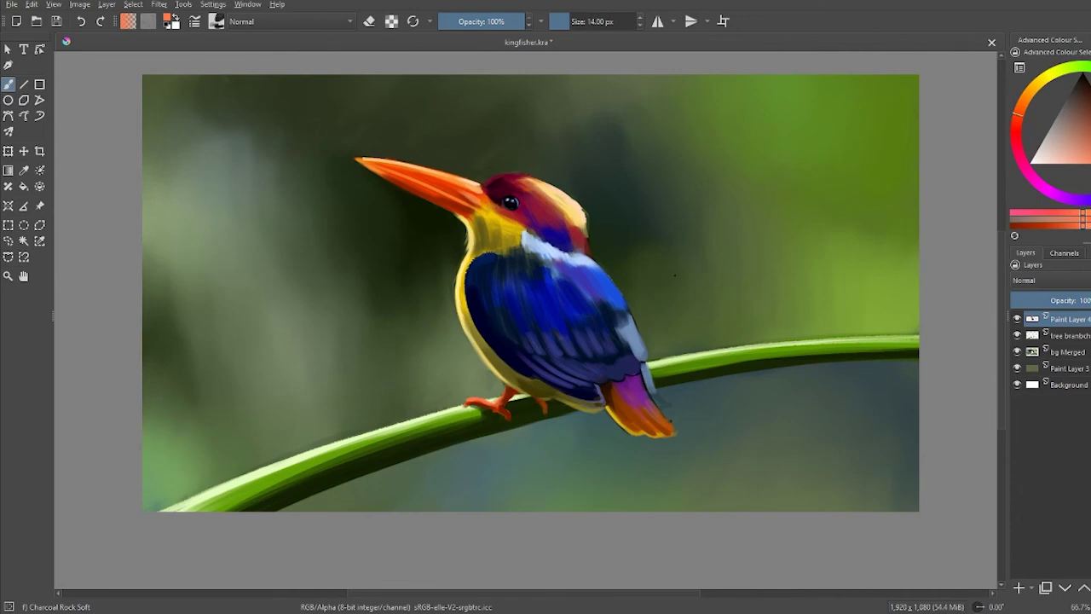
left_click_drag(674, 274, 669, 287)
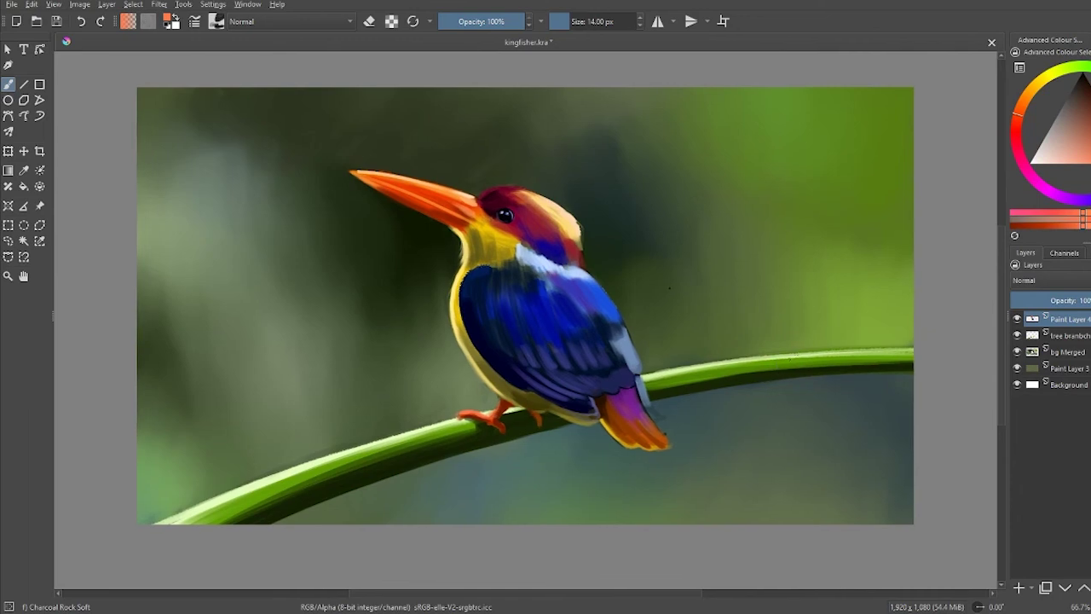
left_click(580, 196, "ctrl")
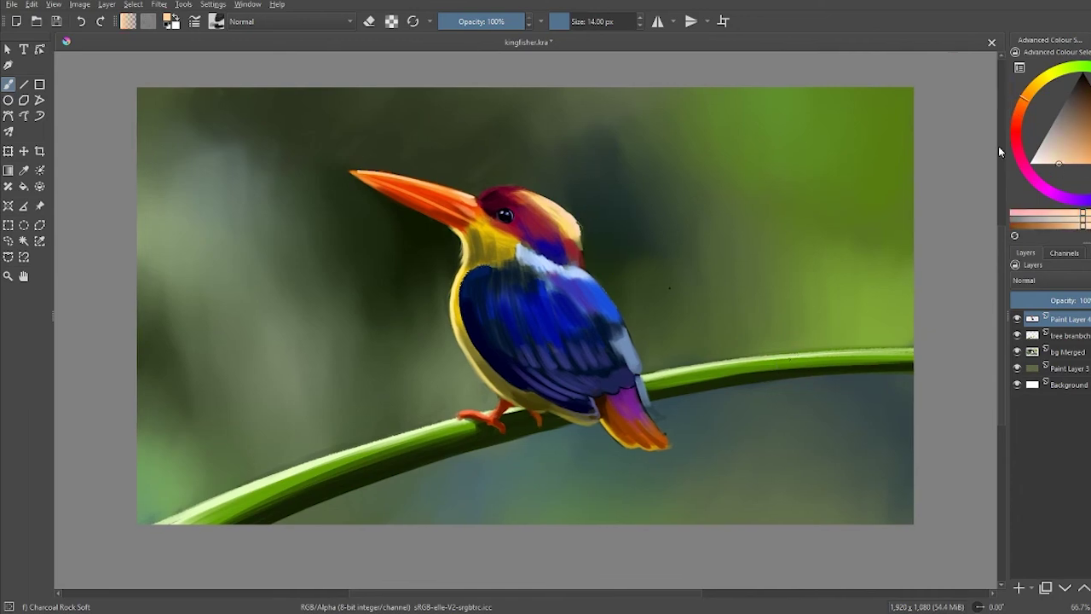
key("bracketleft")
key("bracketleft")
key("bracketleft")
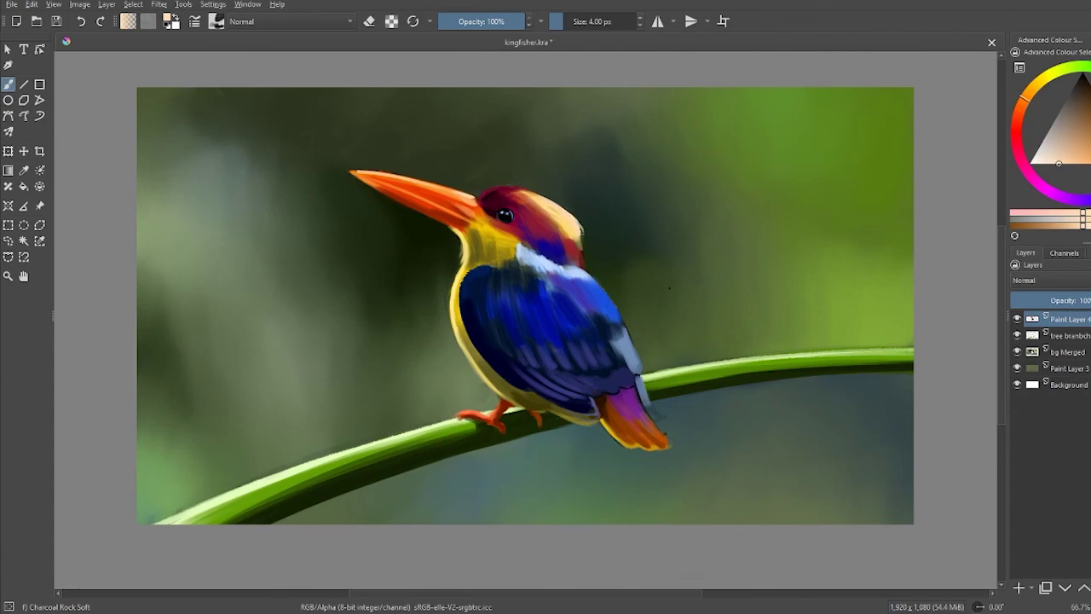